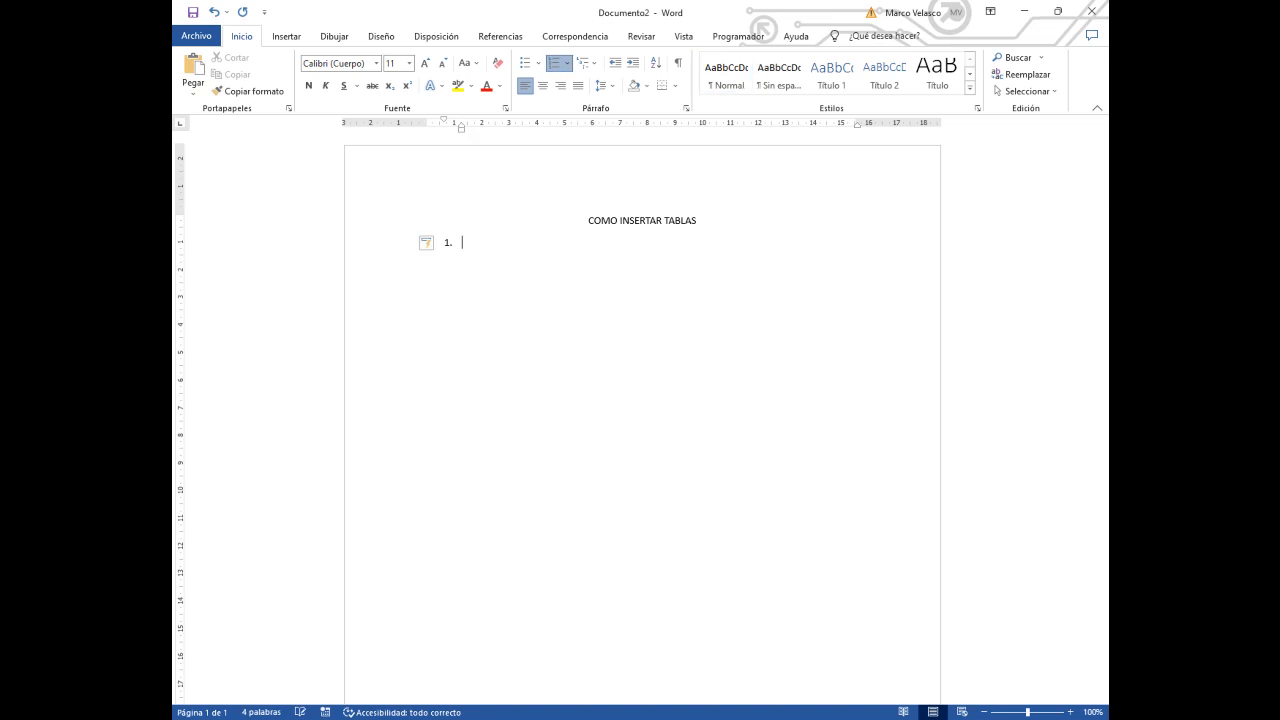
Write "Menú insertar" as item 1 of the numbered list under the title.
text(mN)
key(BackSpace)
key(BackSpace)
text(Menu)
key(BackSpace)
text(ú insertar)
Add item 2 to the numbered list with the text "Tenemos 3 Formas de insertar tablas".
key(Return)
text(Tenemos )
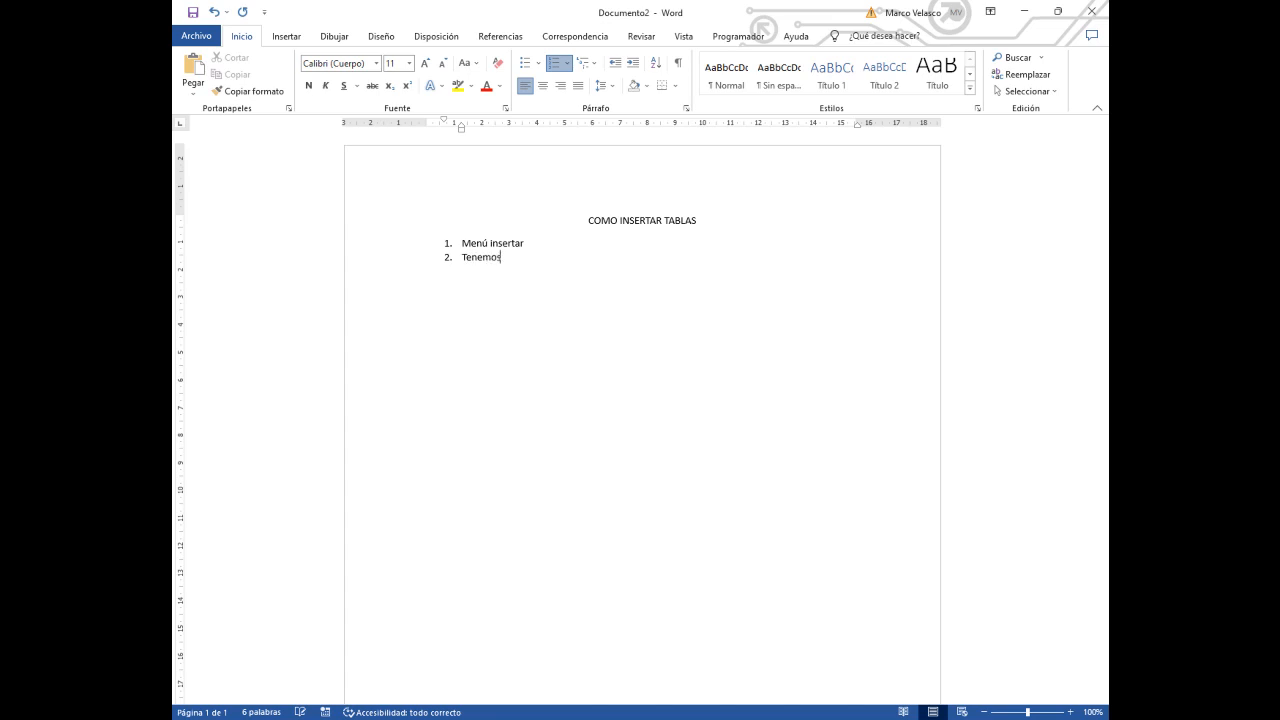
text(3 Formas de insertar)
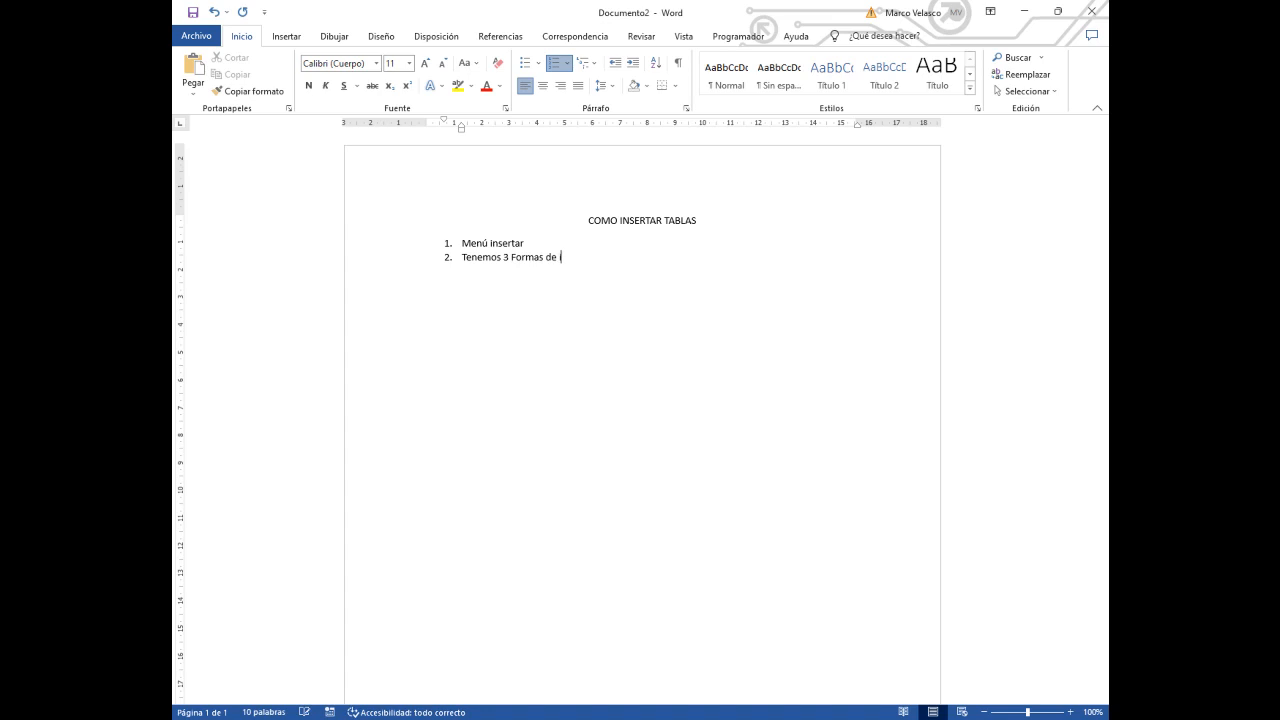
text( tanblas)
Add sub-item a under item 2: "Podemos insertar de forma rápida una tabla con un máximo de 10 columnas con filas.".
key(Return)
key(Tab)
text(Podemos insertar )
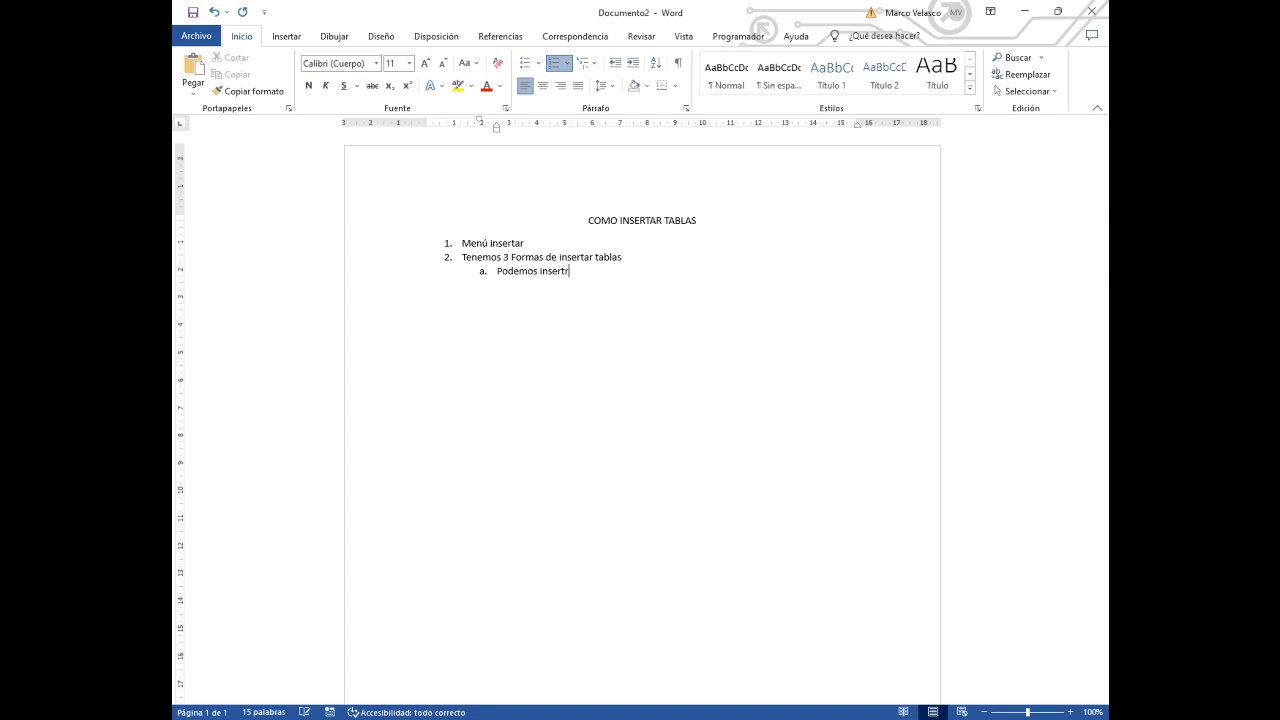
text(de forma rápida n)
key(BackSpace)
text(una tba)
key(BackSpace)
key(BackSpace)
text(abla de)
key(BackSpace)
key(BackSpace)
text(con u)
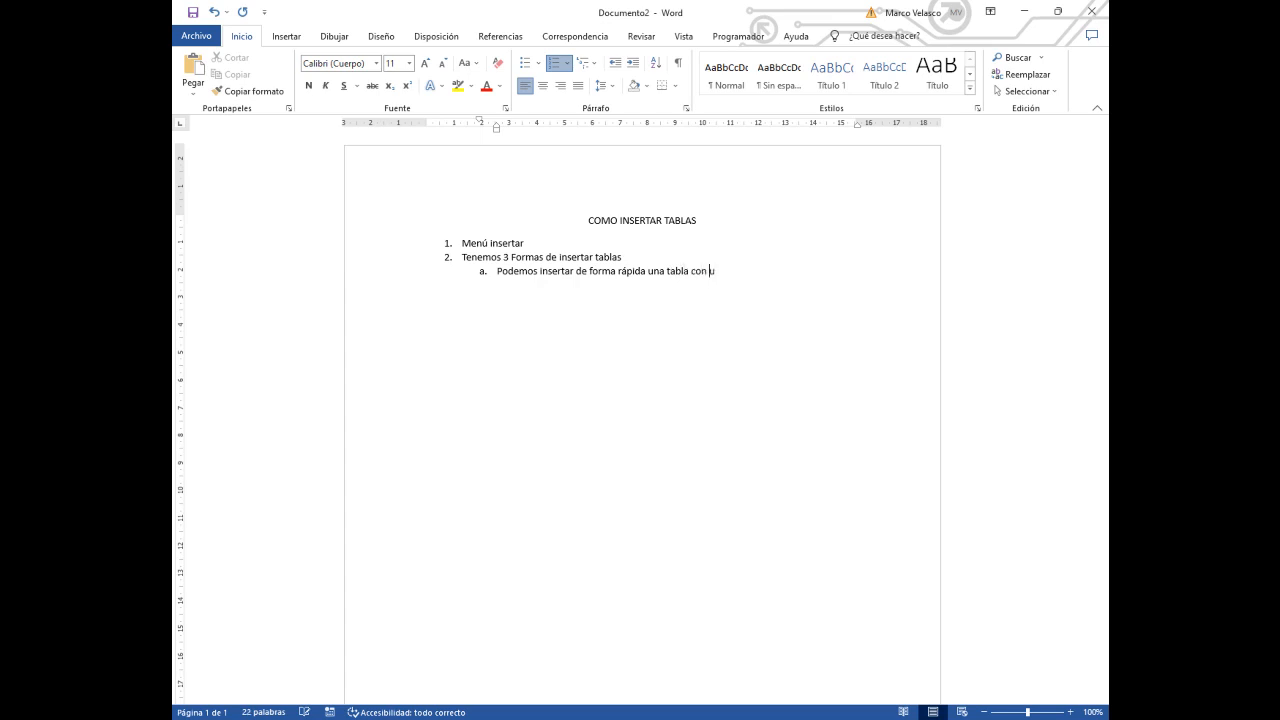
text(n máximo de 10 columnas con )
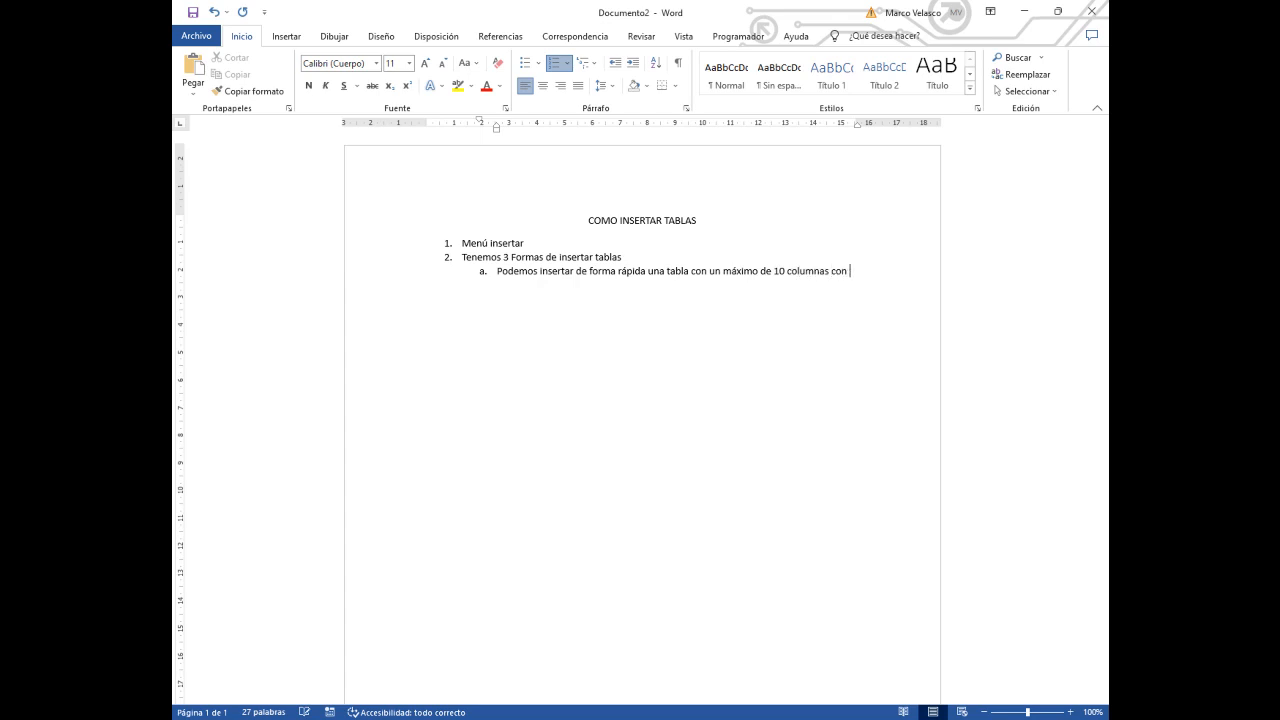
text(filas.)
Add an empty sub-item b and leave several unnumbered blank lines between it and sub-item a.
key(Return)
click(517, 285)
key(Return)
key(BackSpace)
key(Return)
key(Return)
key(Return)
key(Return)
click(286, 36)
click(236, 75)
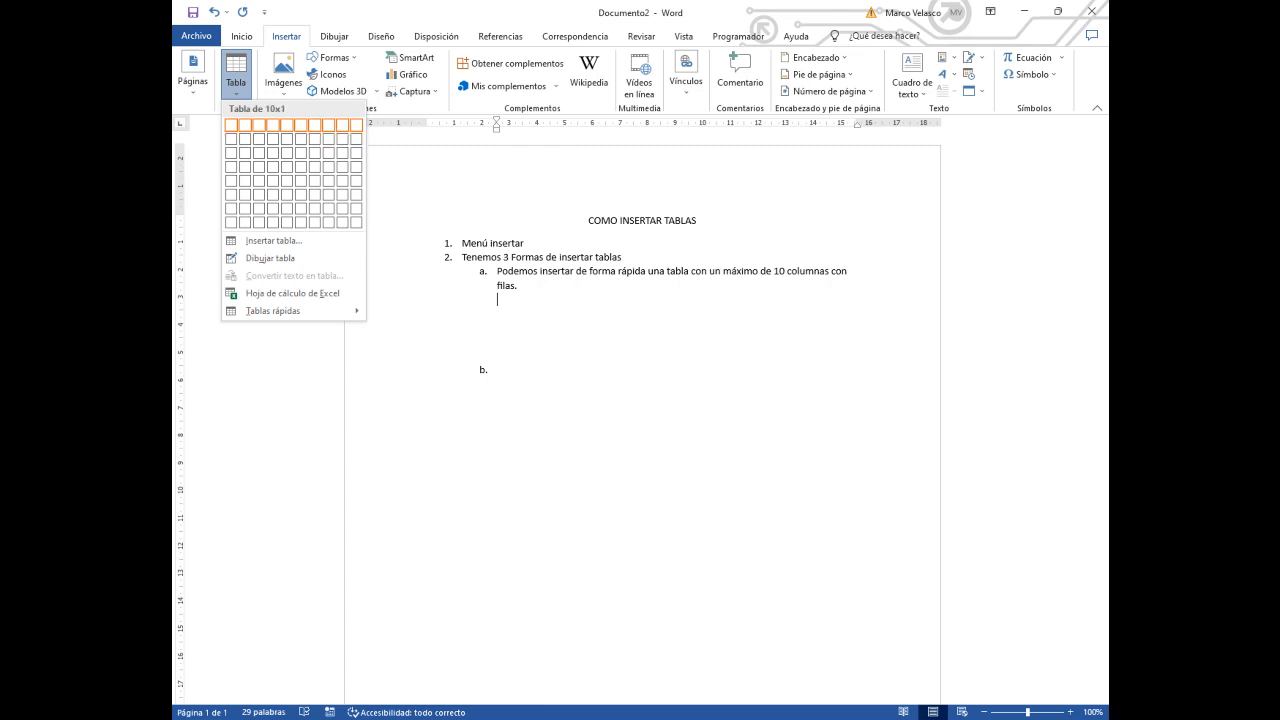
click(356, 181)
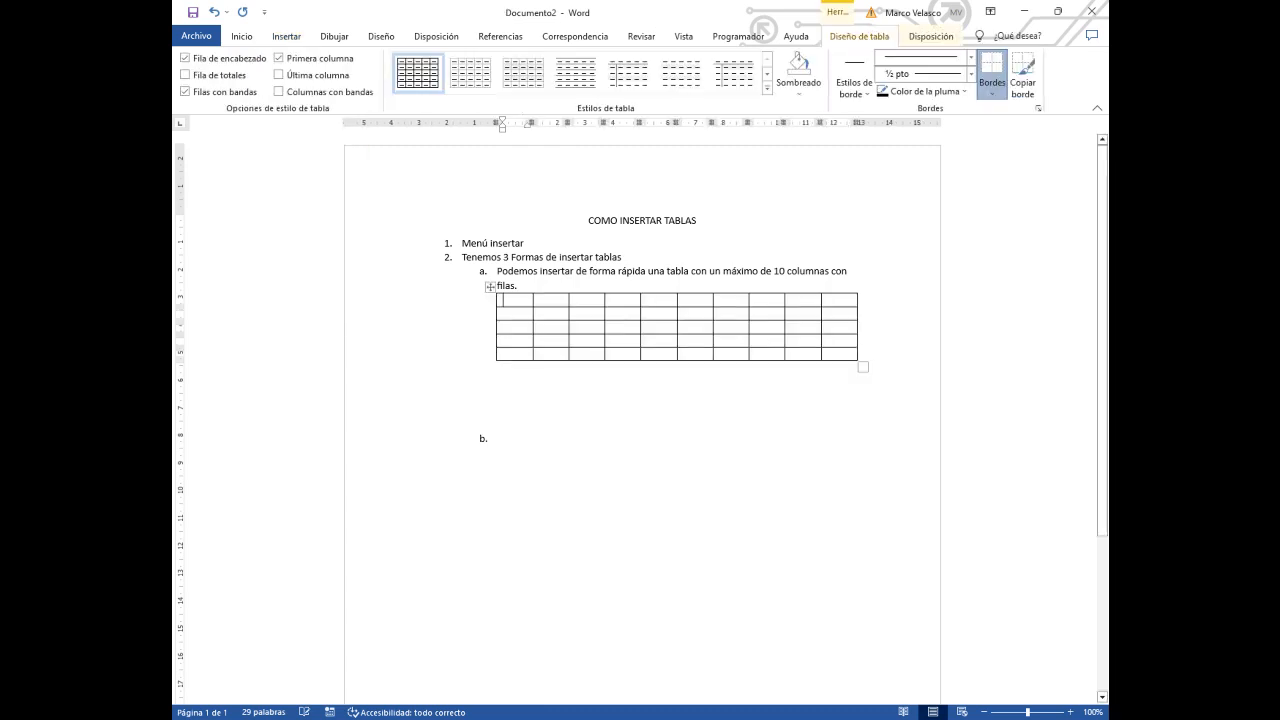
click(490, 286)
key(BackSpace)
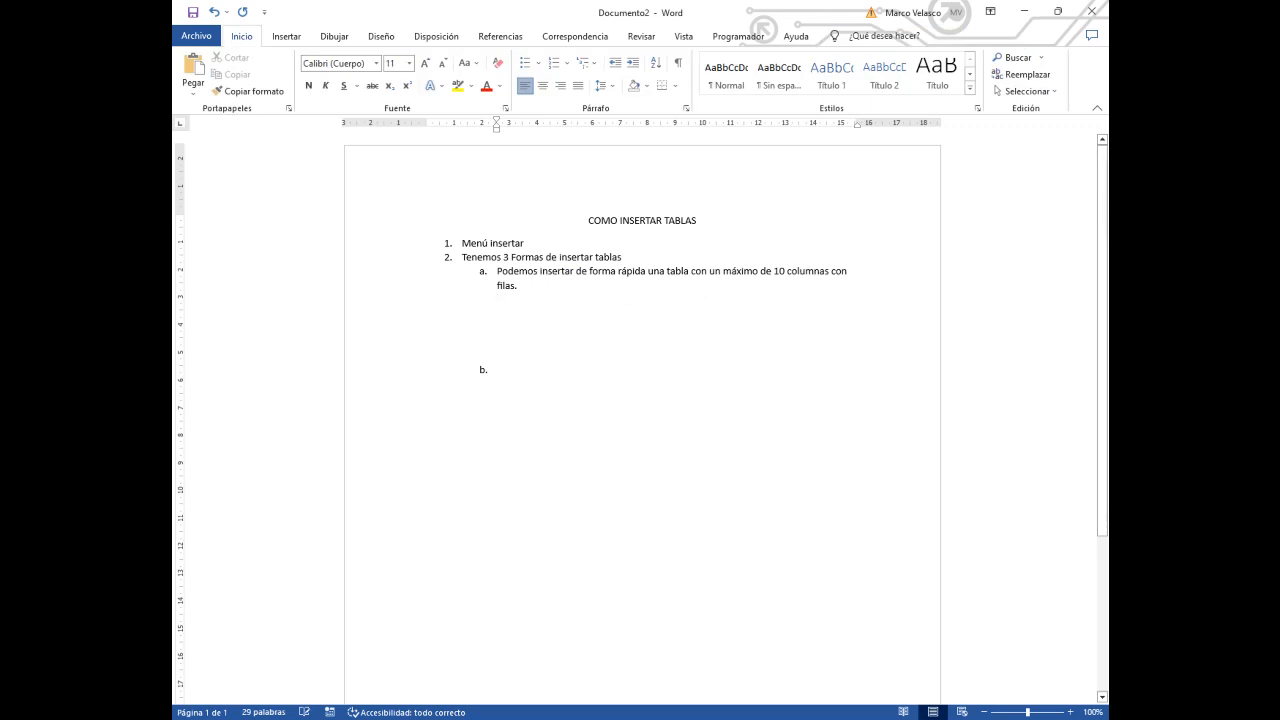
Insert a quick table of 10 columns by 8 rows below the text of sub-item a.
click(286, 36)
click(236, 75)
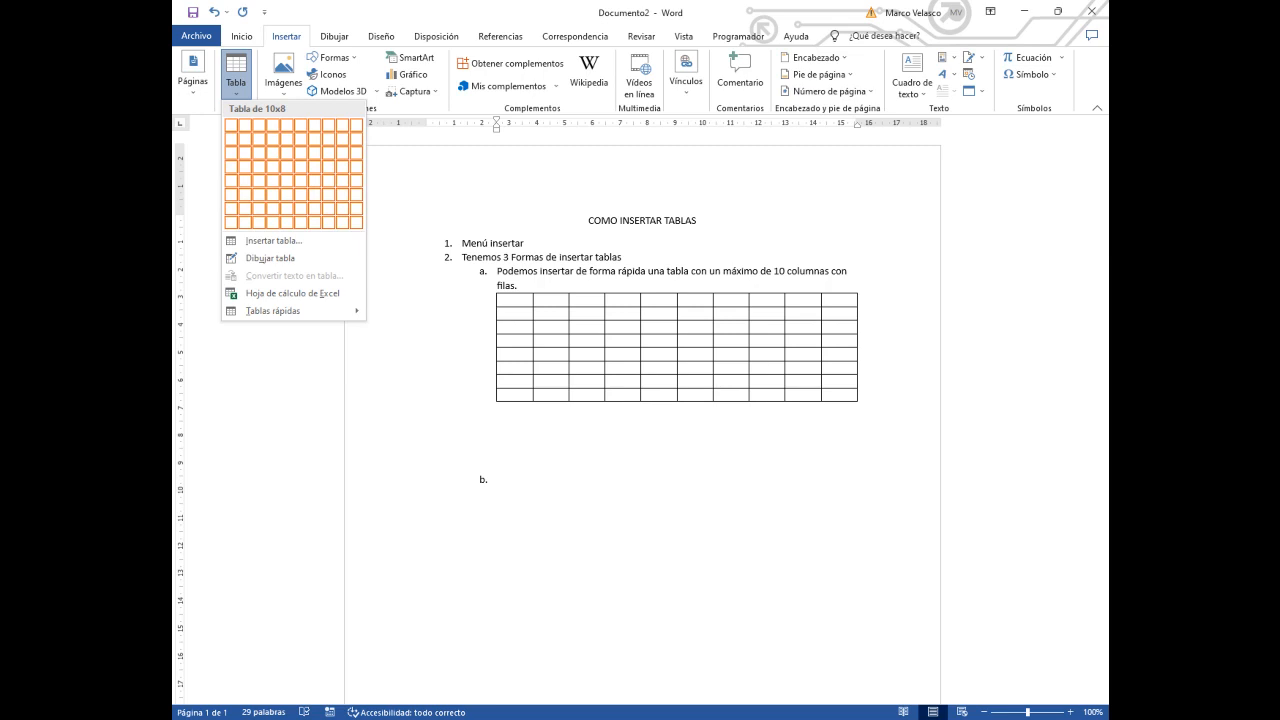
click(355, 222)
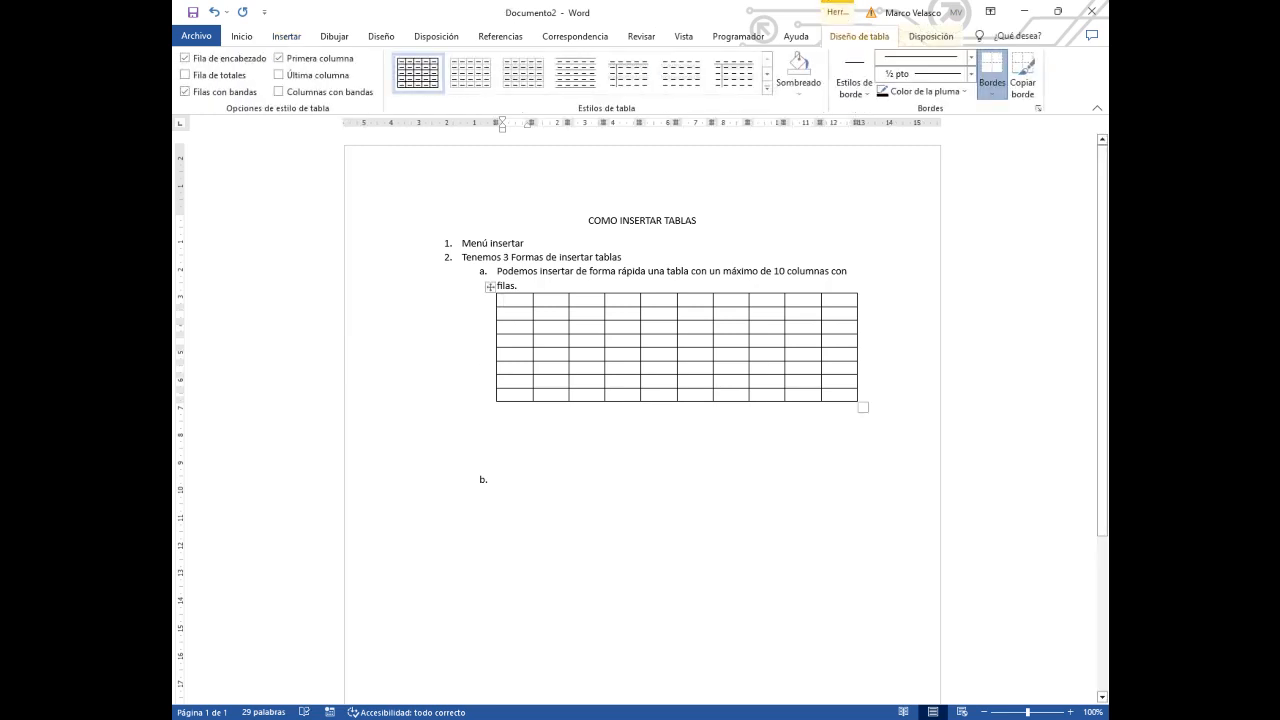
Delete the blank lines between the 10x8 table and sub-item b.
click(498, 423)
key(Delete)
key(Delete)
key(Delete)
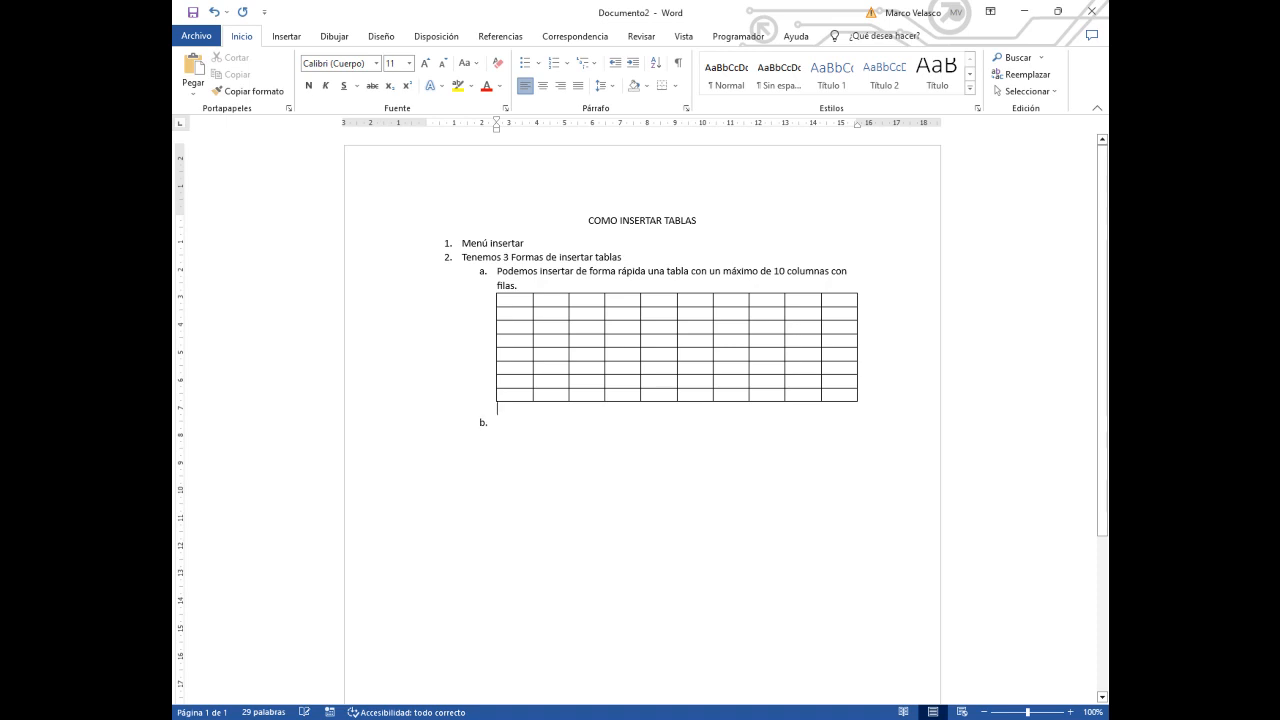
key(Delete)
Start sub-item b with the text "La segunda forma es desde la opción Insertar Tabla, ahí".
text(La segunda forma e)
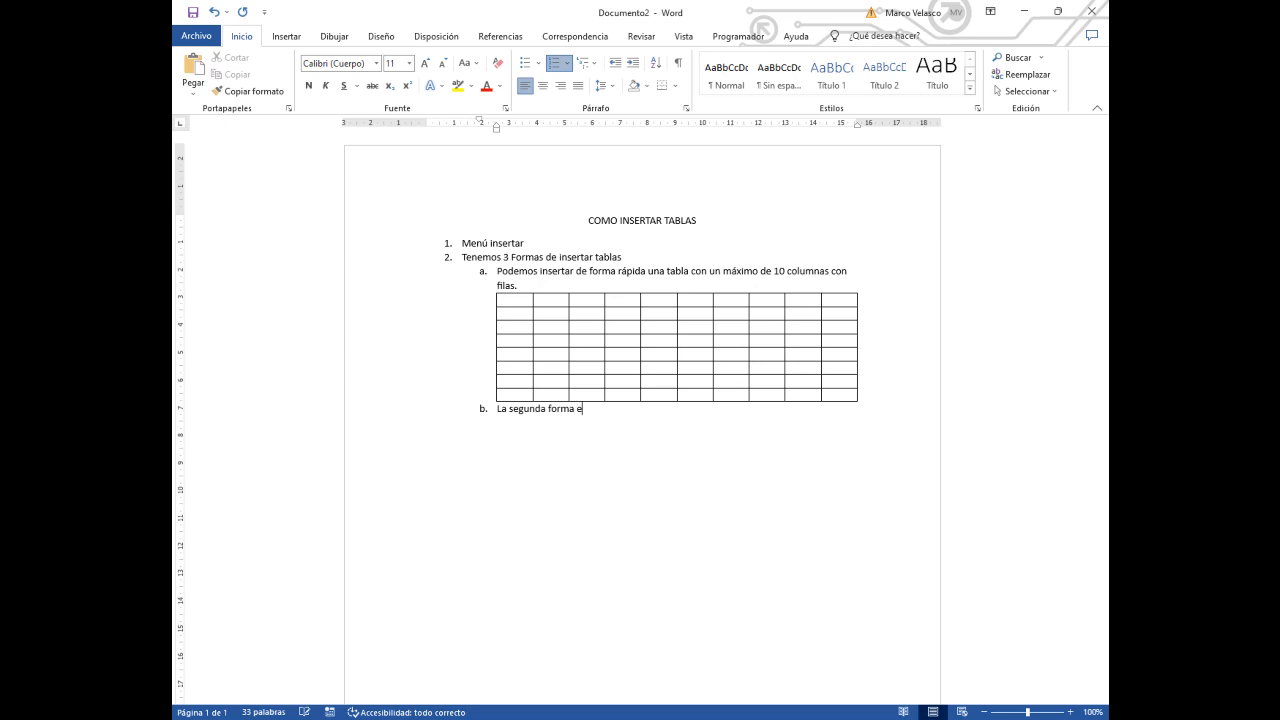
text(s desde la opción Insertar Tabla, ashi)
key(BackSpace)
key(BackSpace)
key(BackSpace)
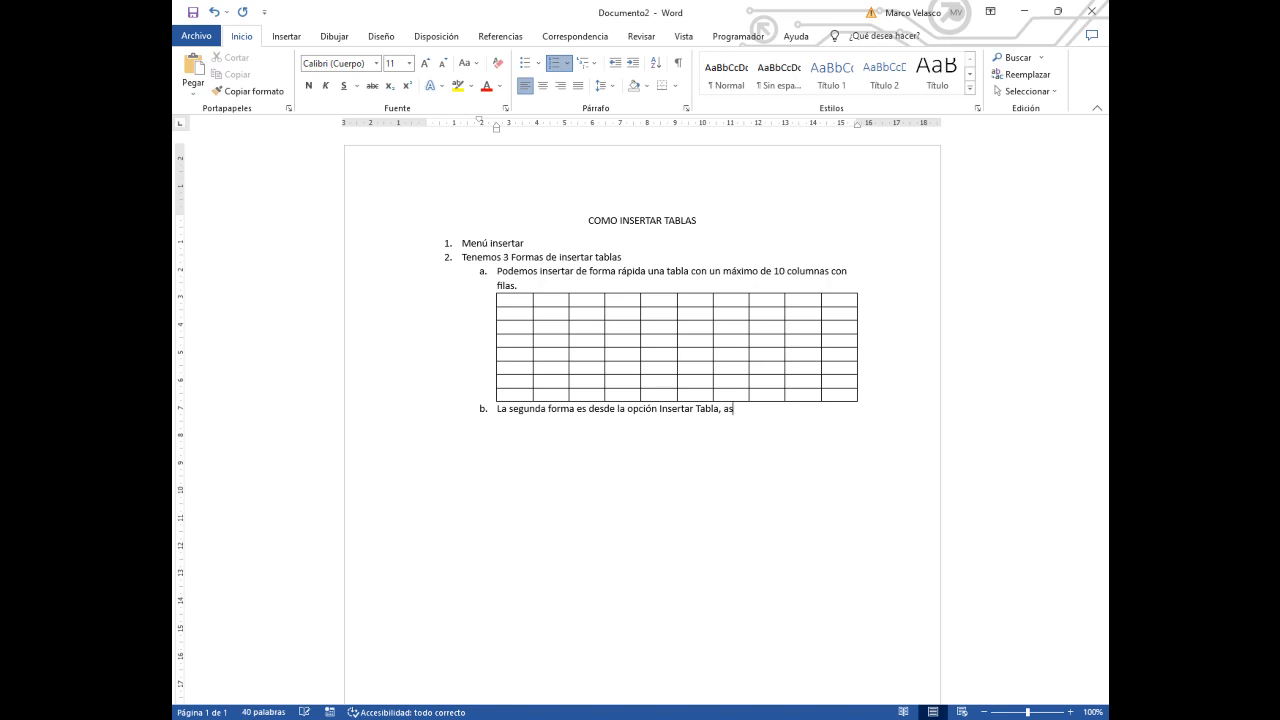
text(hi)
Continue sub-item b with "podemos definir un numero mas grande de columnas".
text( podemos)
text( definir)
text( un numero)
text( mas gera)
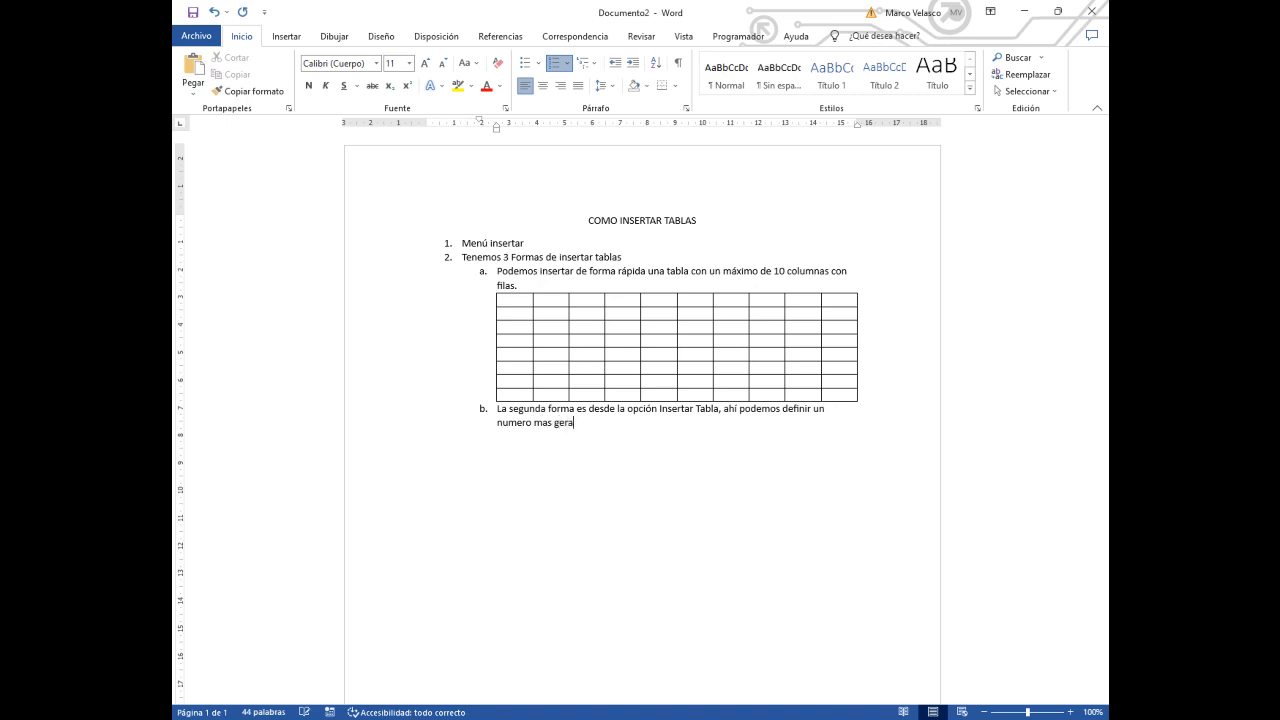
key(BackSpace)
key(BackSpace)
key(BackSpace)
text(rande de columnas )
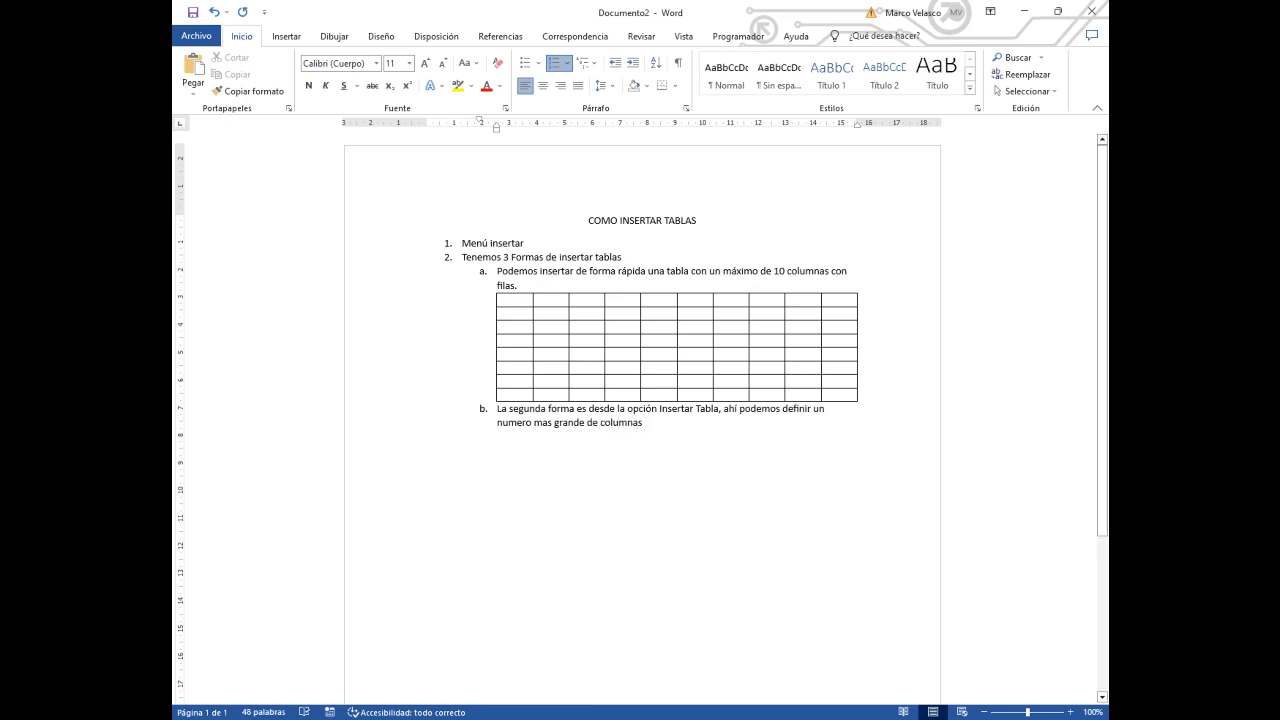
Complete sub-item b with "y filas, incluyendo el tipo de ajuste en cuanto al tamaño de filas y columnas.".
text(y fi)
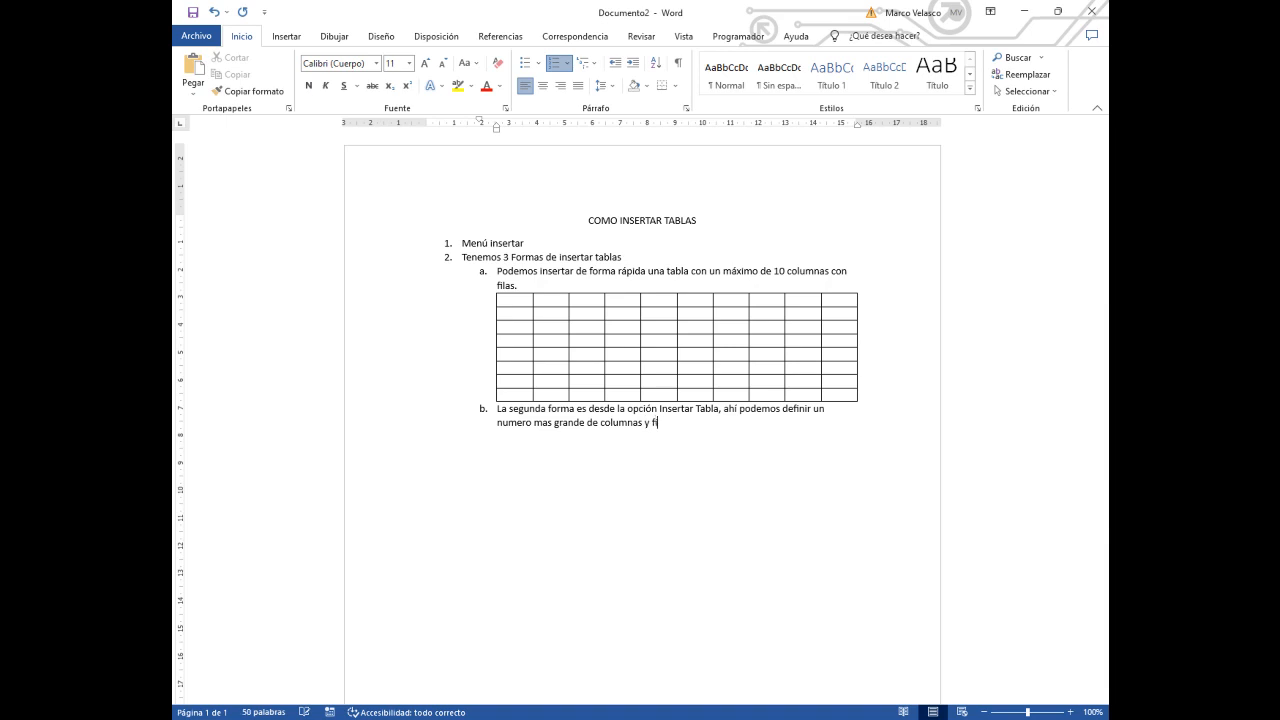
text(las, incluyendo el tipo de ajuste en cuant)
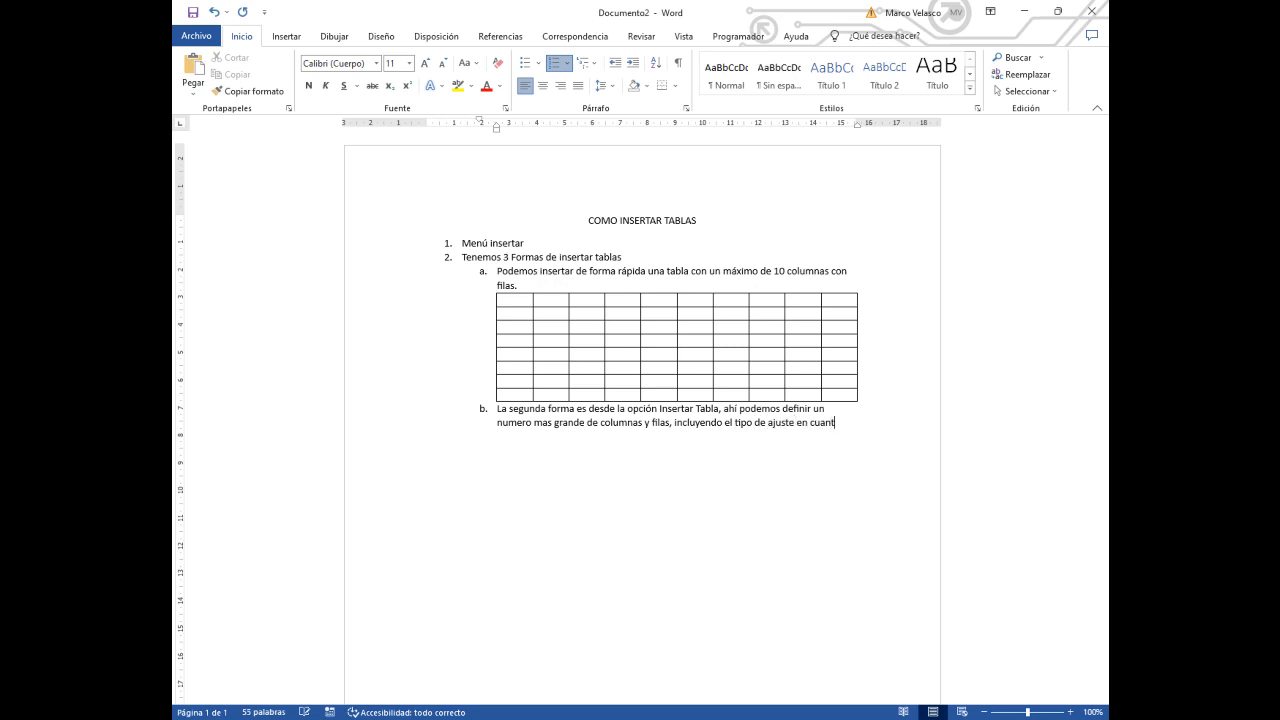
text(o al tamaño)
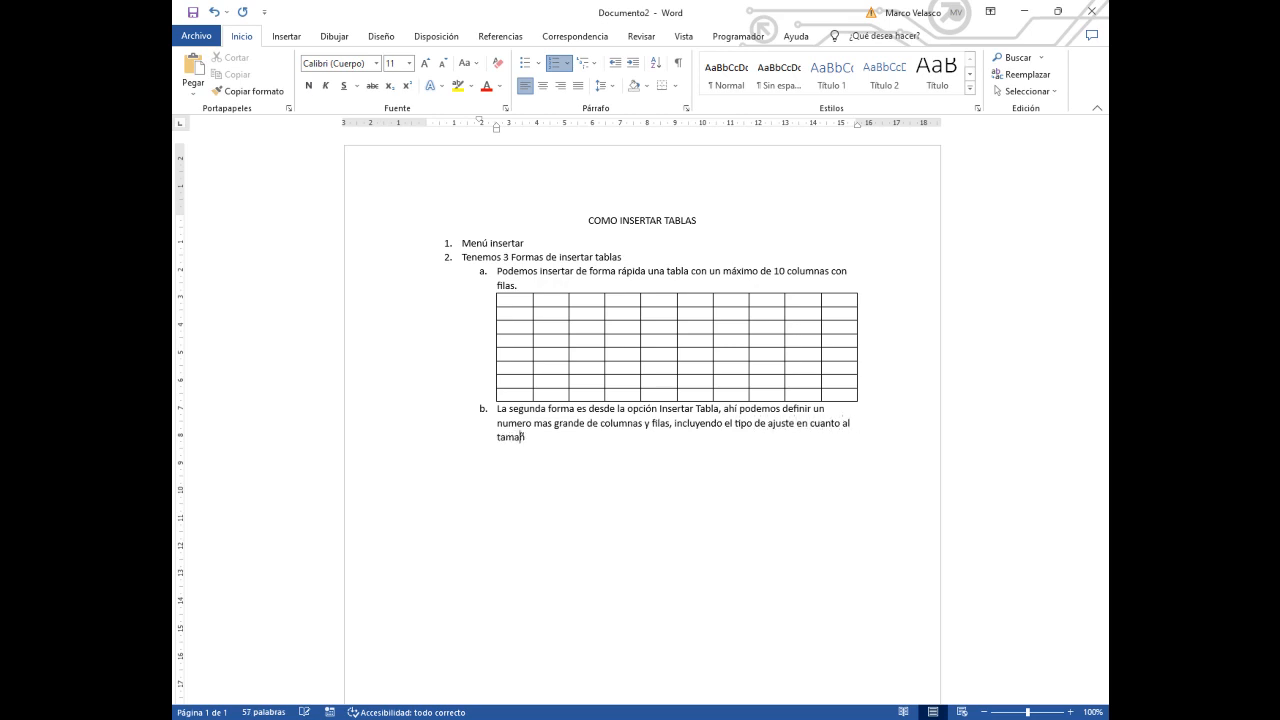
text( de filas y columnas.)
Add an empty sub-item c, with several unnumbered blank lines separating it from sub-item b.
key(Return)
key(BackSpace)
key(Return)
key(Return)
key(Up)
key(Up)
key(Up)
key(Return)
key(Return)
key(Up)
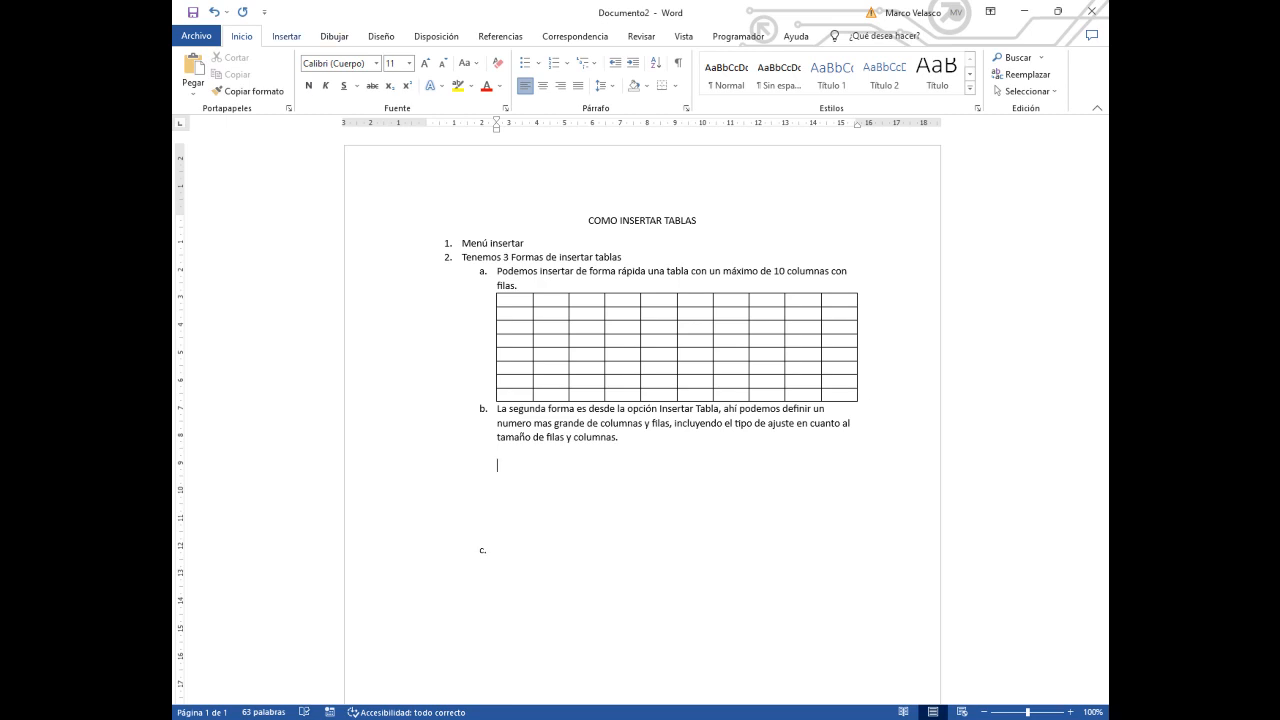
Insert a table of 15 columns and 10 rows below sub-item b, specifying its size with the Insertar tabla option.
click(286, 36)
click(236, 82)
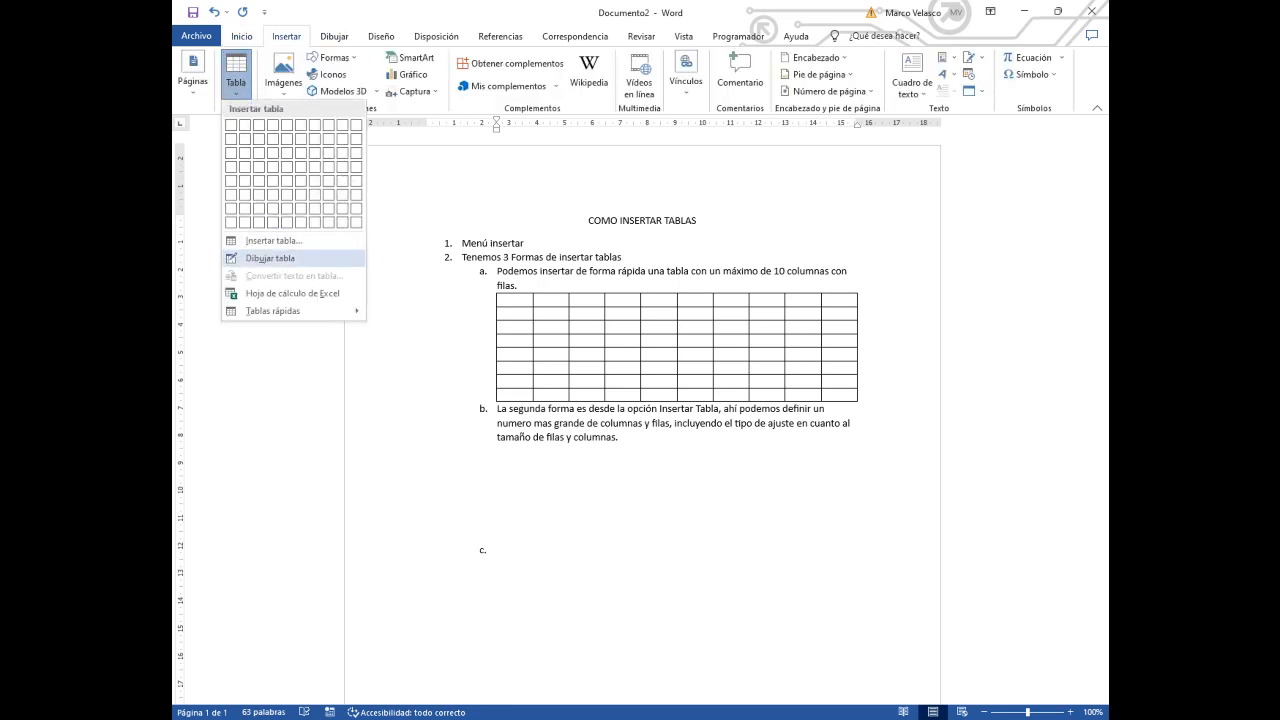
click(275, 240)
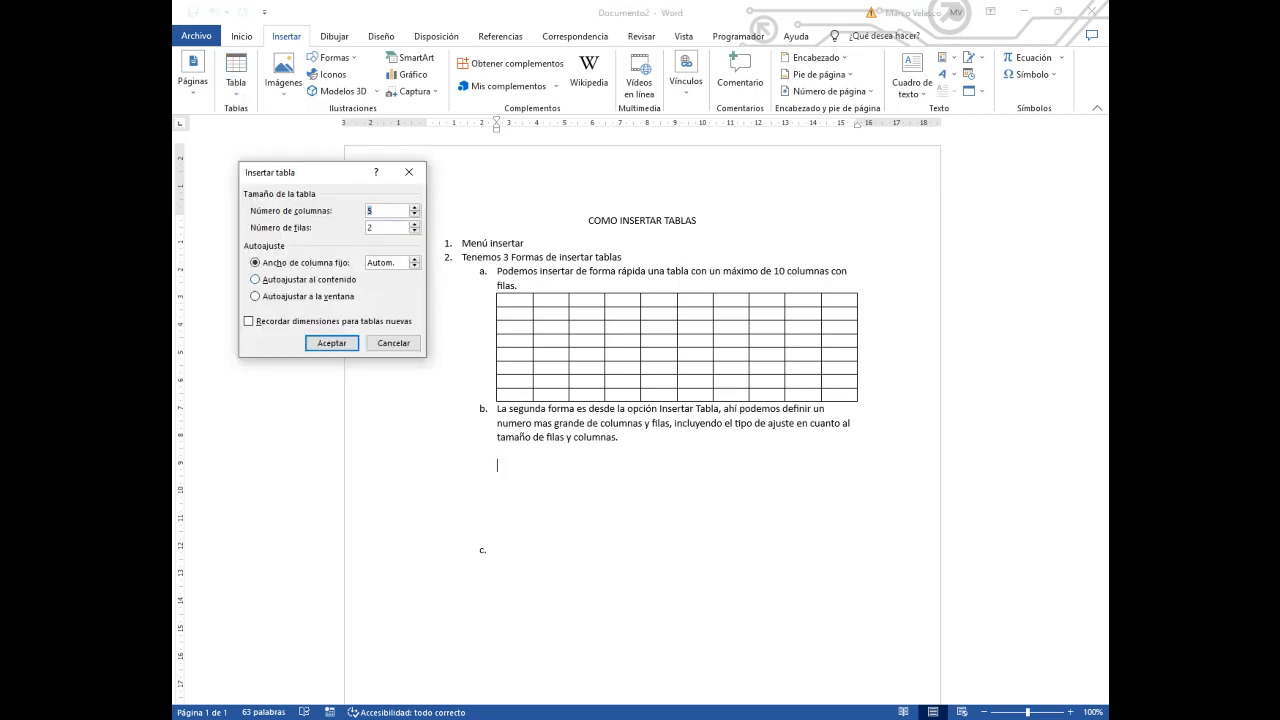
text(15)
text(10)
click(332, 343)
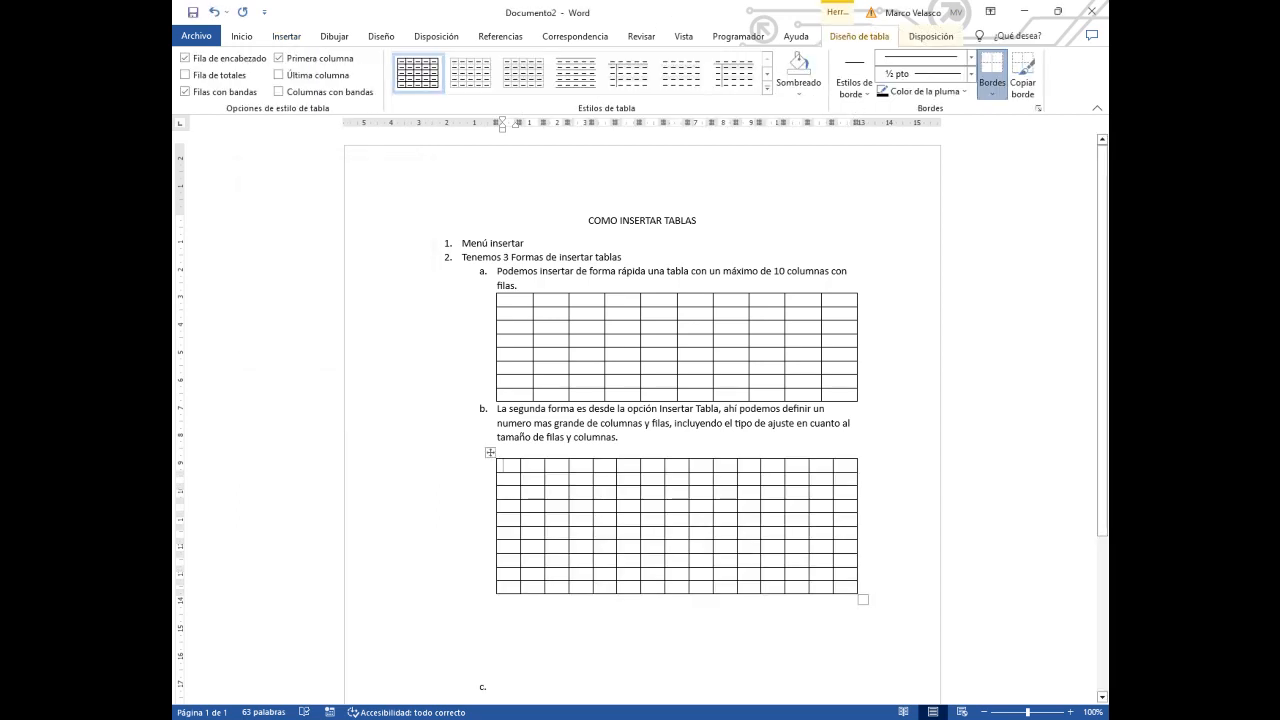
Delete the blank lines between the 15-column table and sub-item c.
scroll(640, 440, down, 3)
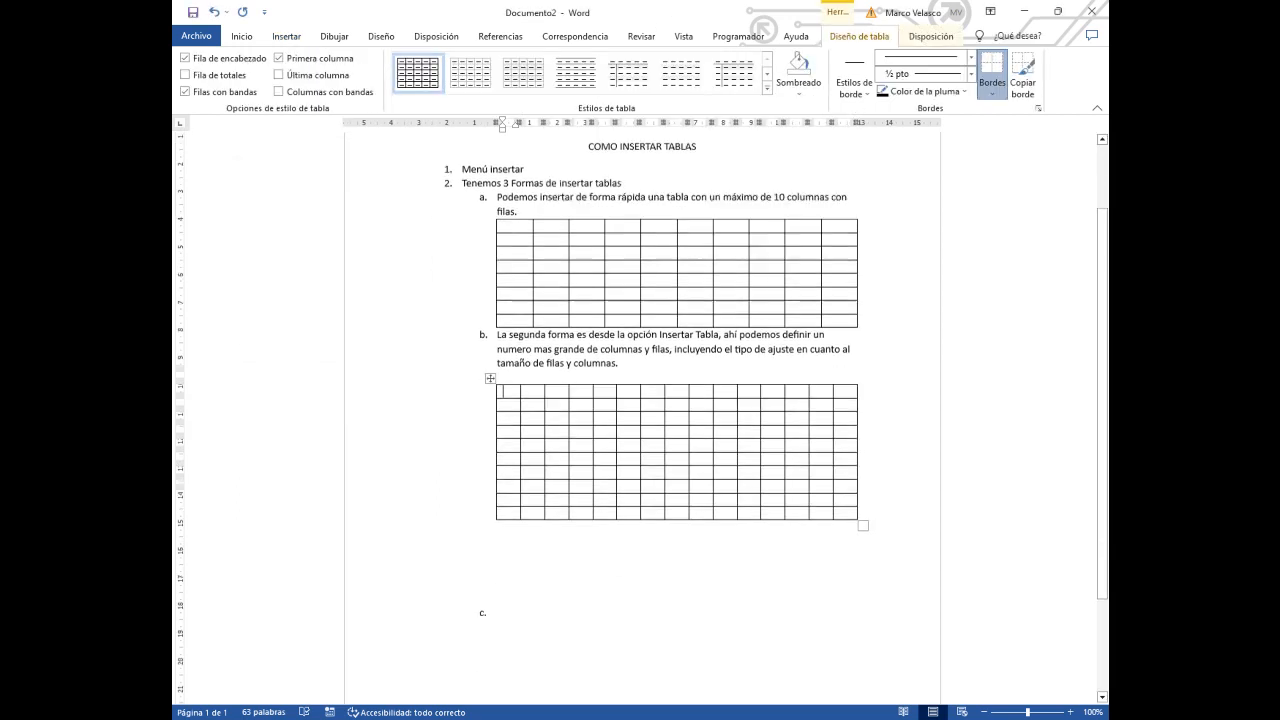
click(498, 439)
click(498, 425)
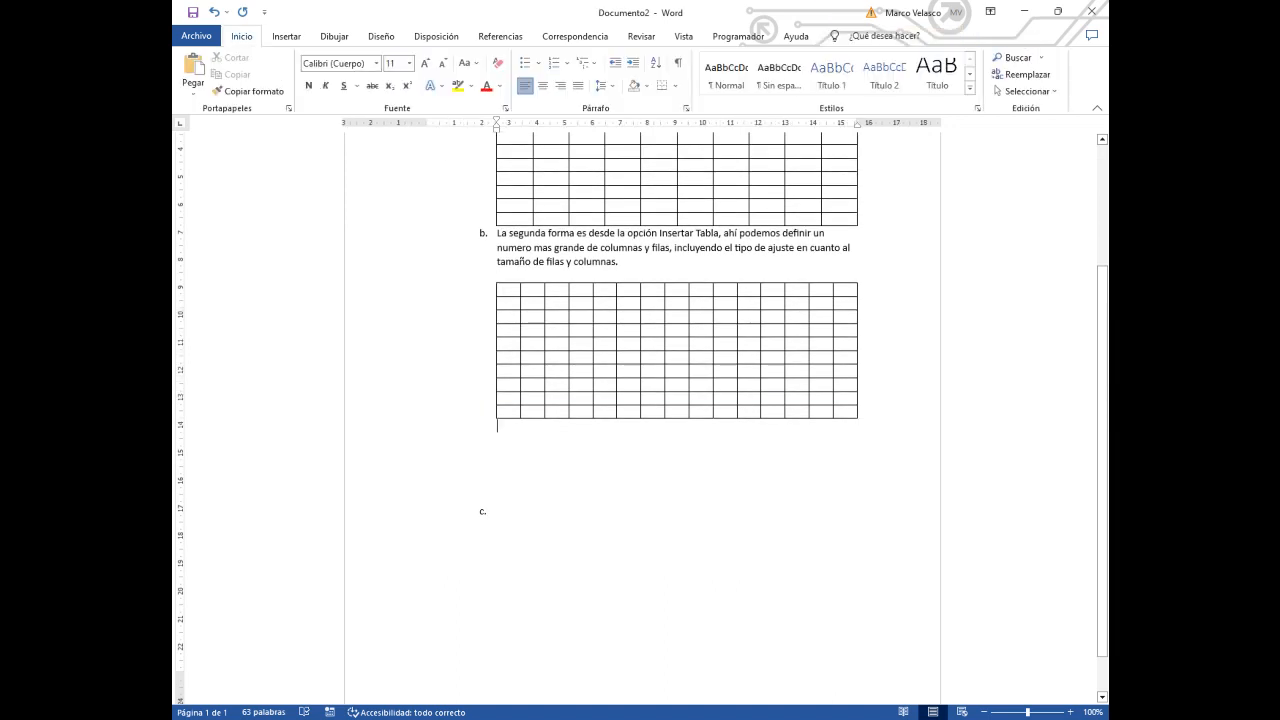
key(Delete)
Write "La tercera forma que tenemos es dibujar tabla." as the text of sub-item c.
text(La tercera)
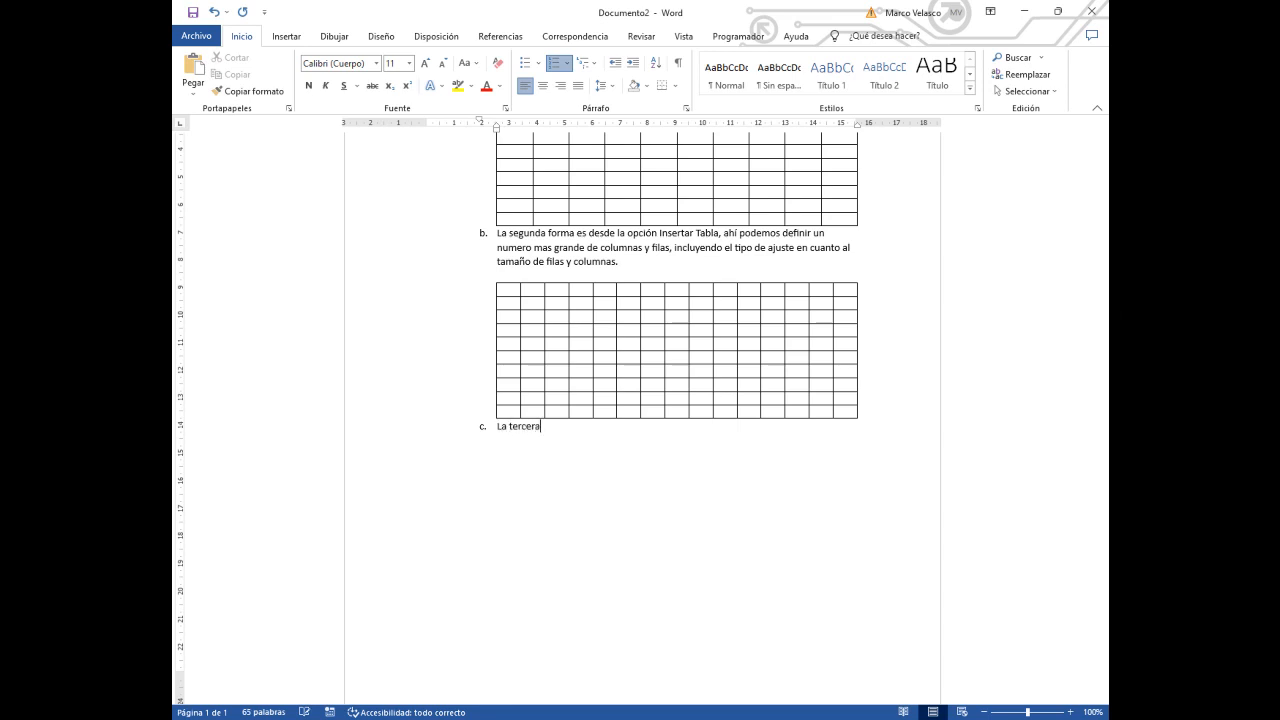
text( forma que tenemos es dibujar)
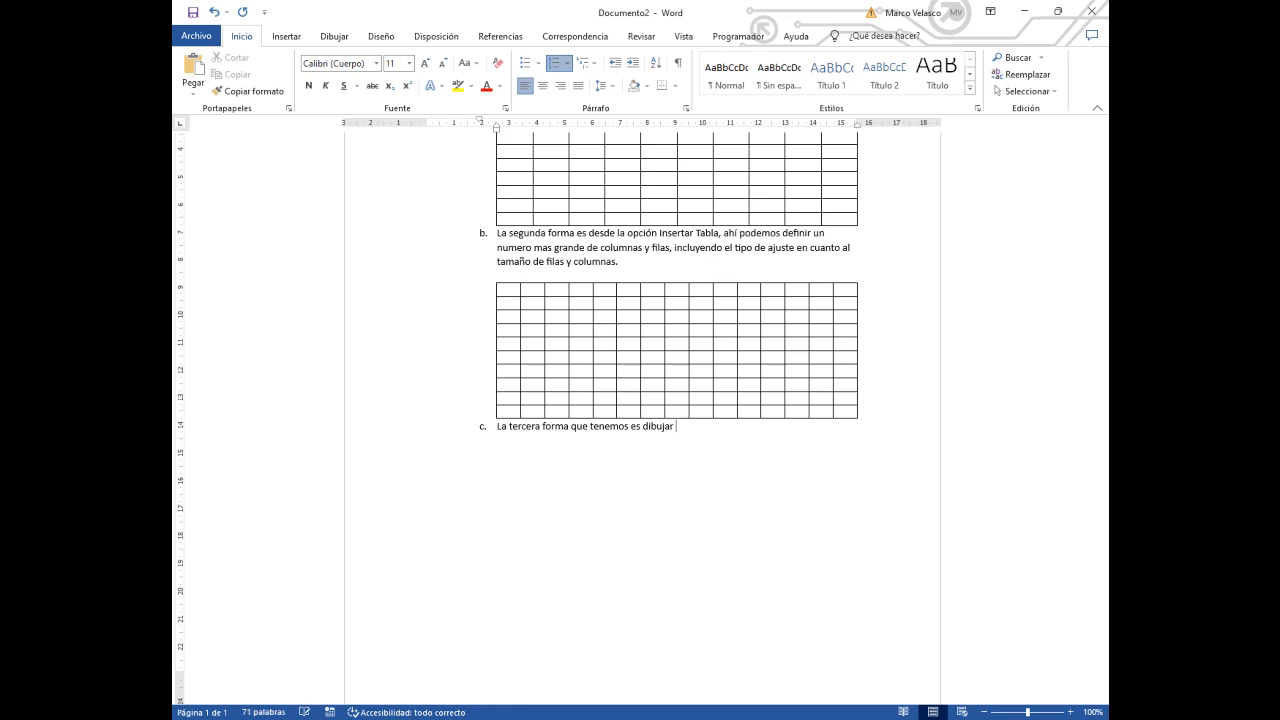
text( tabla.)
Draw the outer border of a wide table about 4.8 cm high below sub-item c with Dibujar tabla.
scroll(640, 400, down, 1)
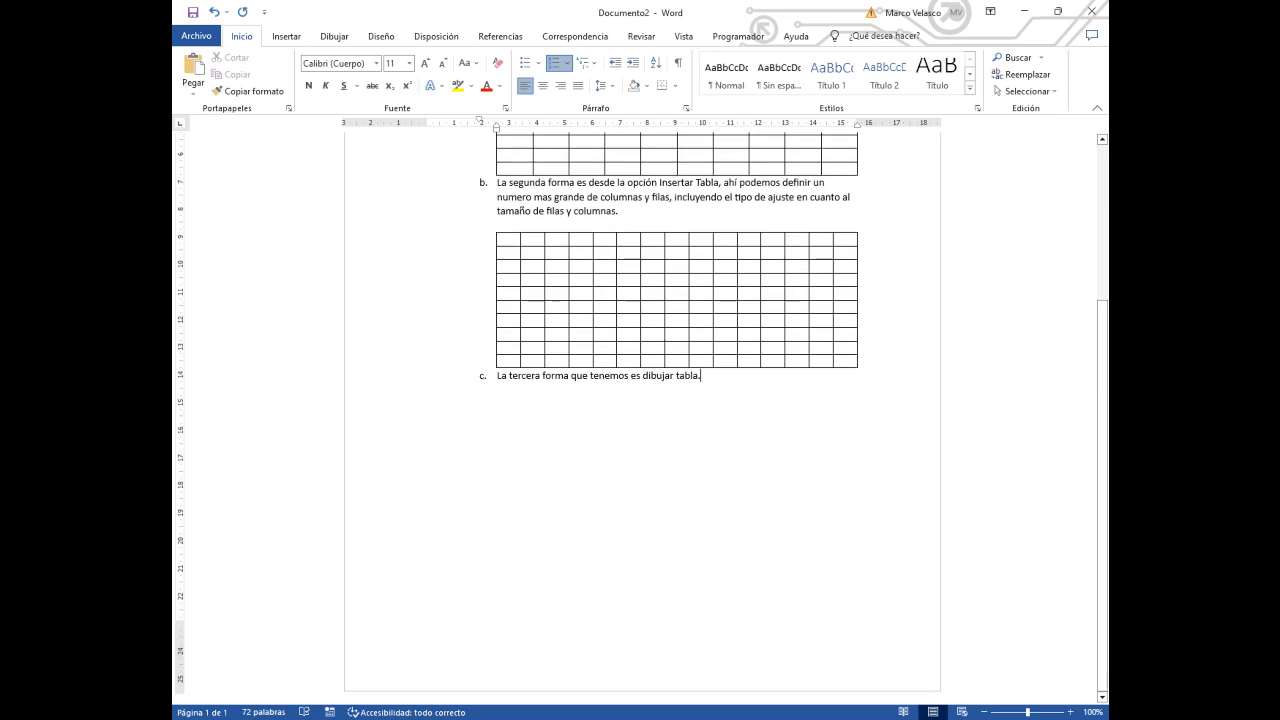
click(286, 36)
click(236, 75)
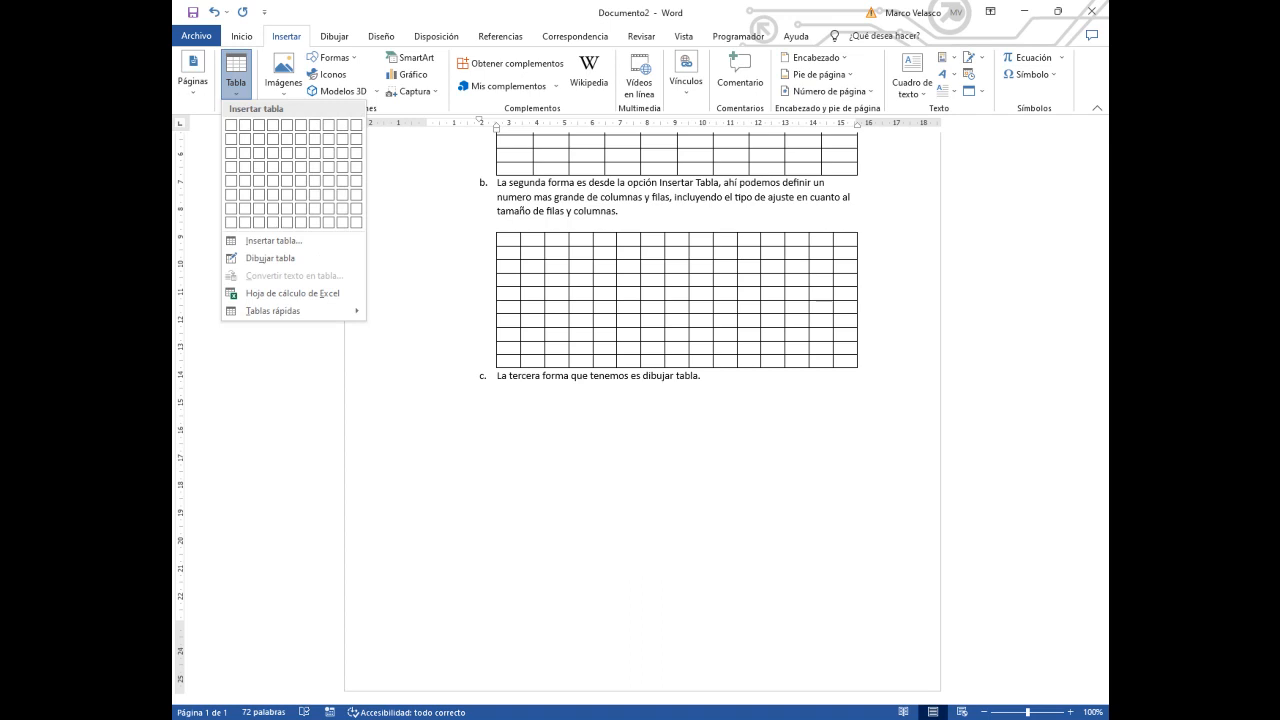
click(270, 258)
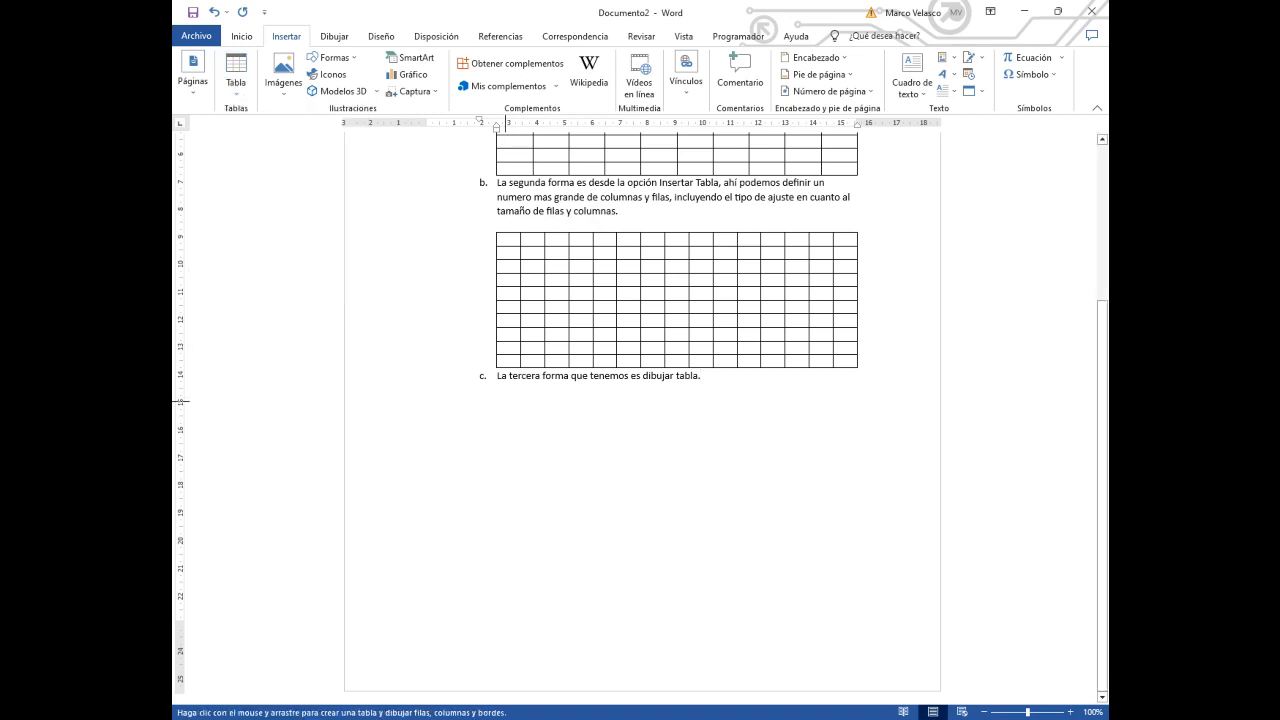
mouse_move(397, 399)
mouse_down()
mouse_move(666, 495)
mouse_move(858, 541)
mouse_up()
Draw five full-height vertical lines from the left side of the drawn table, forming narrow columns about 0.7 cm wide with Dibujar tabla.
click(286, 36)
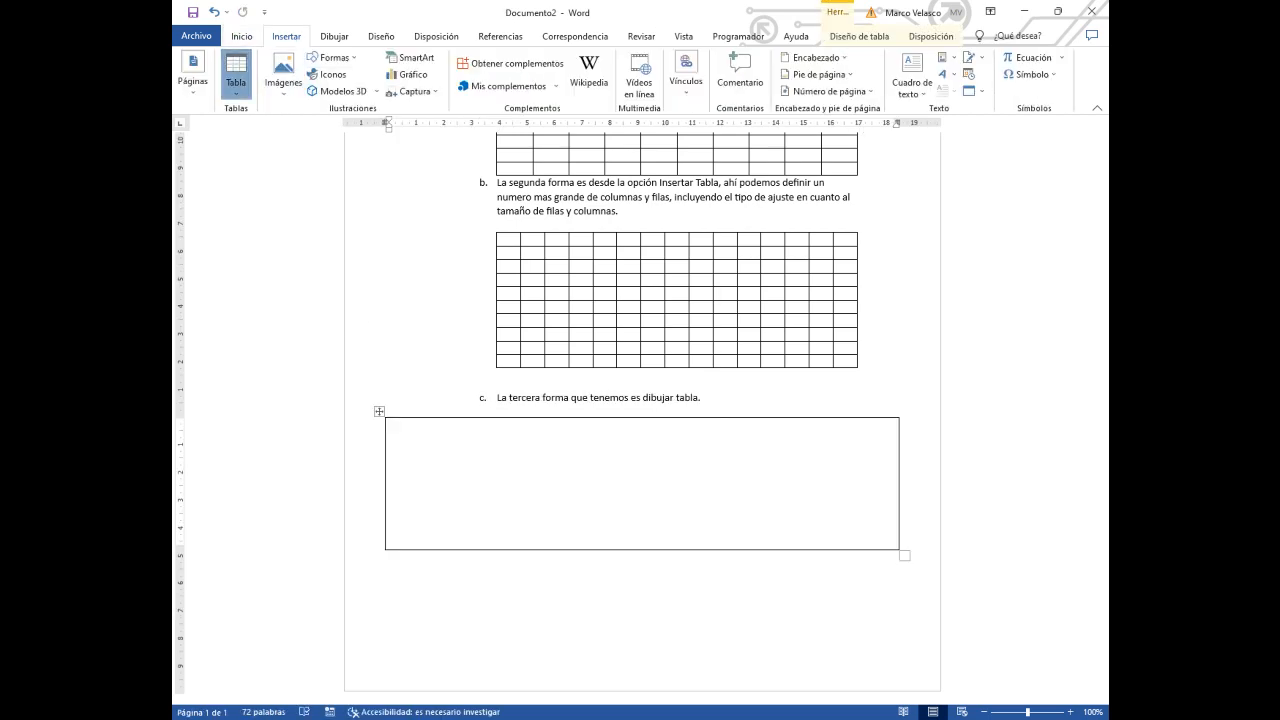
click(236, 80)
click(270, 258)
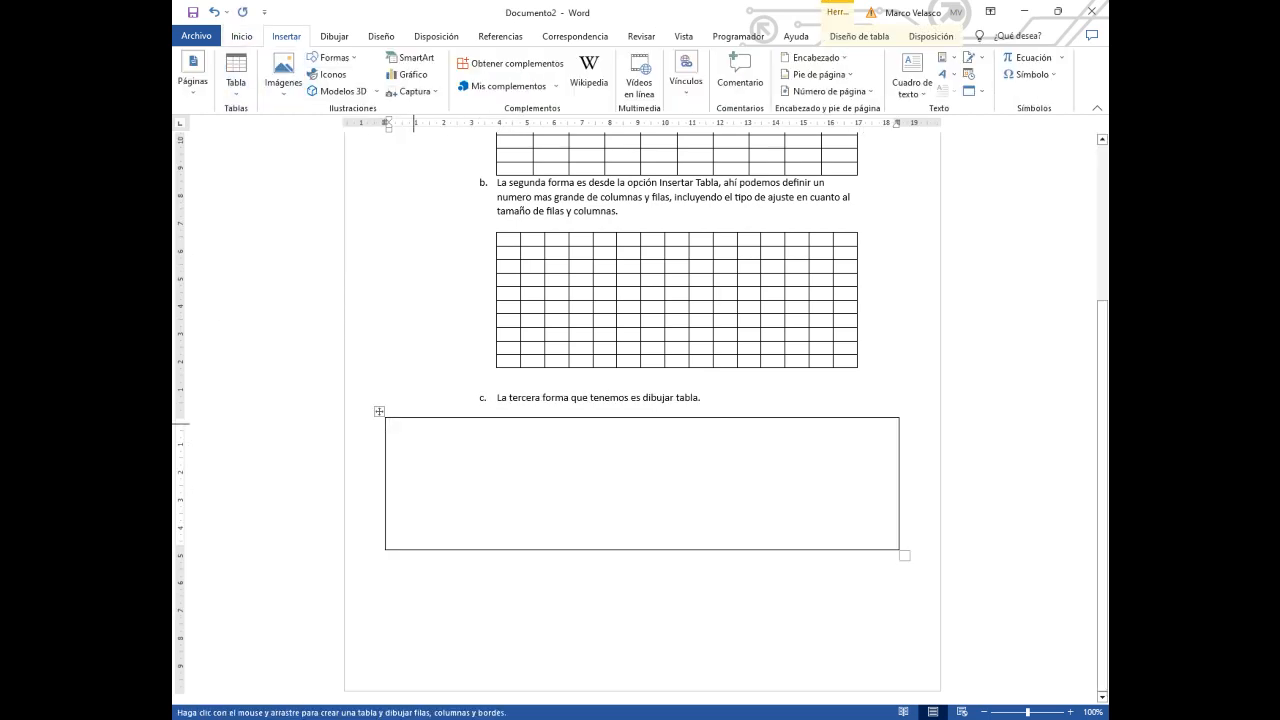
drag(404, 428, 404, 548)
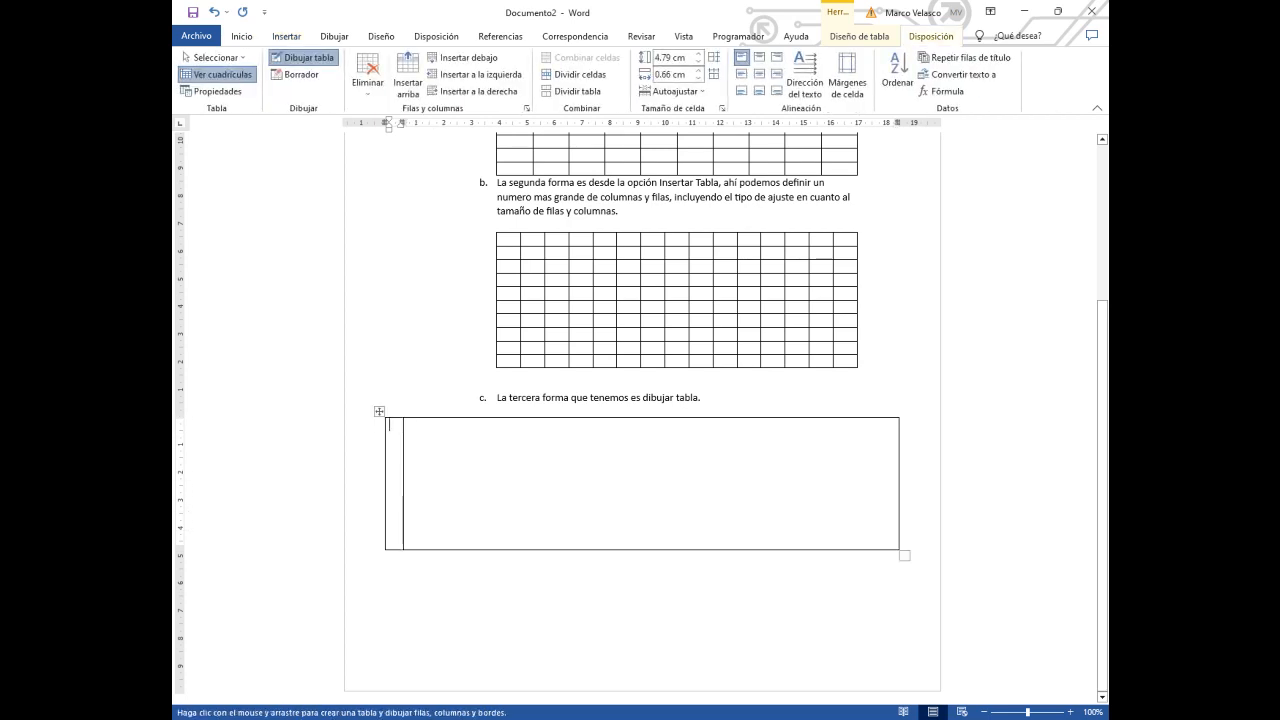
drag(424, 420, 424, 548)
drag(442, 420, 444, 548)
drag(465, 420, 465, 548)
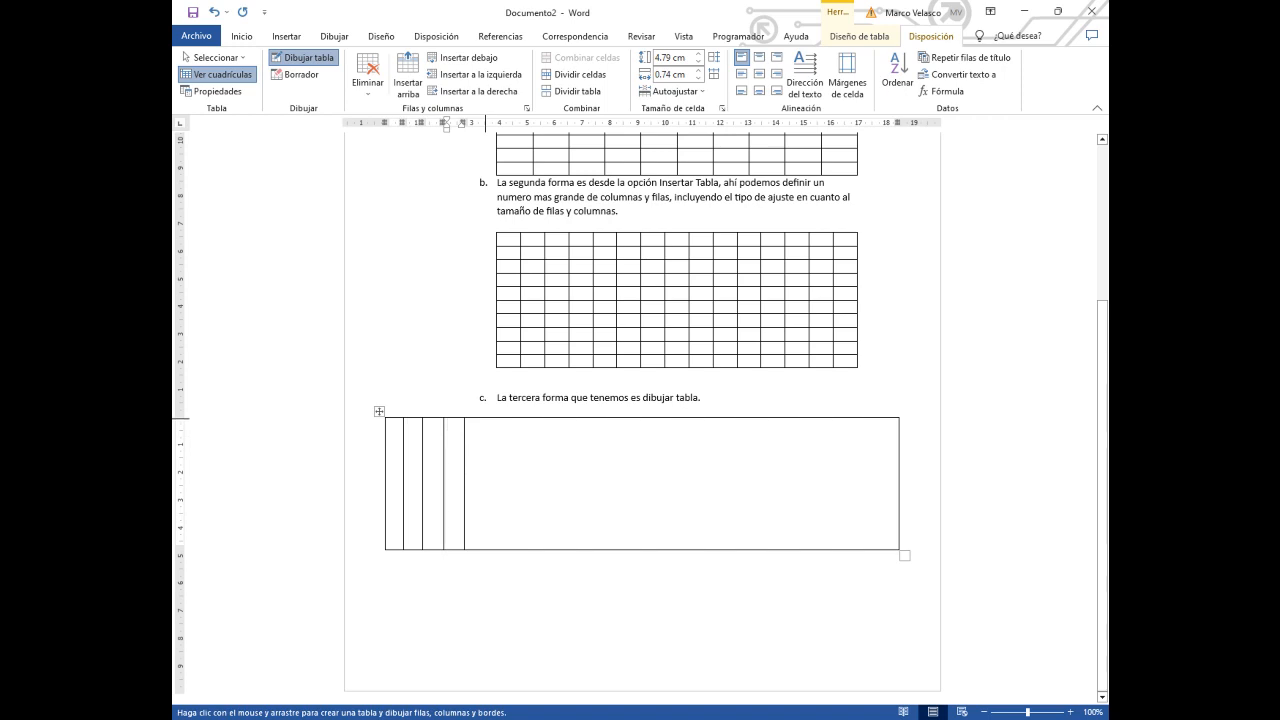
drag(486, 420, 486, 548)
Draw six more full-height vertical lines across the rest of the table, forming columns about 1.9 to 2.6 cm wide.
drag(536, 420, 536, 548)
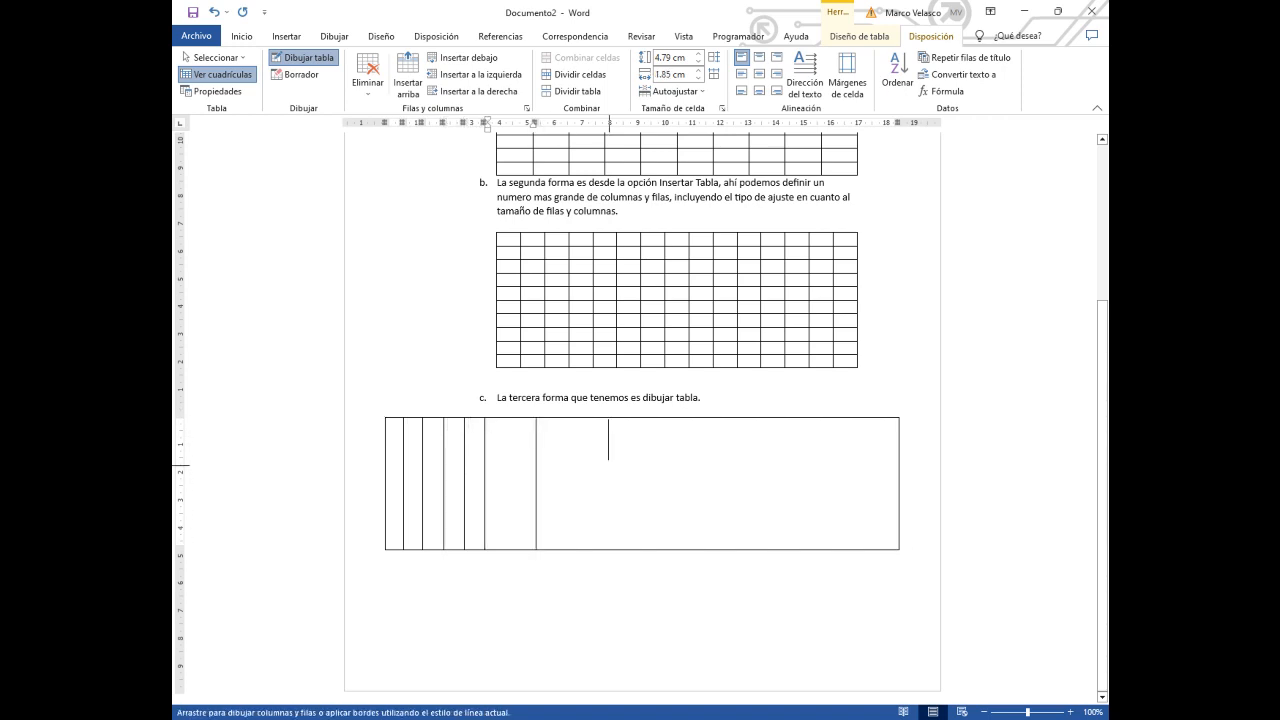
drag(607, 420, 607, 548)
drag(661, 418, 676, 537)
key(ctrl+z)
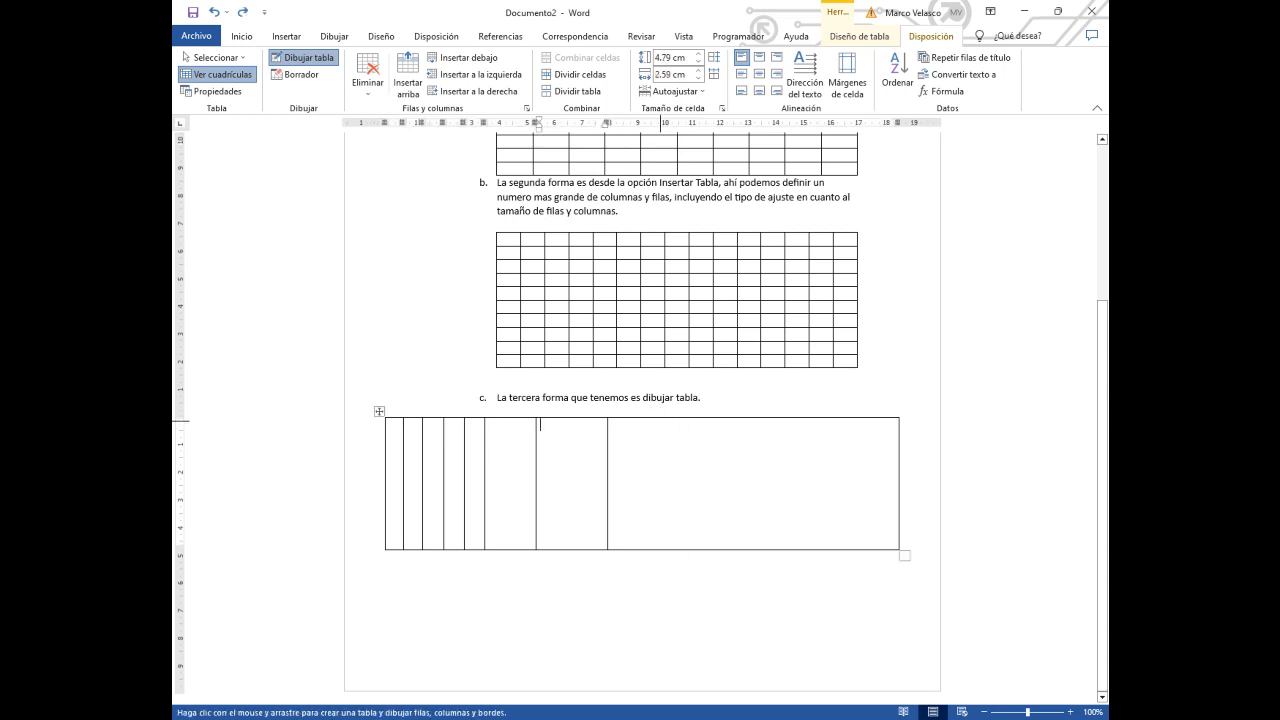
drag(662, 418, 661, 548)
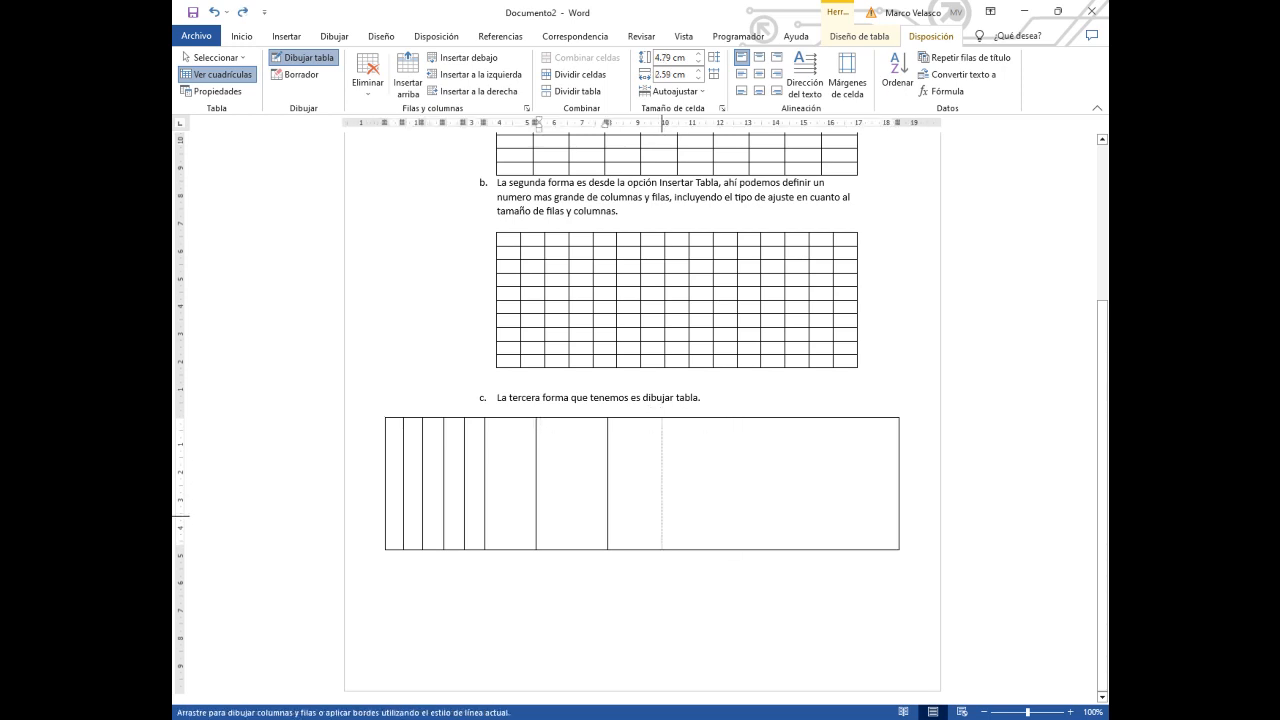
drag(718, 418, 718, 548)
drag(771, 418, 771, 549)
drag(834, 418, 834, 548)
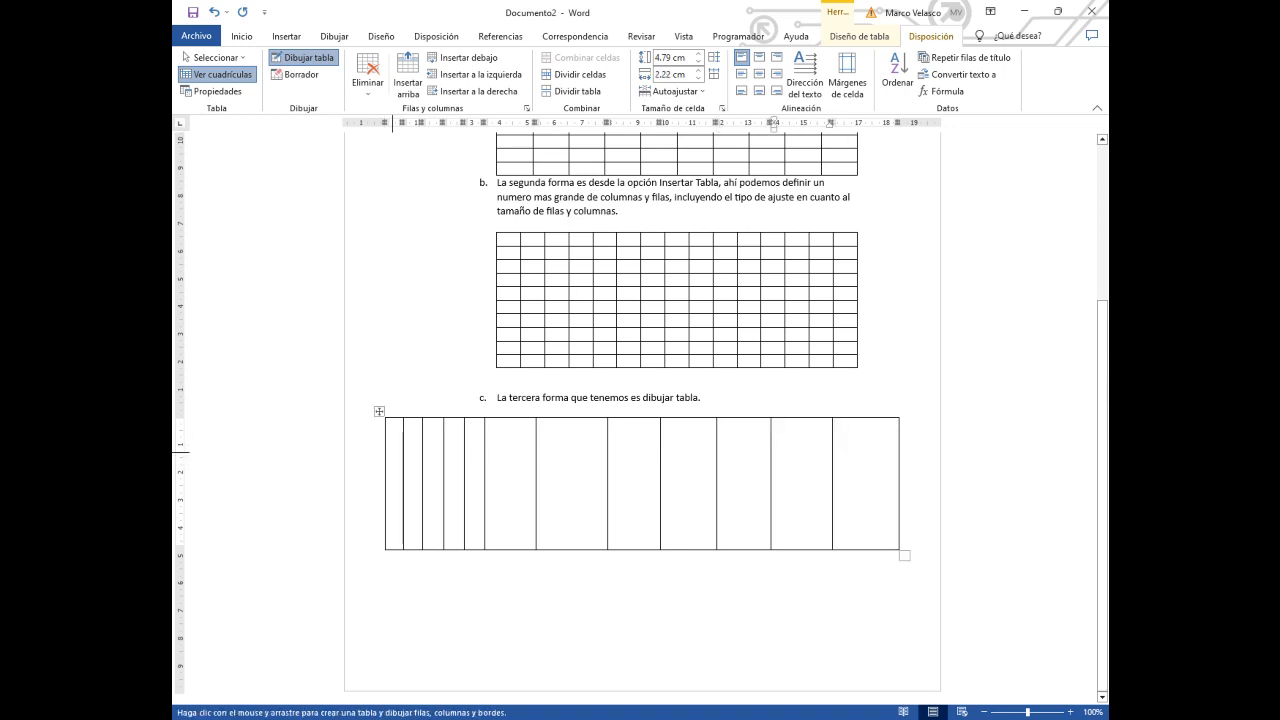
Draw two horizontal lines across the full table width, dividing it into three rows about 1.5 cm high, and stop drawing.
drag(388, 462, 898, 462)
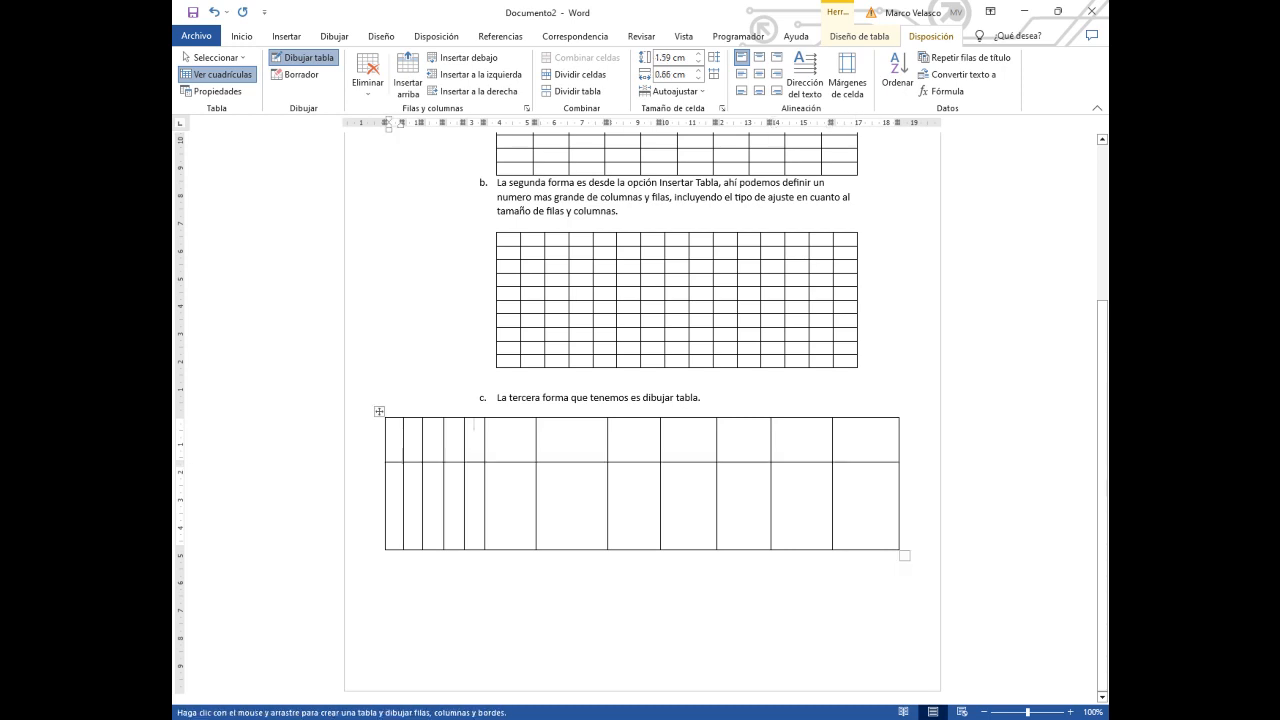
drag(388, 503, 898, 503)
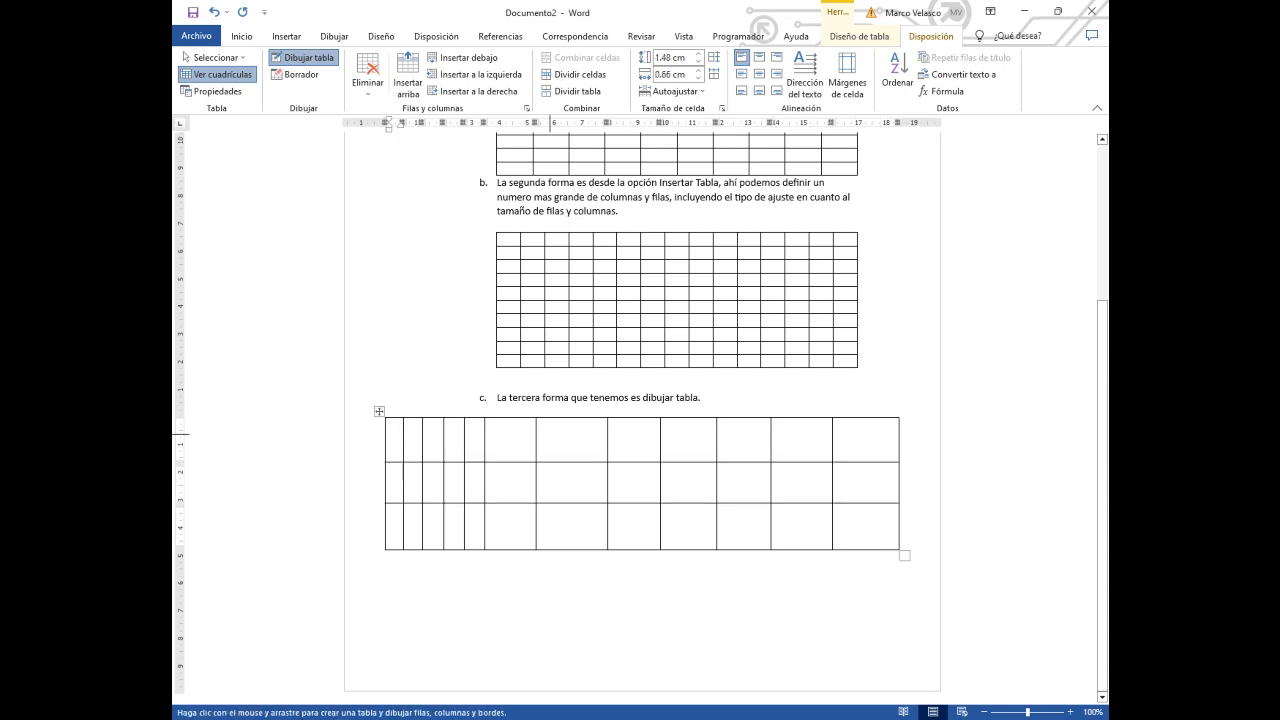
key(Escape)
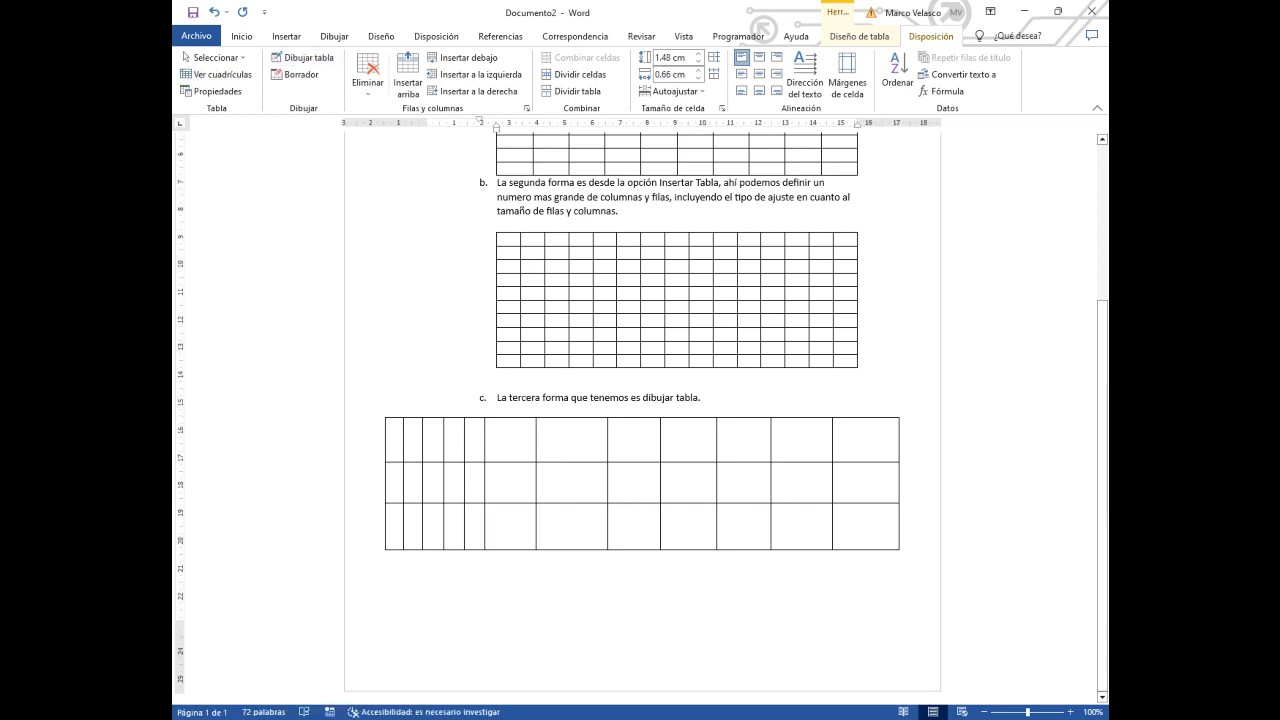
Write under the table "La desventaja es que no podemos dibujar con un tamaño preciso para cada columna o fila. Pero no te preocupes ahorita lo arreglamos...".
click(509, 397)
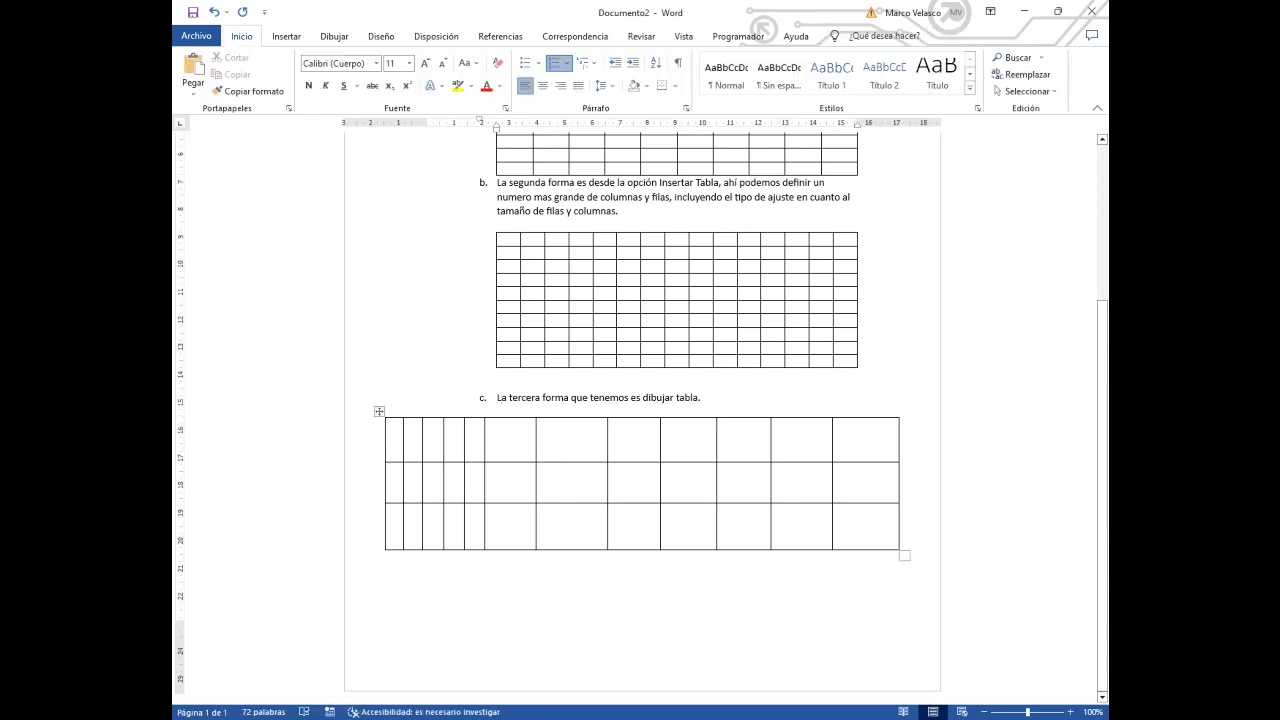
click(498, 557)
text(La)
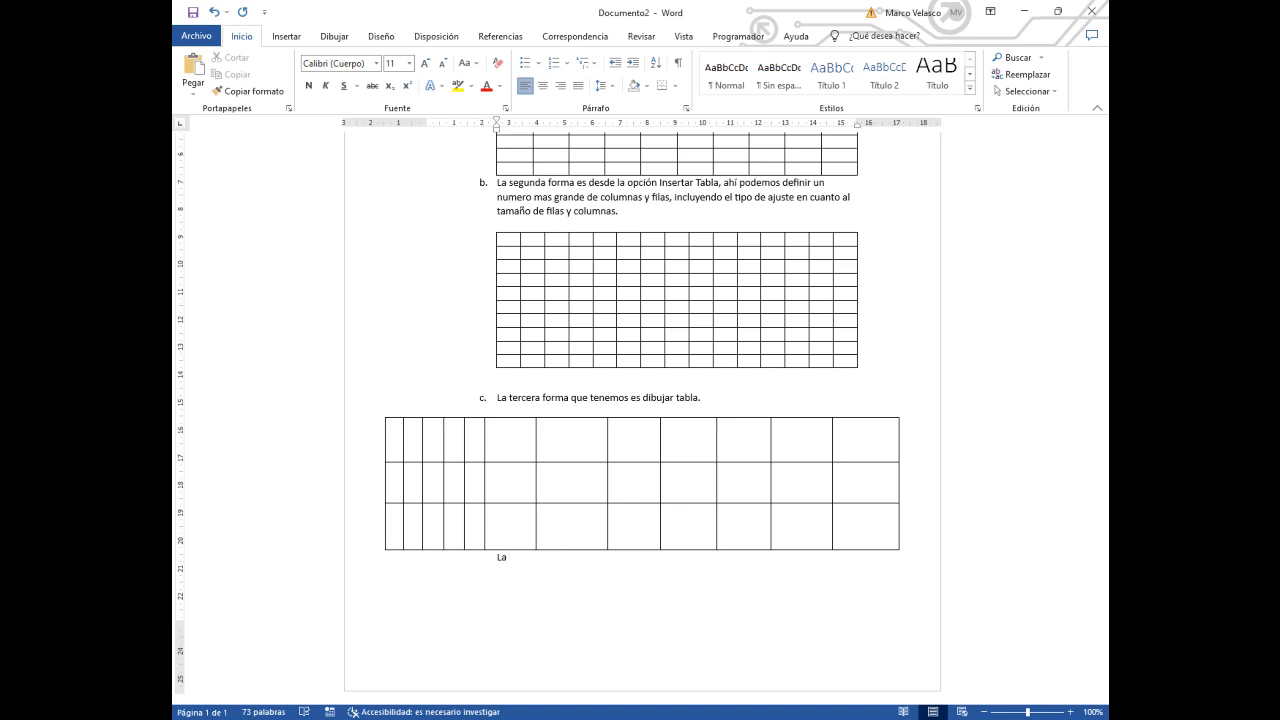
text( desventaja es que no podemos deibujar)
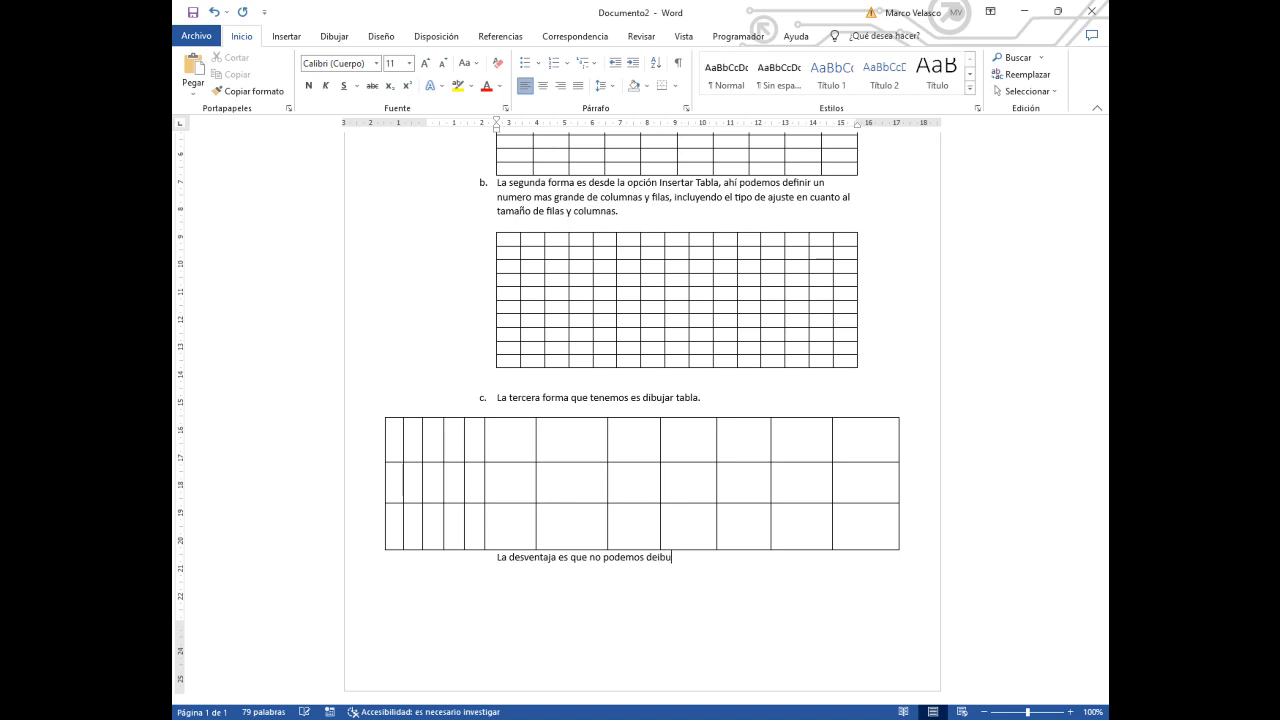
key(BackSpace)
key(BackSpace)
key(BackSpace)
key(BackSpace)
key(BackSpace)
key(BackSpace)
key(BackSpace)
text(ibujar con un tamaño preciso)
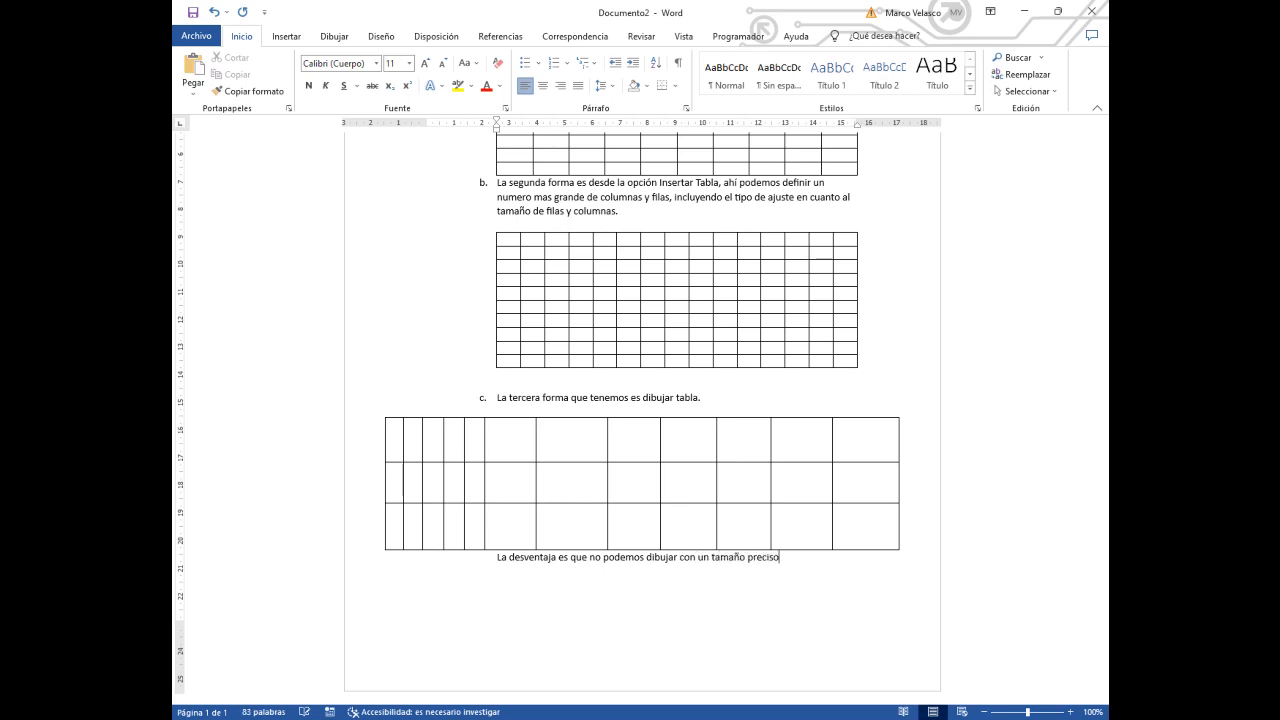
text( para cada columna o fila. )
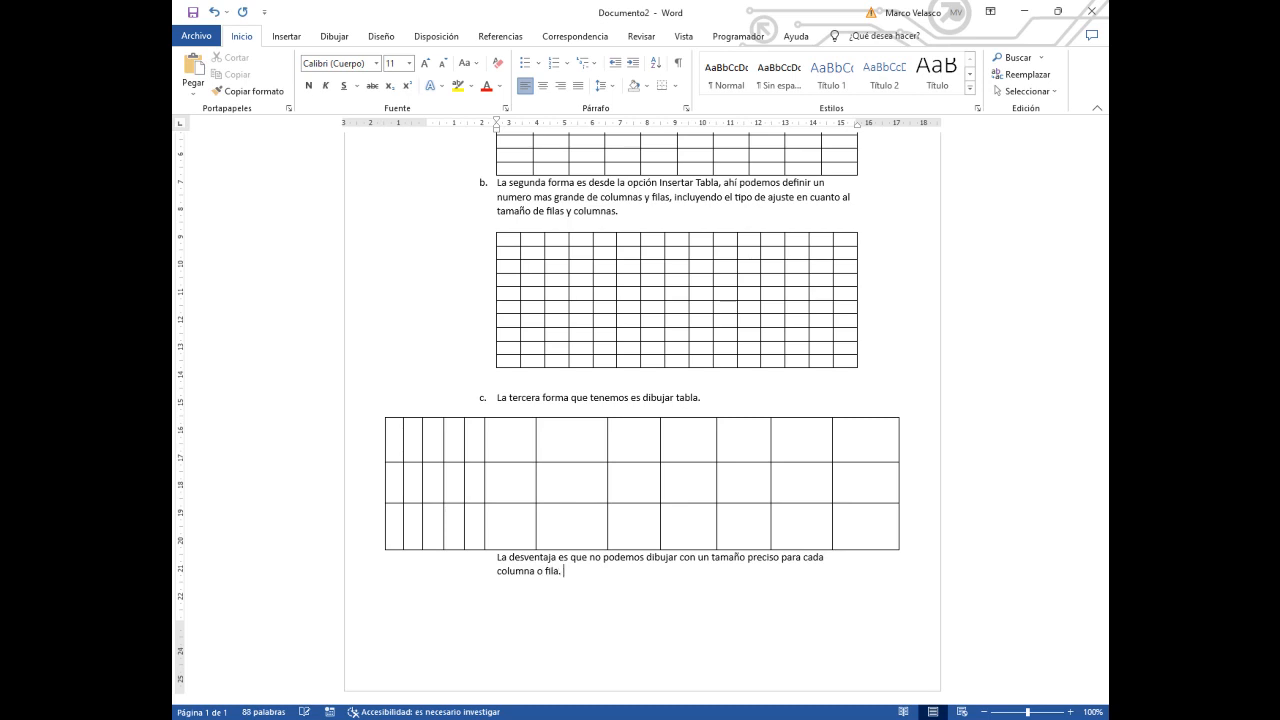
text(Pero no te preocupes ahorita lo)
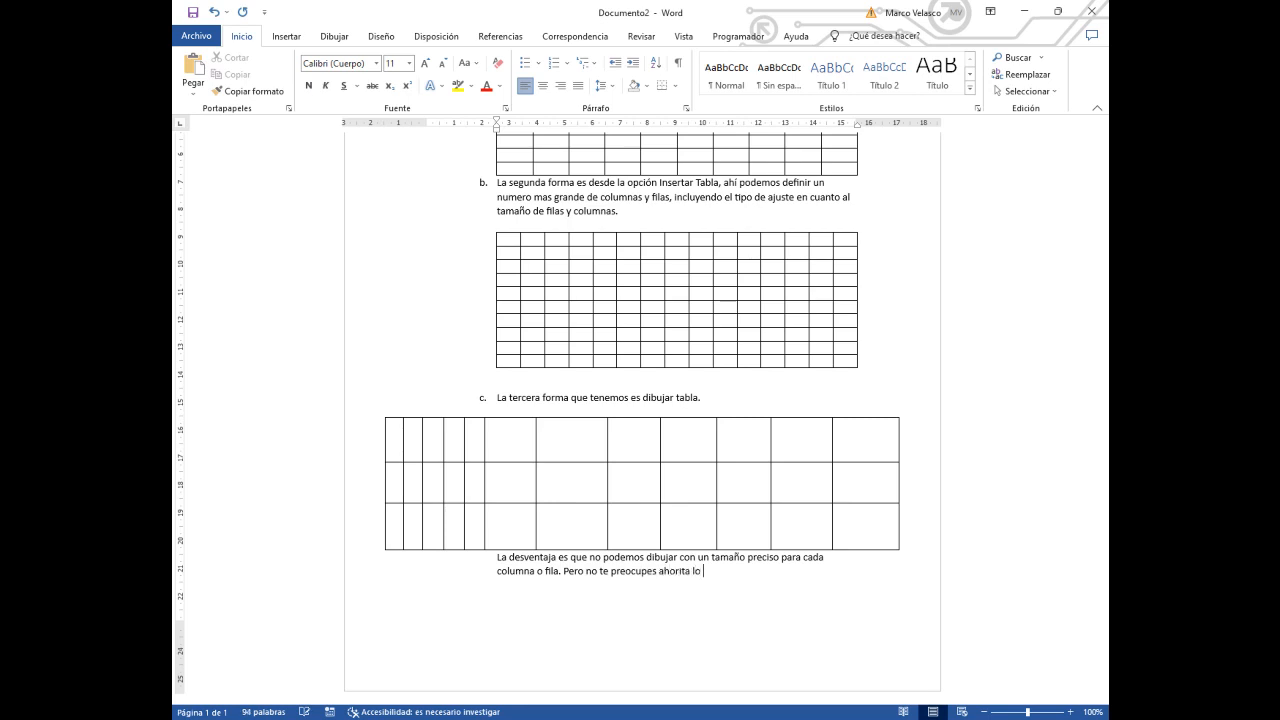
text( arreglamos...)
Specify one uniform minimum height for all three rows of the drawn table in its table properties.
click(448, 424)
drag(395, 430, 866, 524)
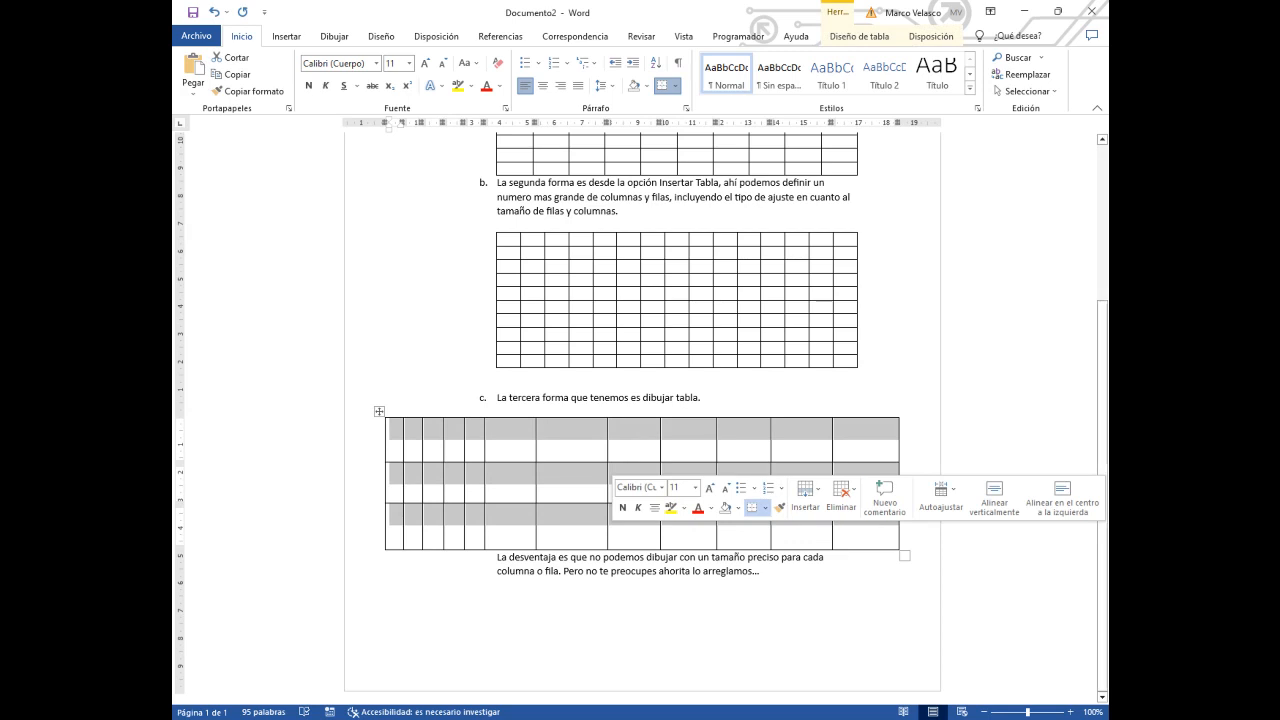
click(866, 527)
click(379, 411)
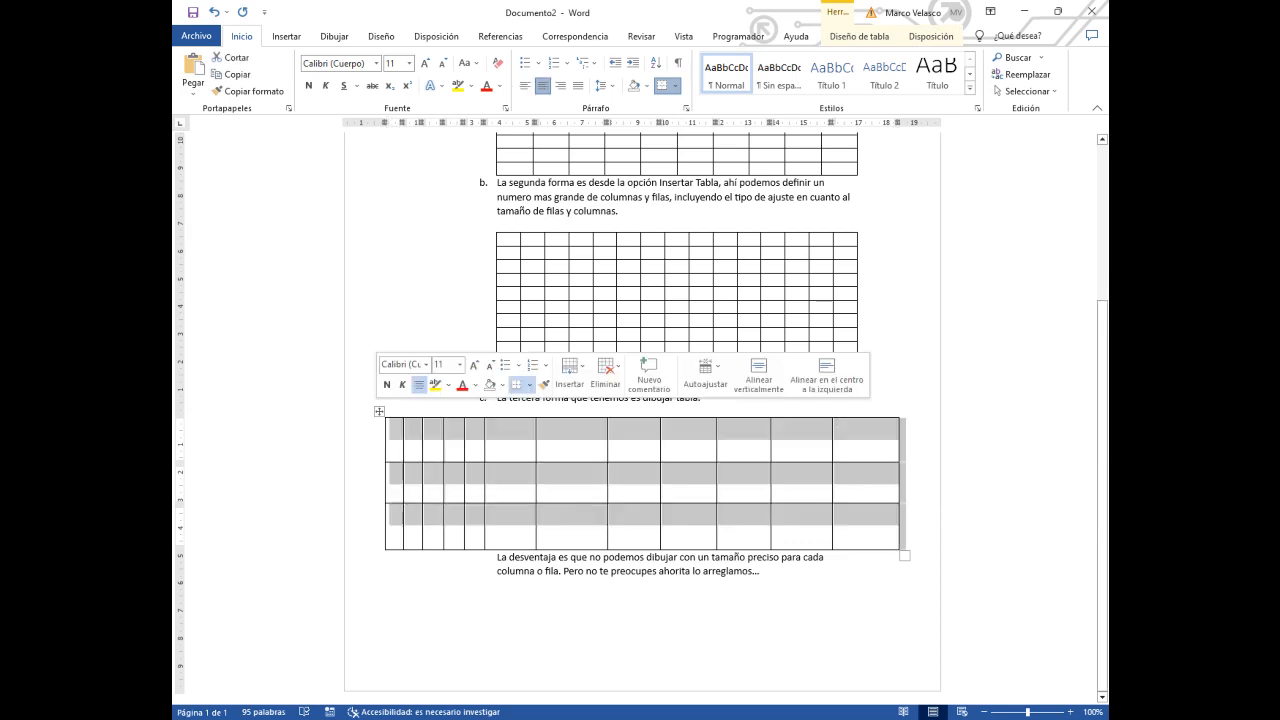
click(394, 428)
mouse_move(394, 428)
mouse_down()
mouse_move(805, 524)
mouse_move(866, 524)
mouse_up()
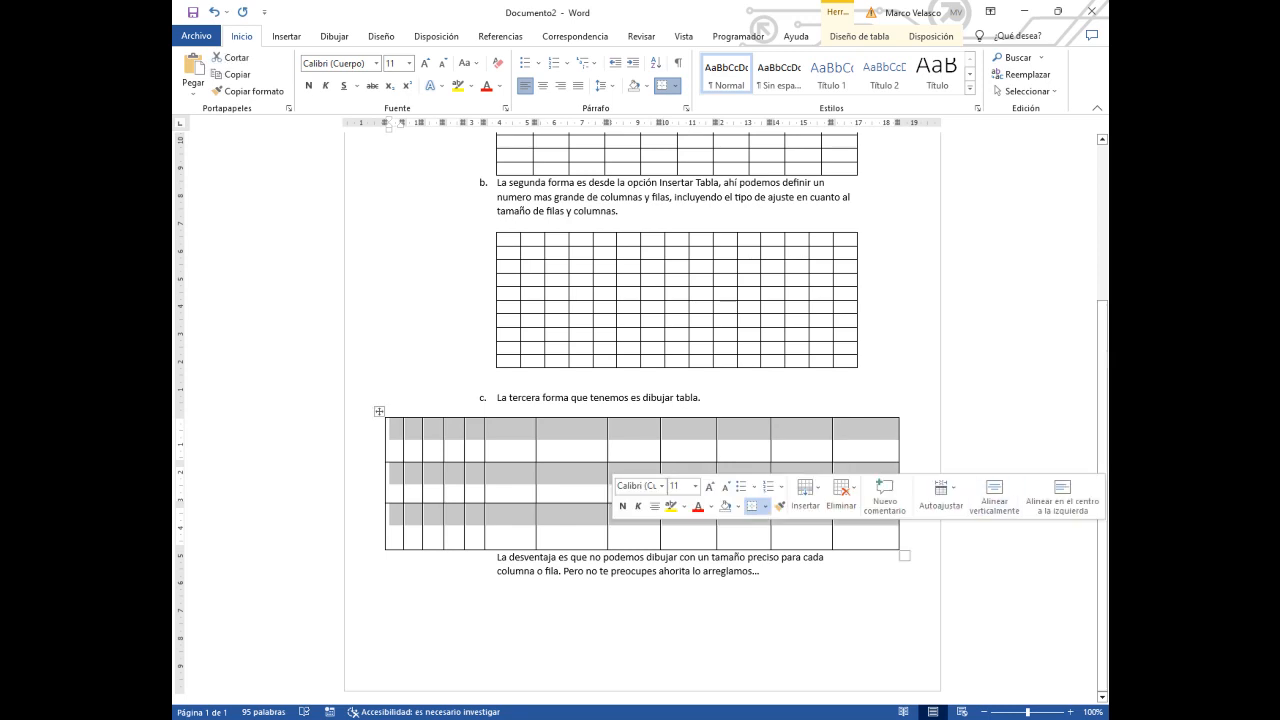
right_click(568, 450)
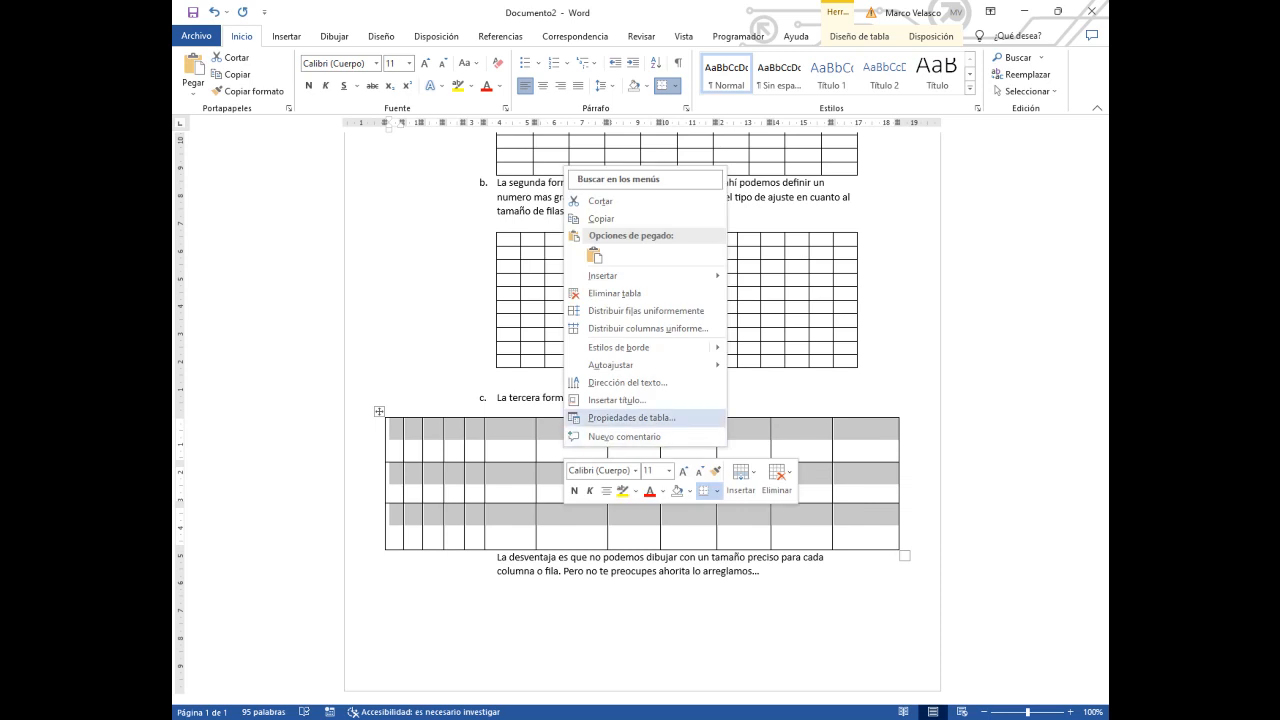
click(631, 417)
click(541, 223)
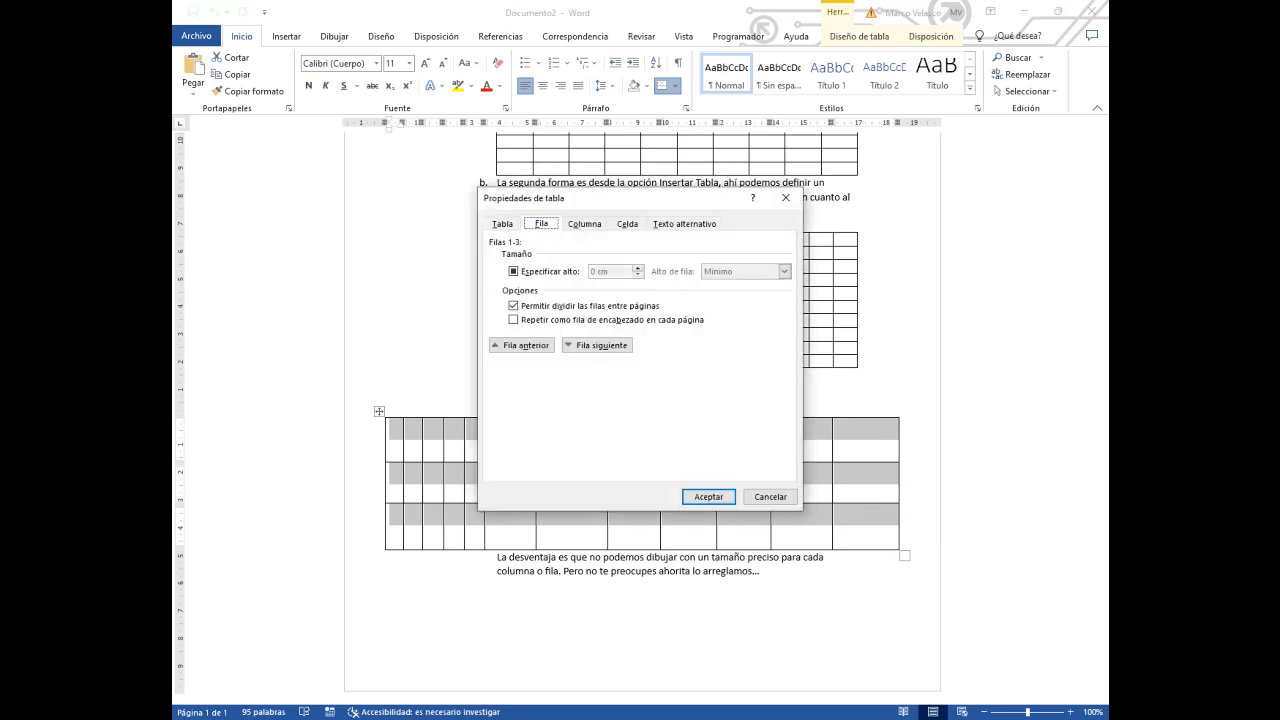
click(514, 272)
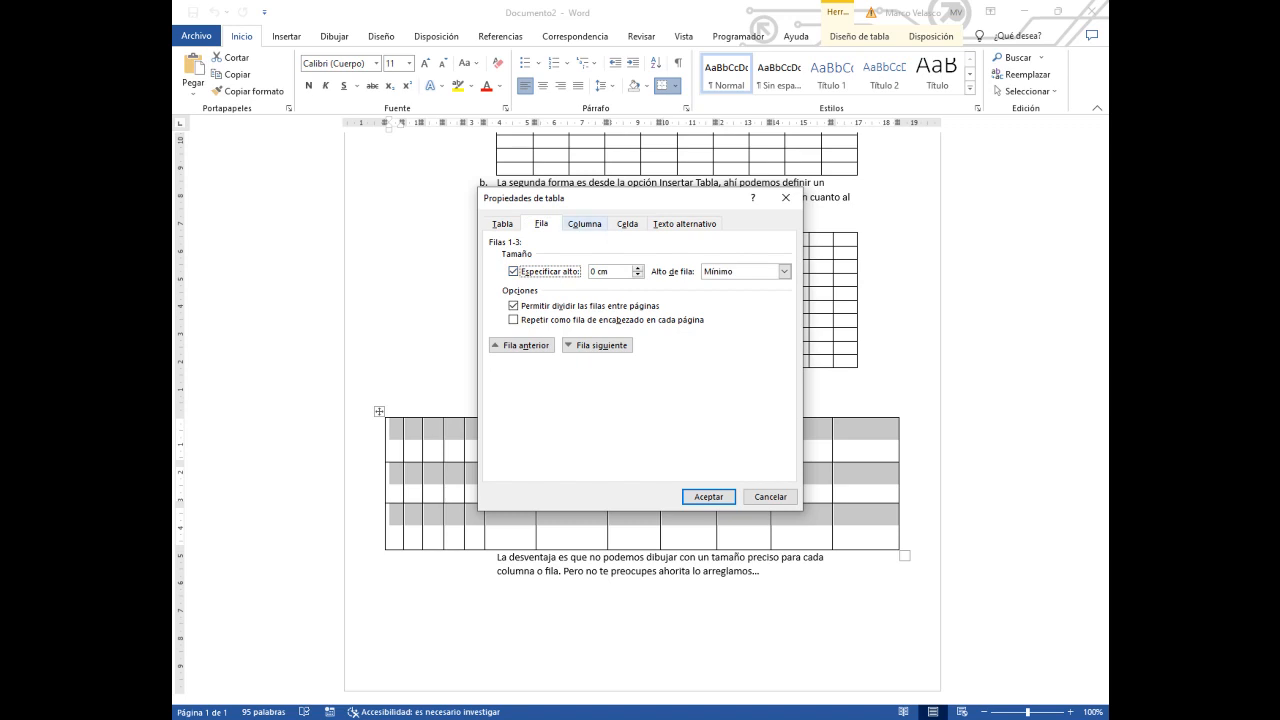
click(584, 224)
click(541, 224)
drag(611, 272, 575, 272)
text(1)
Set the preferred width of all twelve columns to 1 cm and apply the table properties.
click(584, 224)
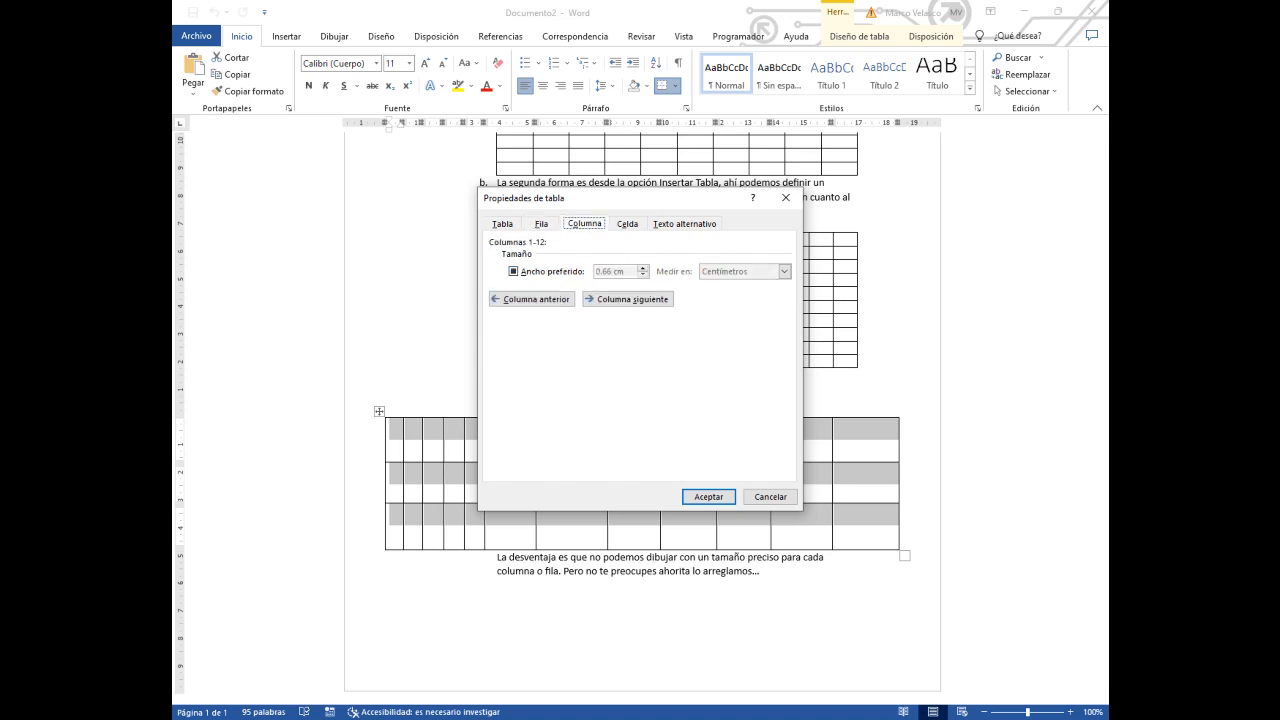
click(514, 272)
key(Tab)
text(1)
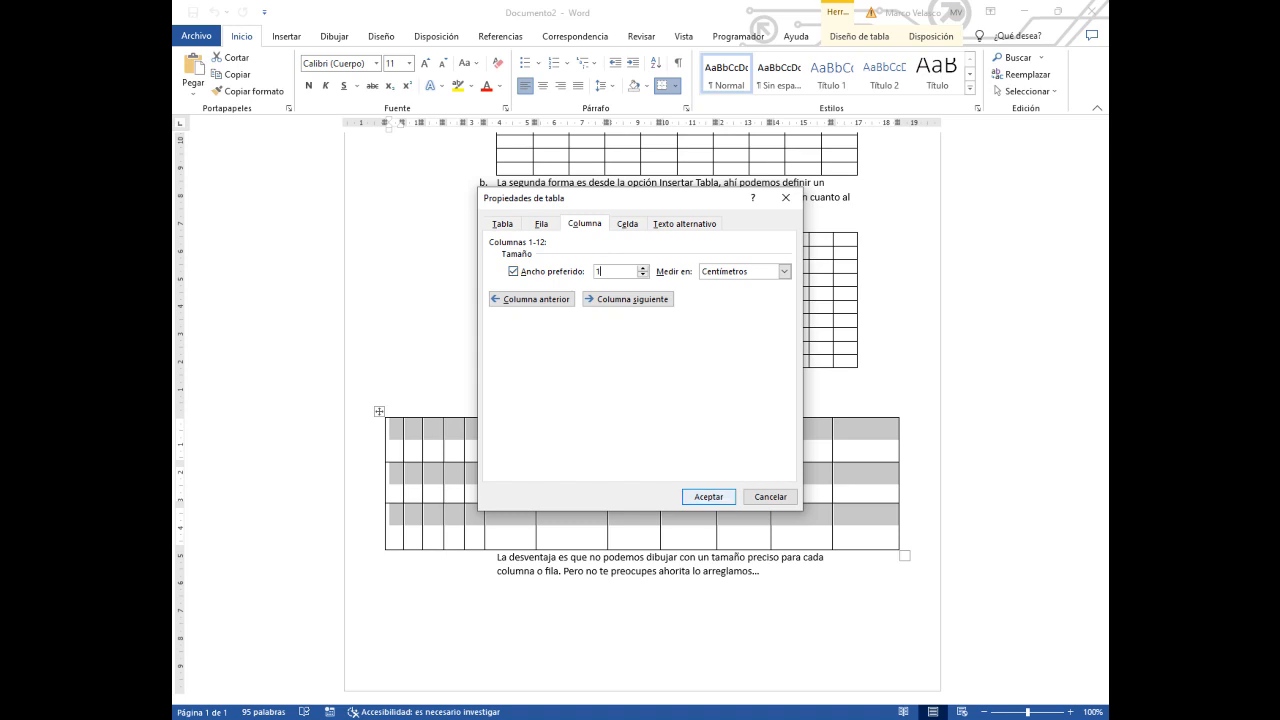
key(Return)
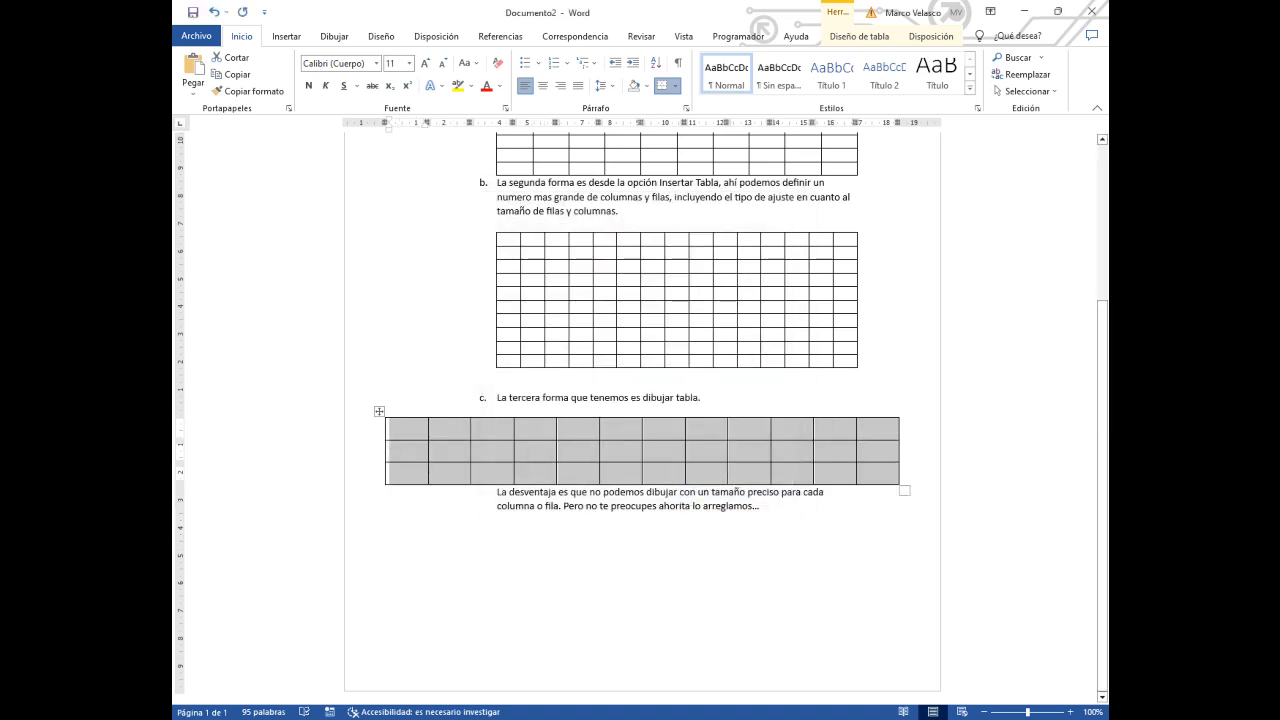
click(518, 428)
drag(396, 428, 880, 472)
click(487, 449)
Add a new line at the end of the text reading "Tenemos la misma cantidad de columnas y filas, con un mismo tamaño.".
click(759, 506)
key(Return)
text(Tenemos la mism)
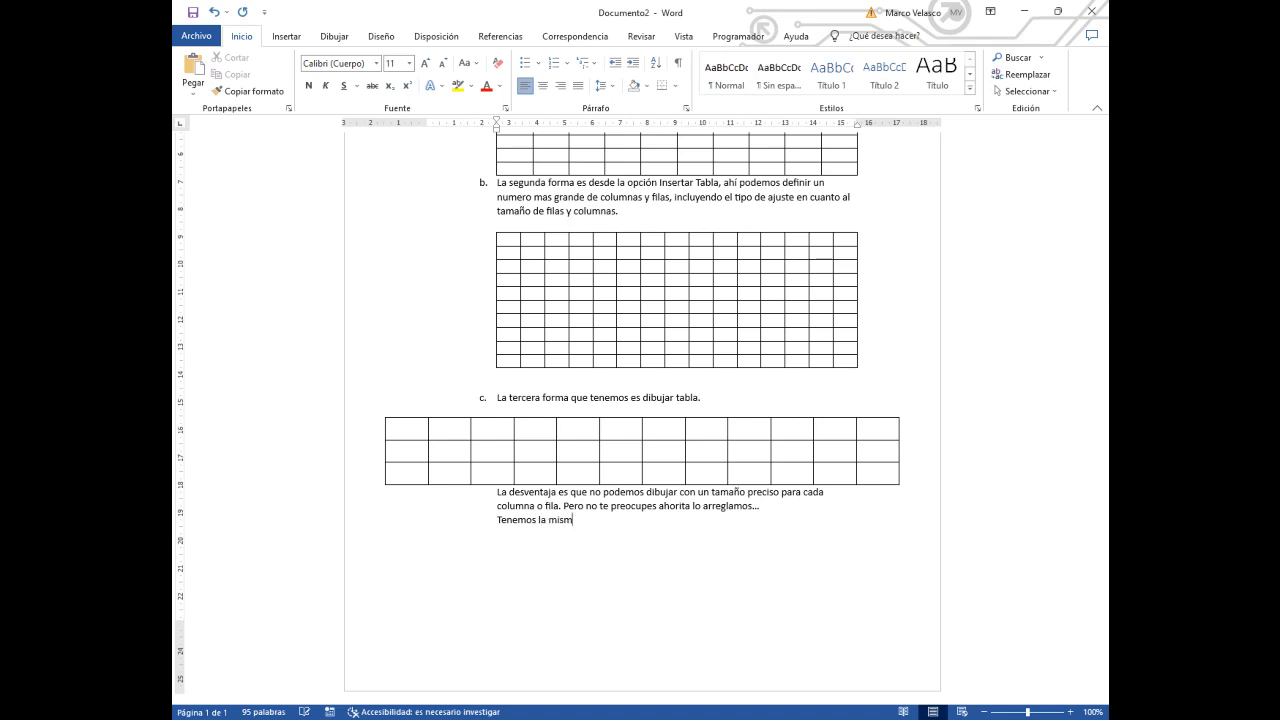
text(a cantidad de colu)
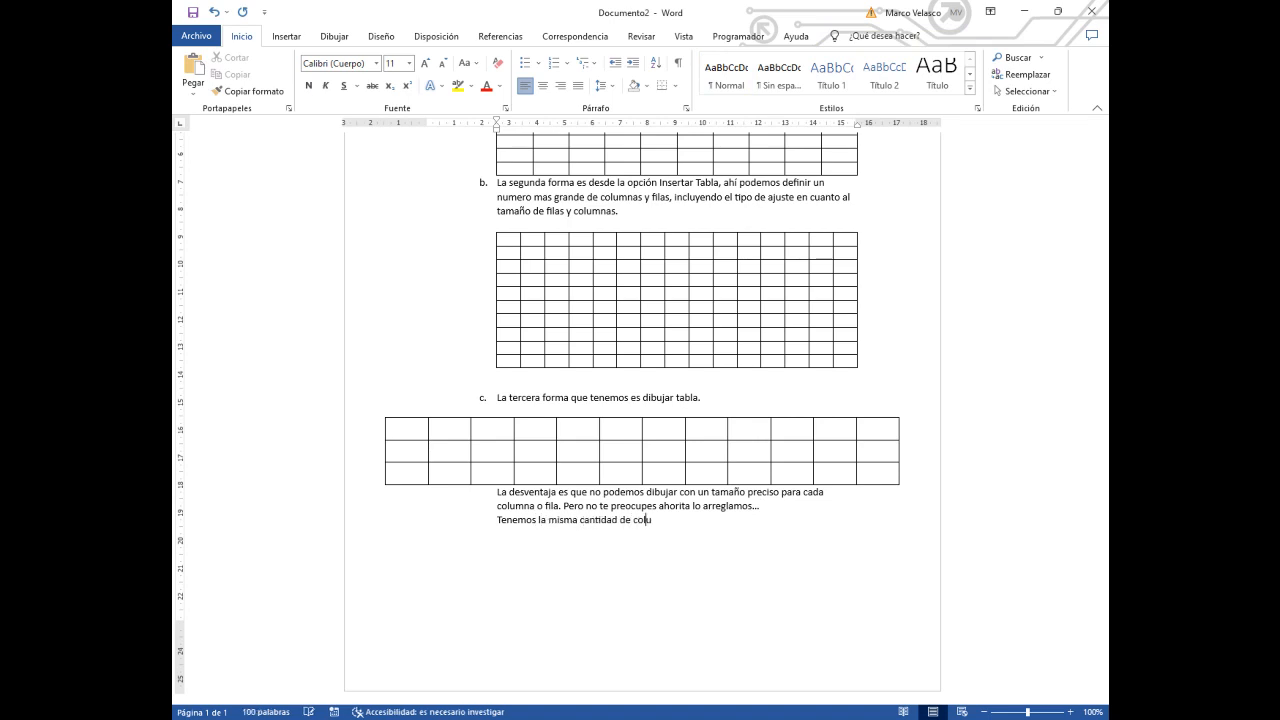
text(mnas y f)
key(BackSpace)
key(BackSpace)
text(filas pero ya)
text( con)
key(BackSpace)
key(BackSpace)
key(BackSpace)
key(BackSpace)
key(BackSpace)
key(BackSpace)
key(BackSpace)
key(BackSpace)
key(BackSpace)
key(BackSpace)
key(BackSpace)
key(BackSpace)
key(BackSpace)
text(, con un mismo tamaño.)
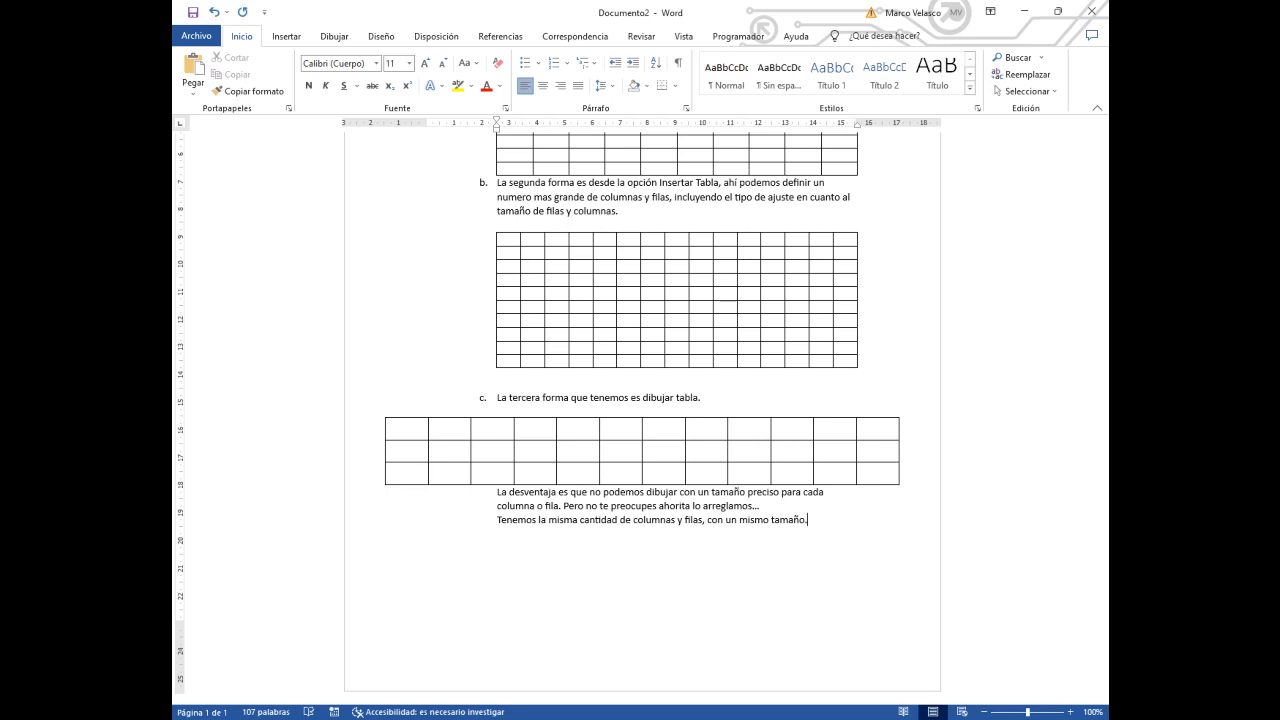
Narrow the drawn table to about 13 cm and move it below sub-item c, in line with the indented text.
scroll(642, 450, up, 3)
scroll(642, 450, down, 2)
scroll(642, 420, down, 1)
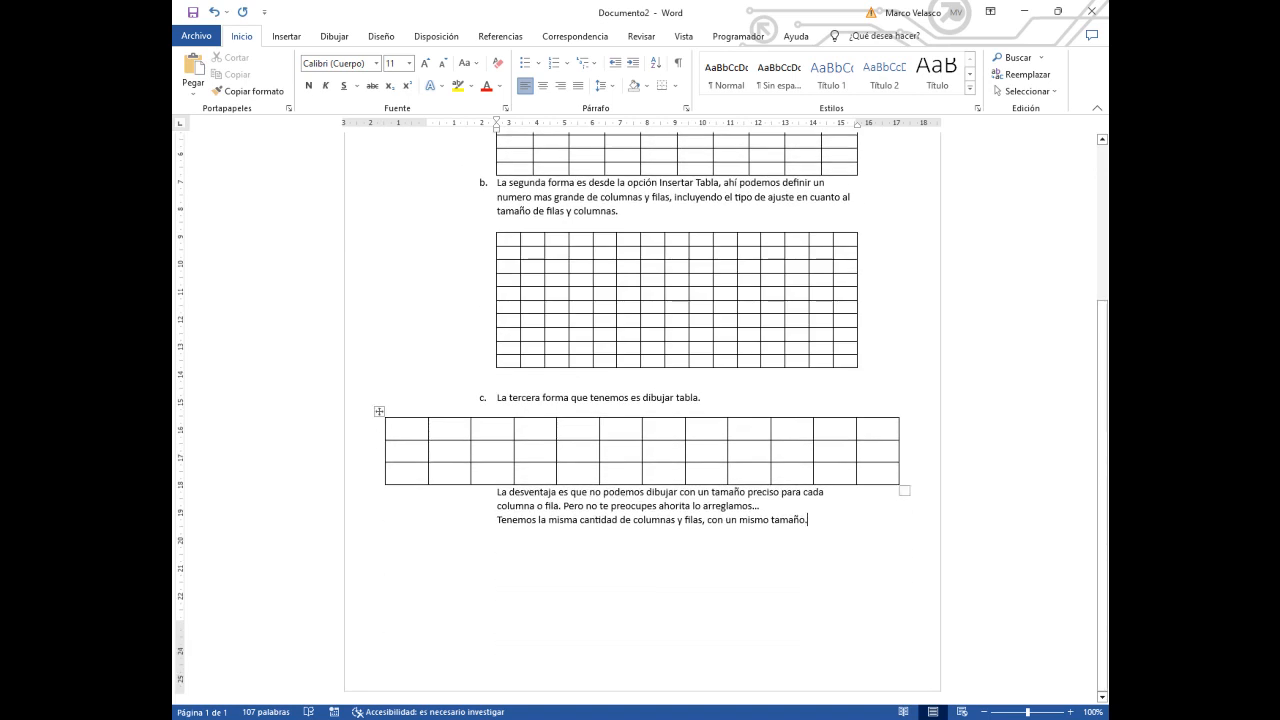
drag(905, 491, 714, 486)
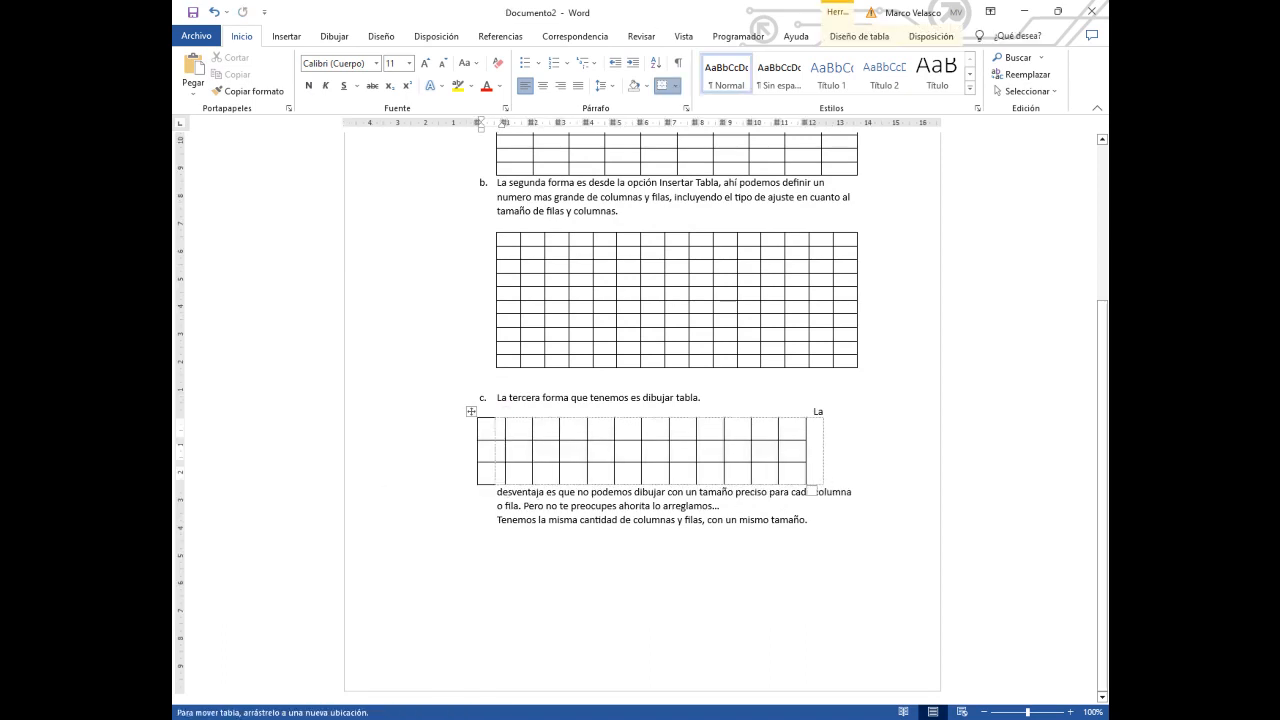
click(468, 411)
click(488, 426)
mouse_move(471, 411)
mouse_down()
mouse_move(521, 422)
mouse_move(496, 422)
mouse_up()
click(471, 411)
drag(836, 489, 861, 489)
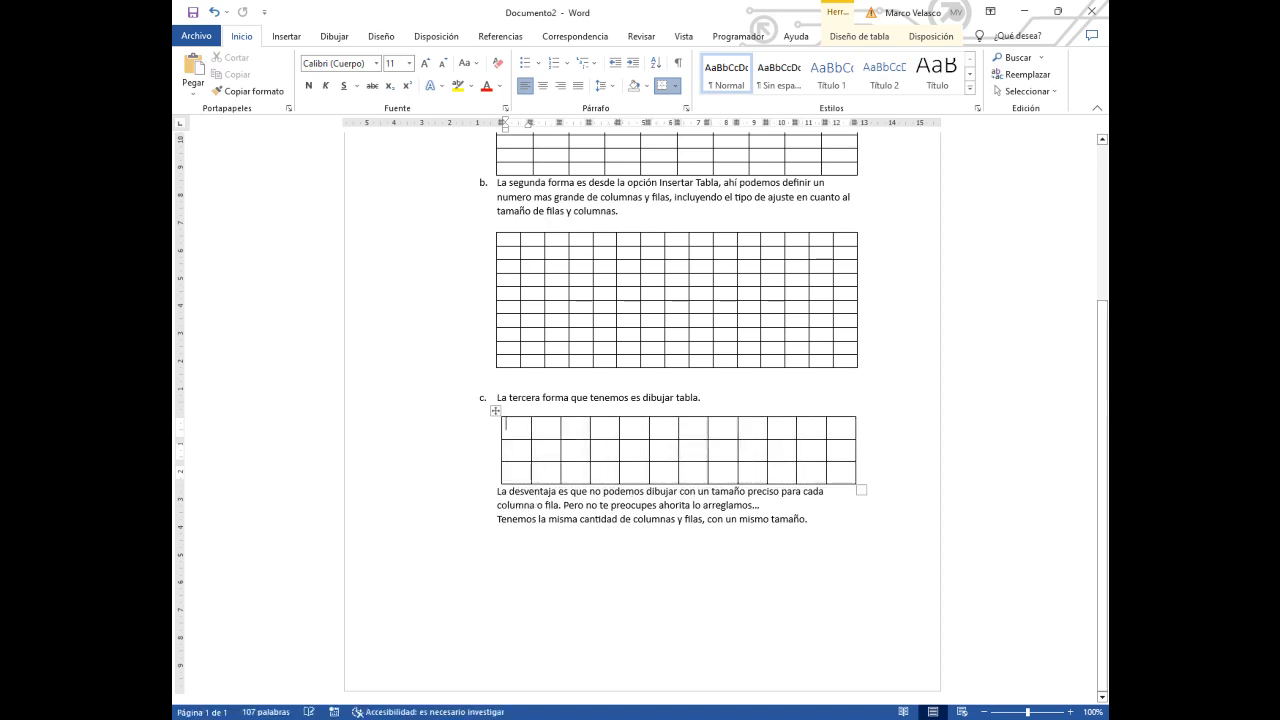
Insert a next-page section break after the line ending "con un mismo tamaño.".
click(809, 519)
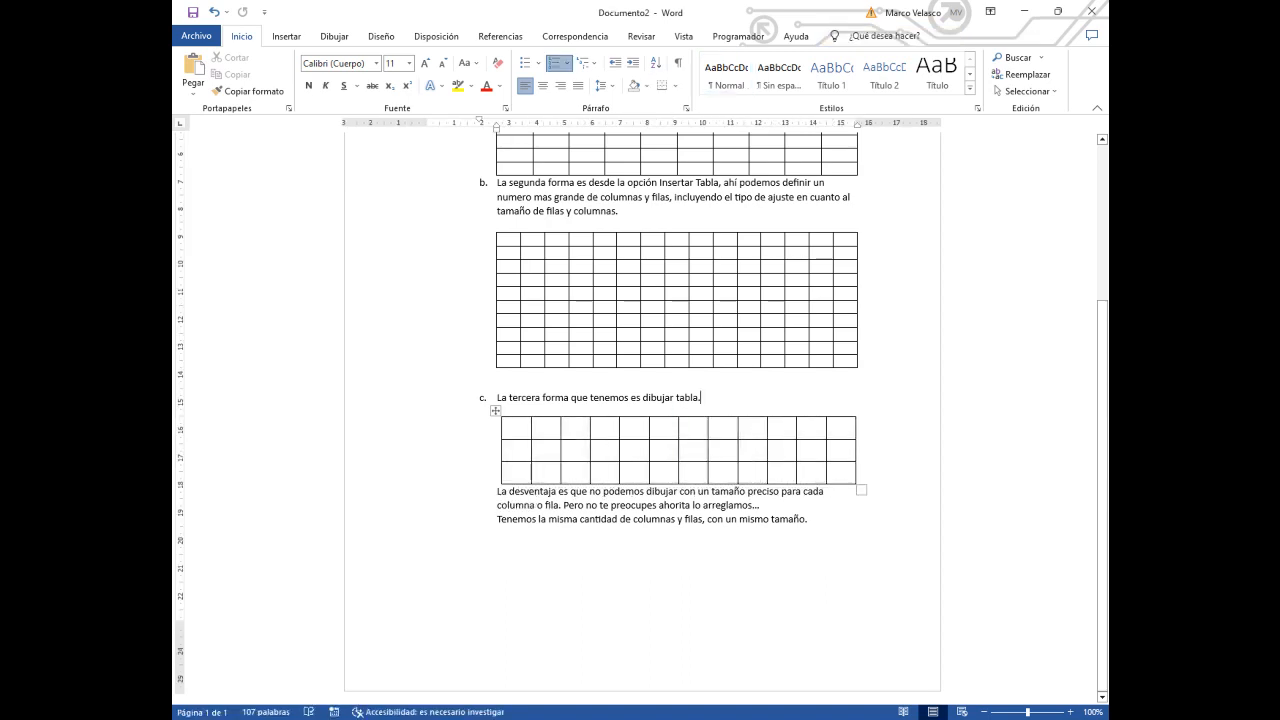
click(660, 519)
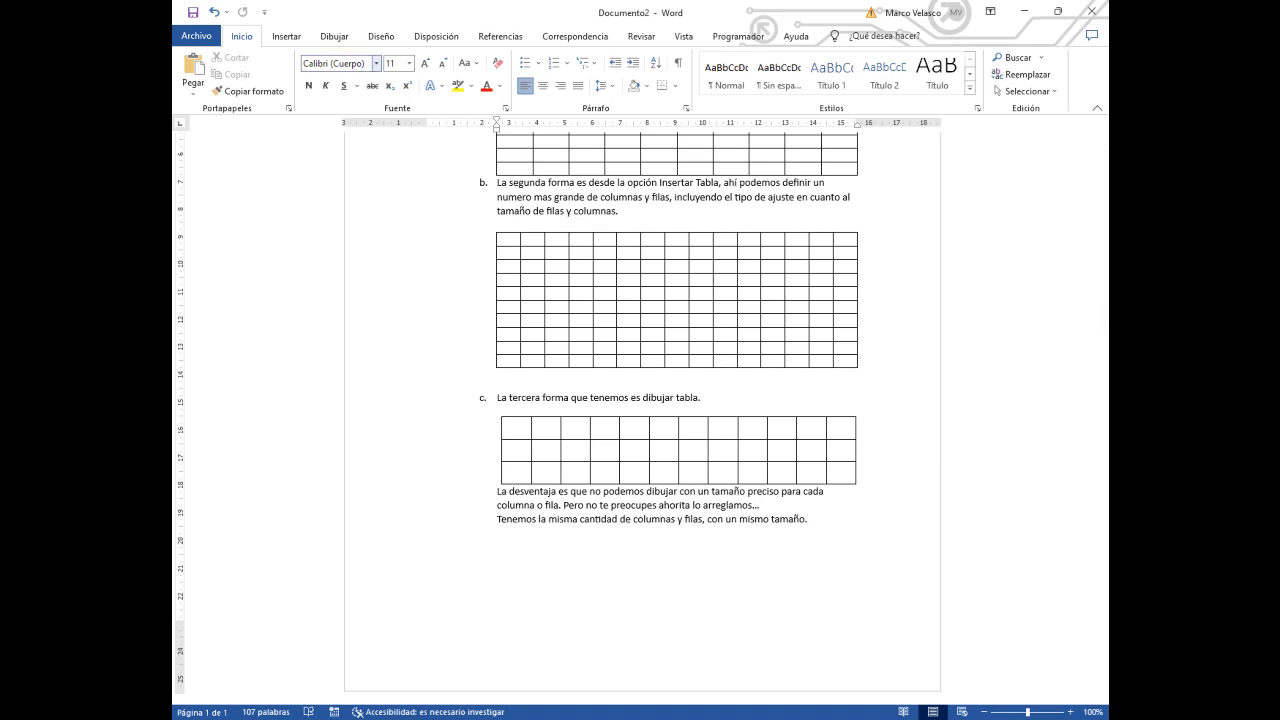
click(286, 36)
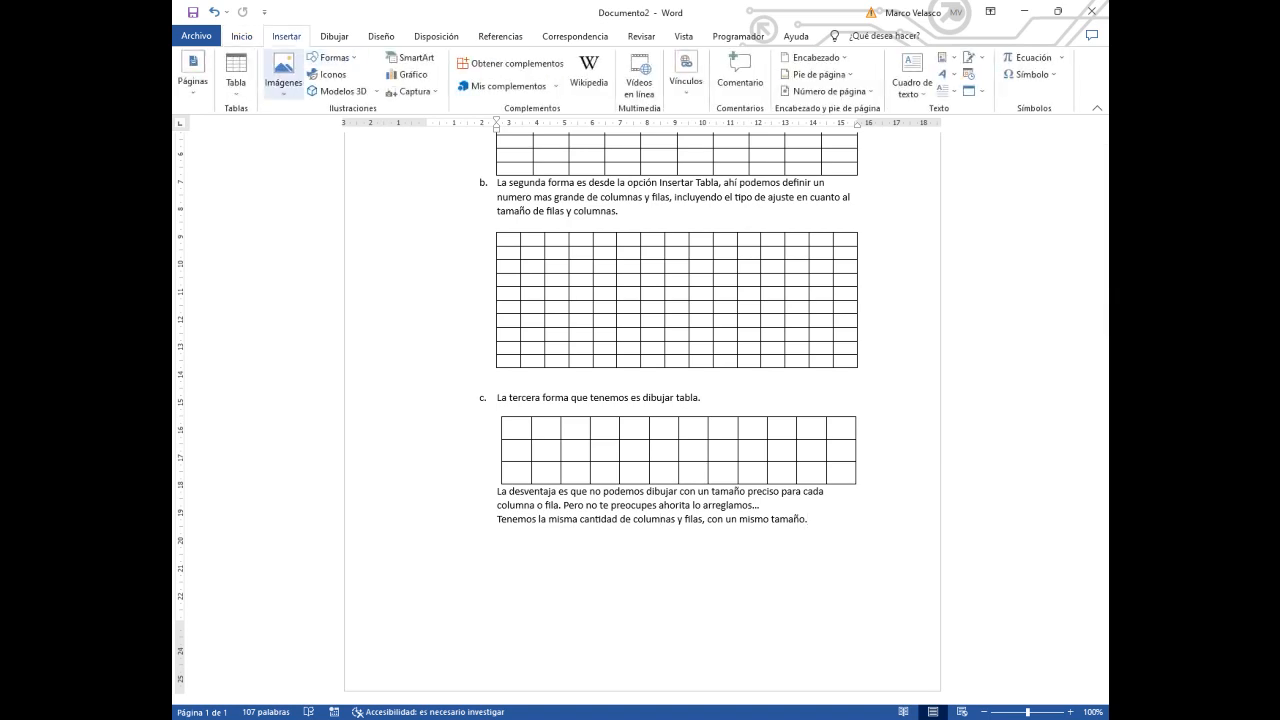
click(436, 36)
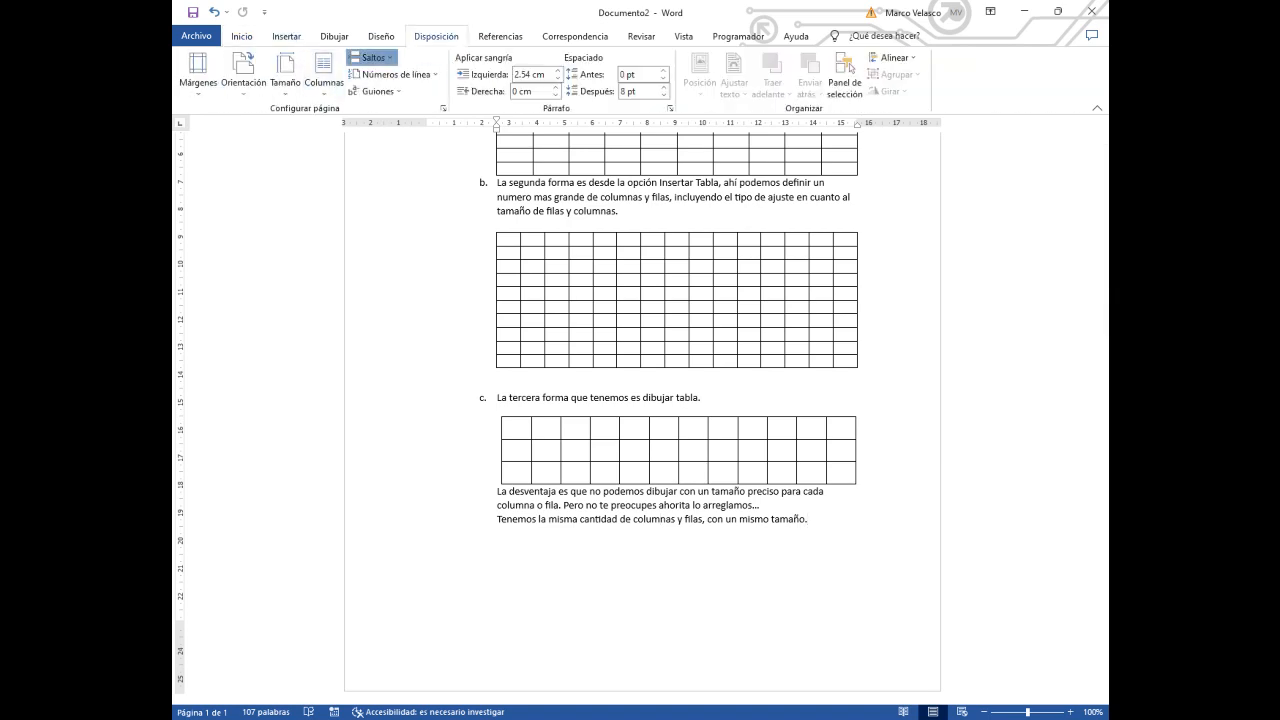
click(372, 57)
click(430, 254)
scroll(640, 400, down, 6)
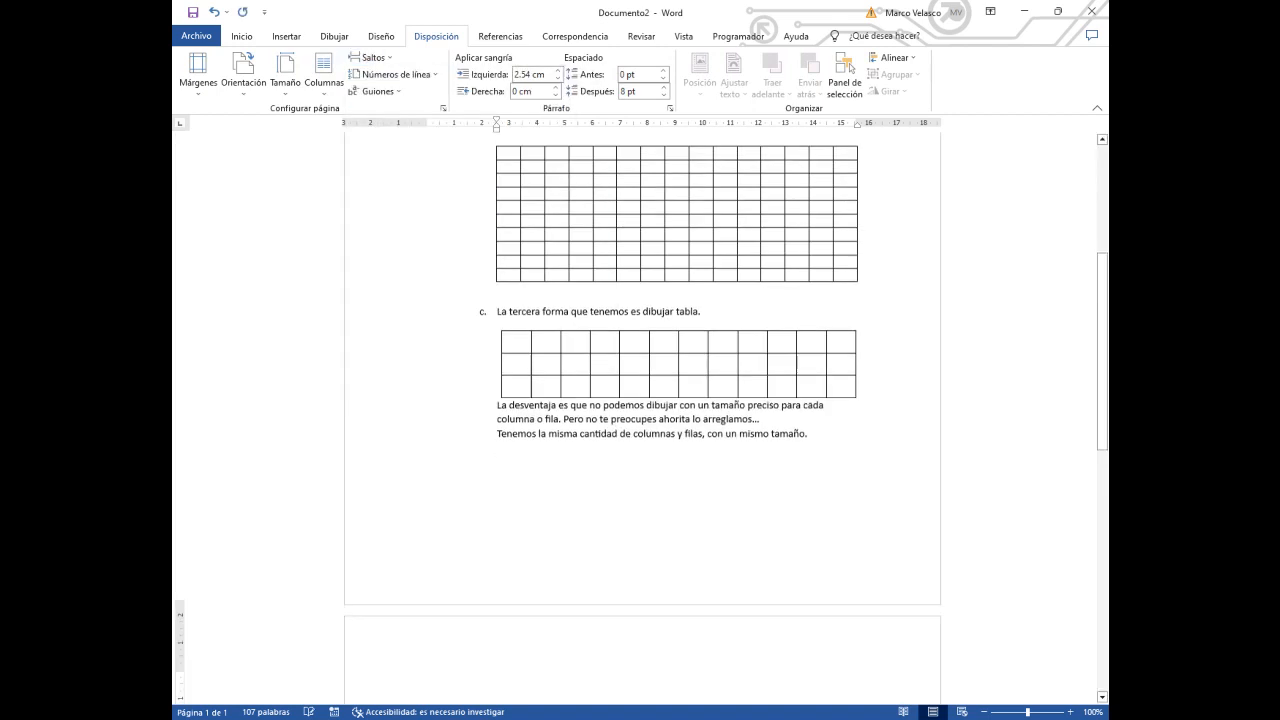
Write two centred lines on the new page: "YA QUE SABEMOS COMO INSERTAR TABLAS" and "VAMOS A LO SIGUIENTE...".
click(431, 394)
text(YA QUE SABEMOS)
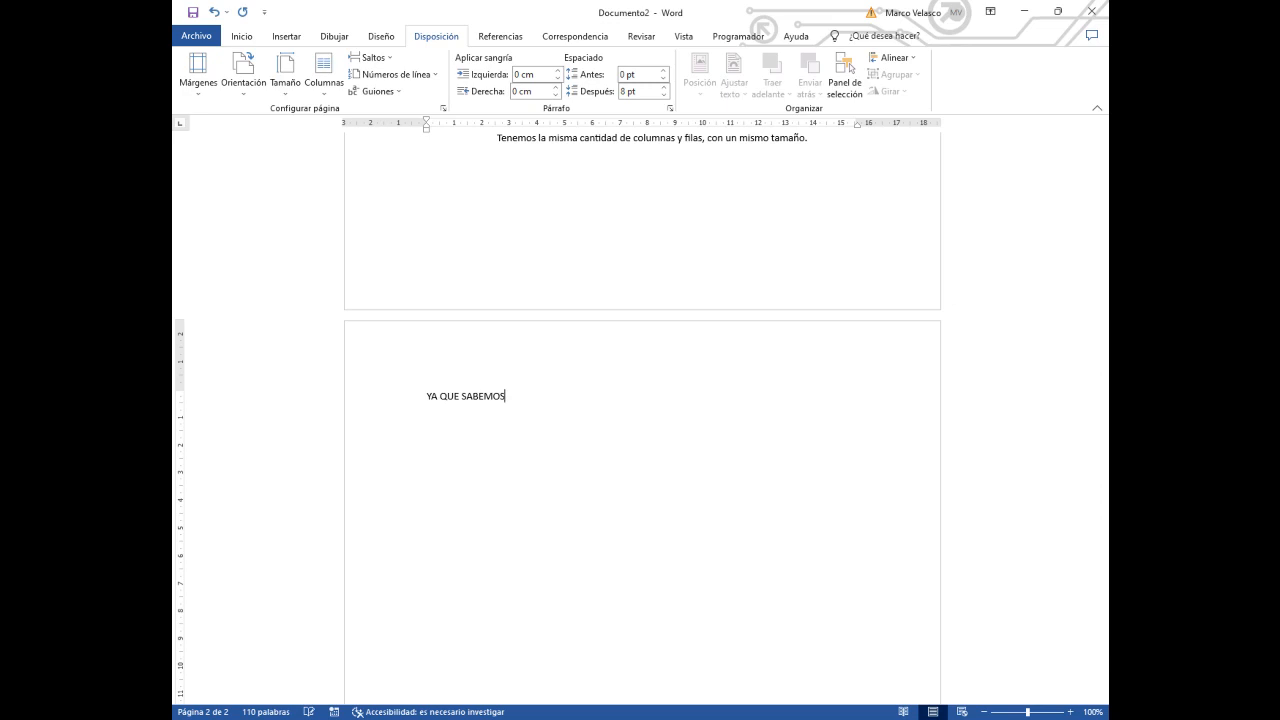
text( COMO INSERTAR TABLAS)
key(ctrl+t)
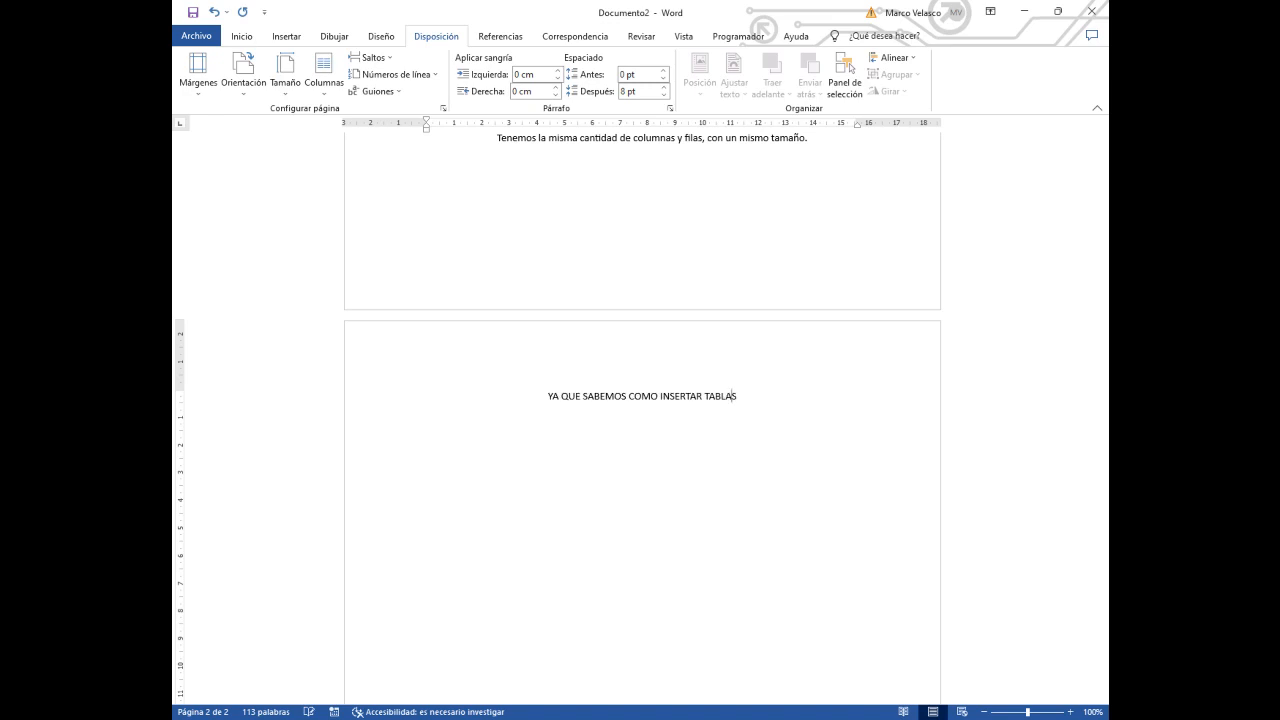
text(VAMOS A LOS)
key(BackSpace)
key(BackSpace)
text(SIGUIENTE...)
scroll(642, 420, down, 4)
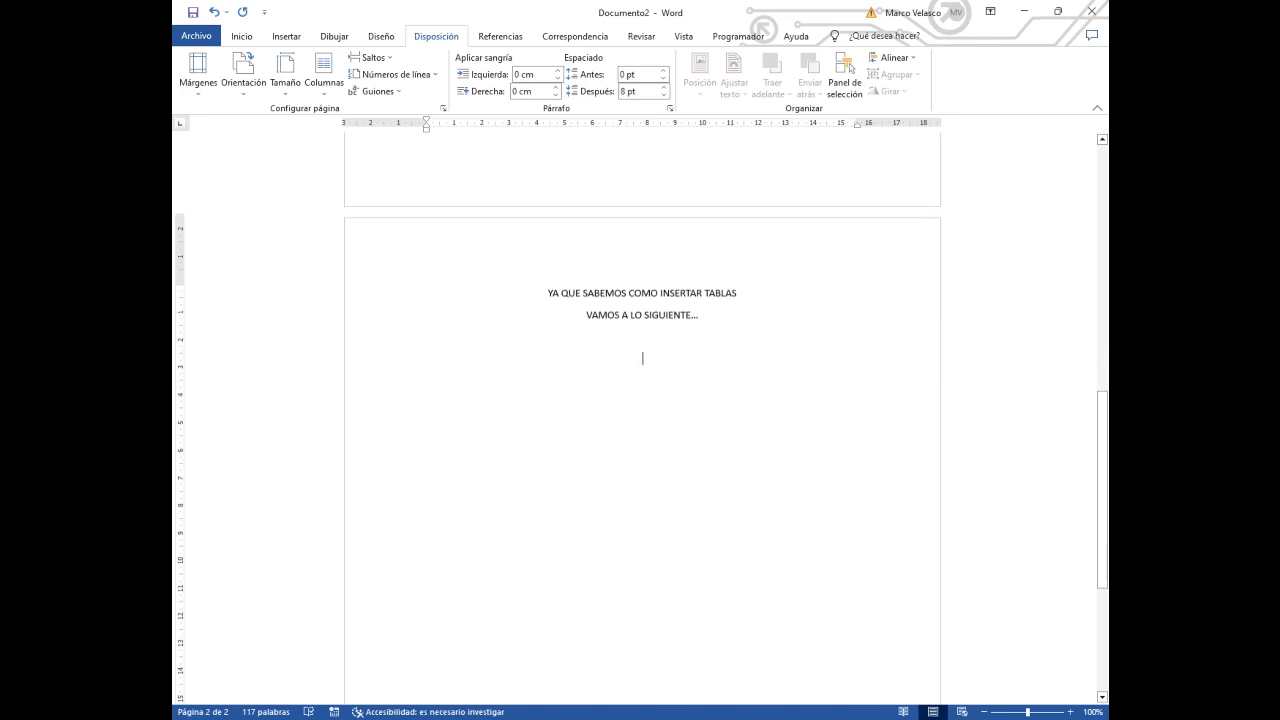
Add the centred heading "TIPOS DE TABLAS" with left-aligned lines "REGULARES" and "IRREGULARES" beneath it, followed by blank space.
text(TIPOS D)
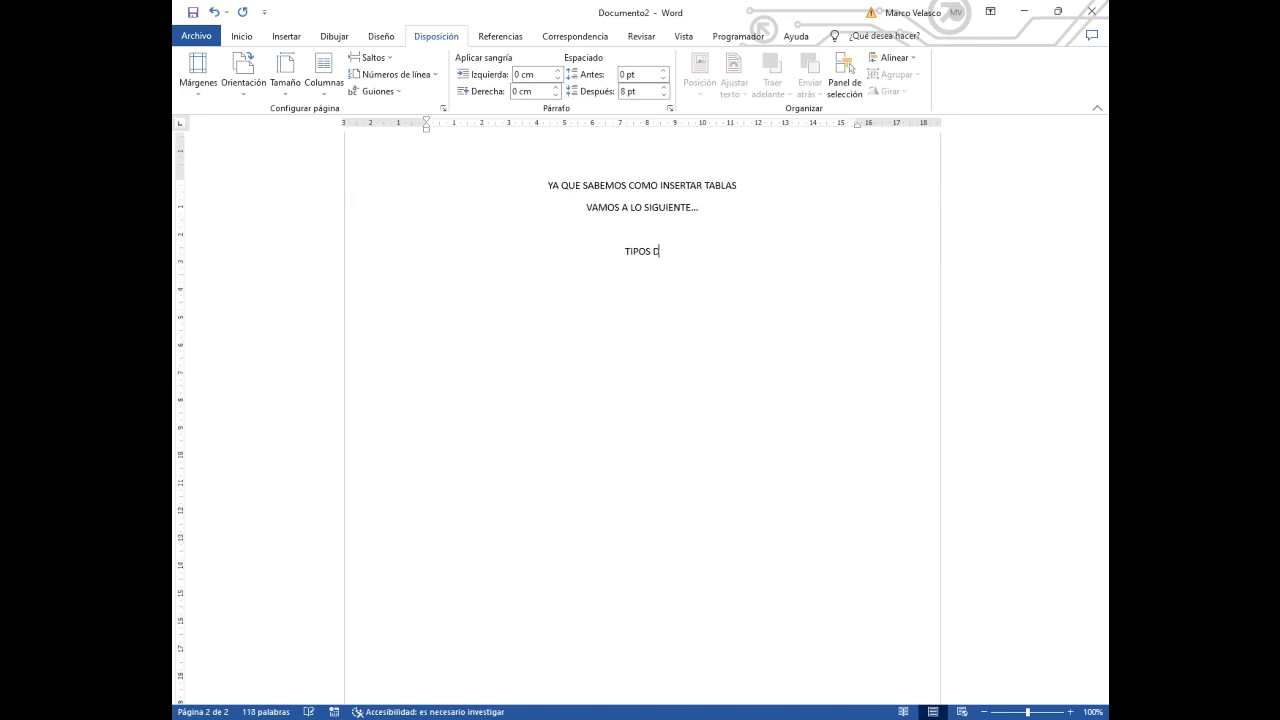
text(E TABLAS)
key(Return)
text(REGULARES IRREGULARES)
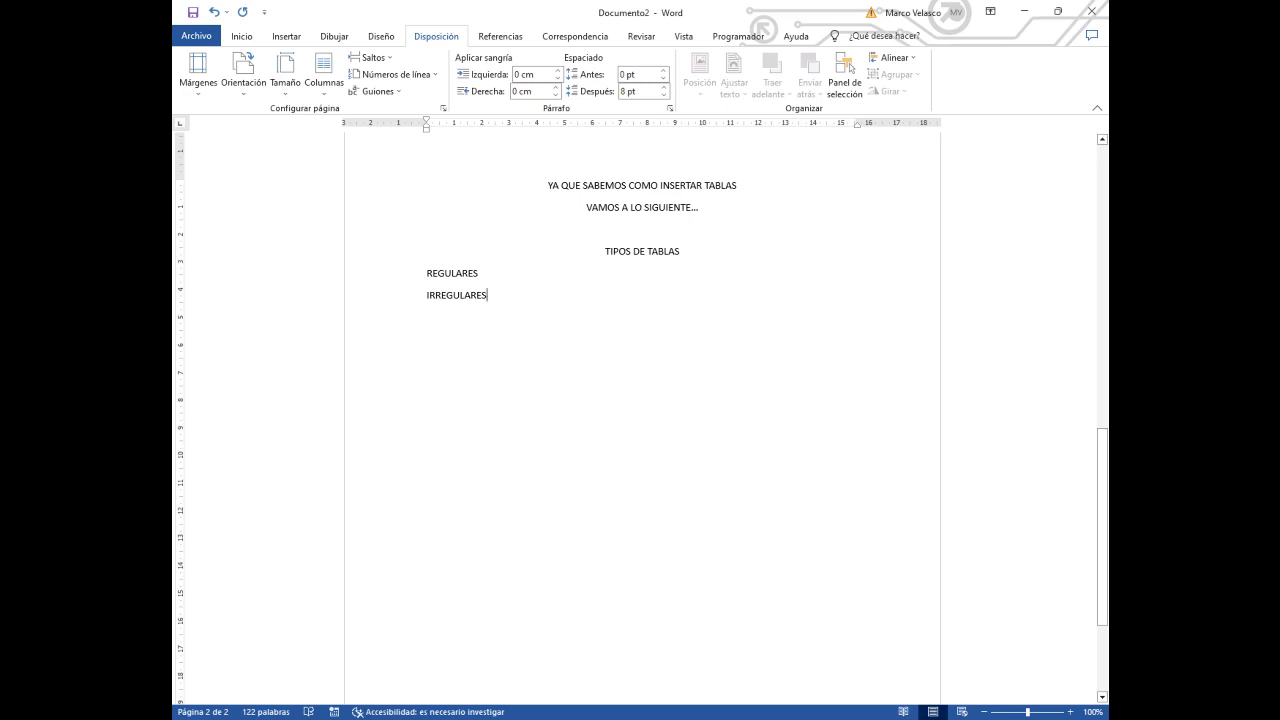
key(Return)
key(Return)
key(Return)
key(Return)
key(Return)
key(ctrl+z)
Lay out the REGULARES and IRREGULARES lines in two columns with a line between, and centre both.
drag(427, 274, 492, 297)
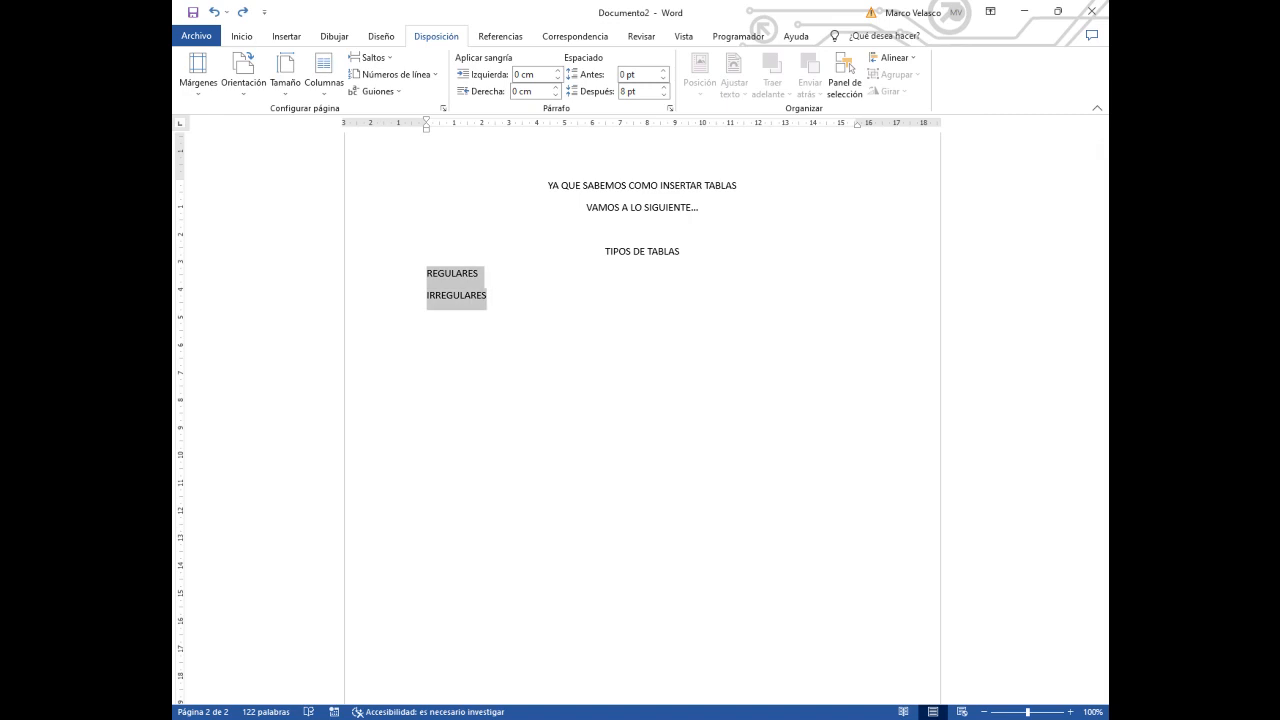
click(323, 72)
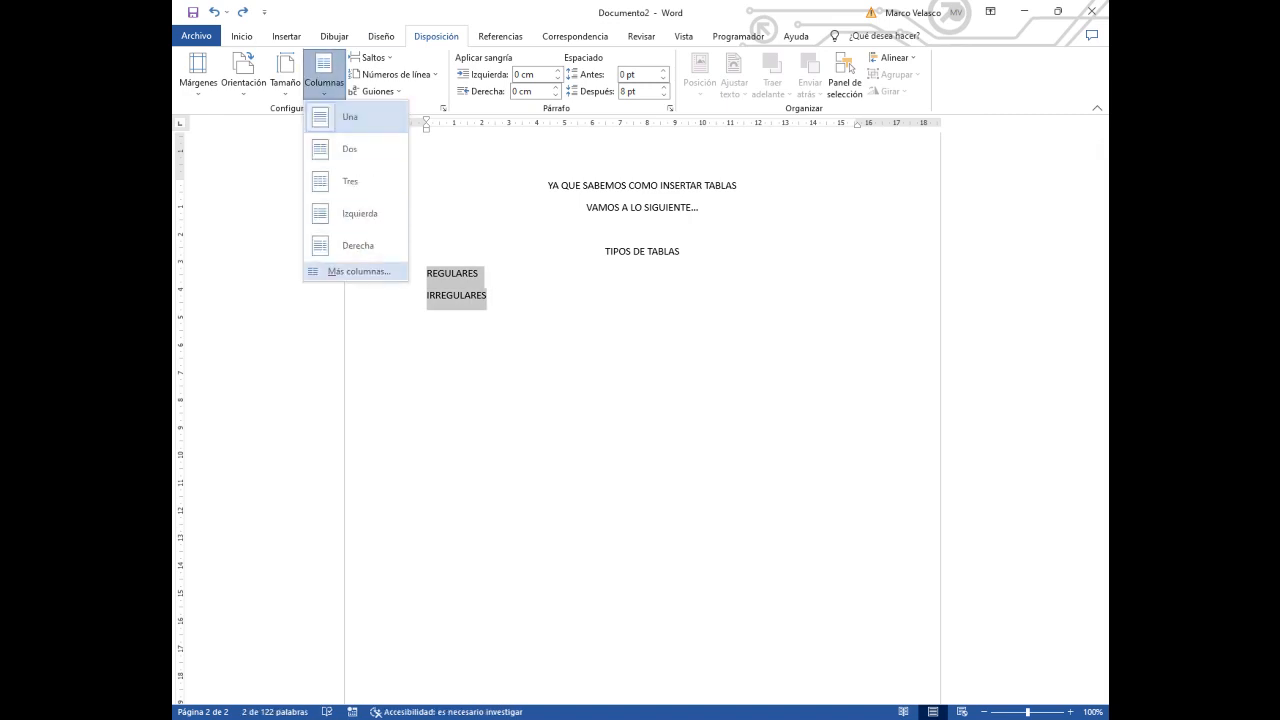
click(358, 270)
click(584, 278)
click(694, 317)
click(694, 463)
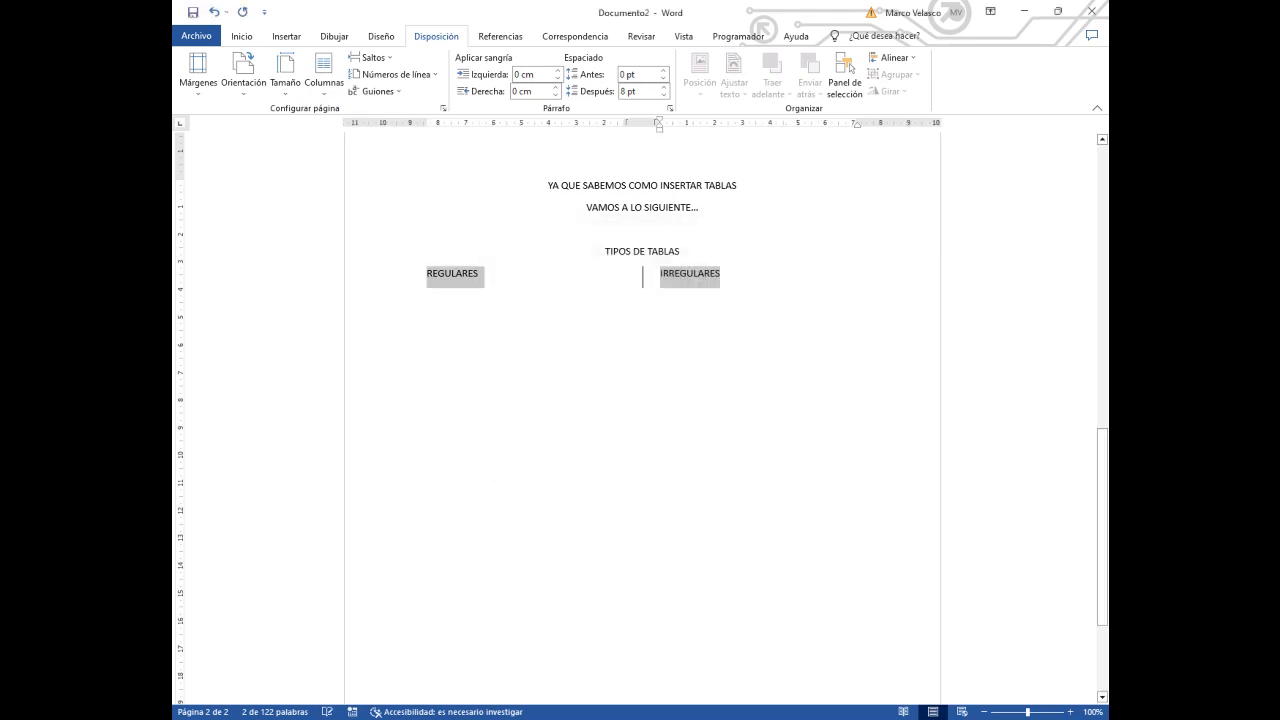
key(ctrl+t)
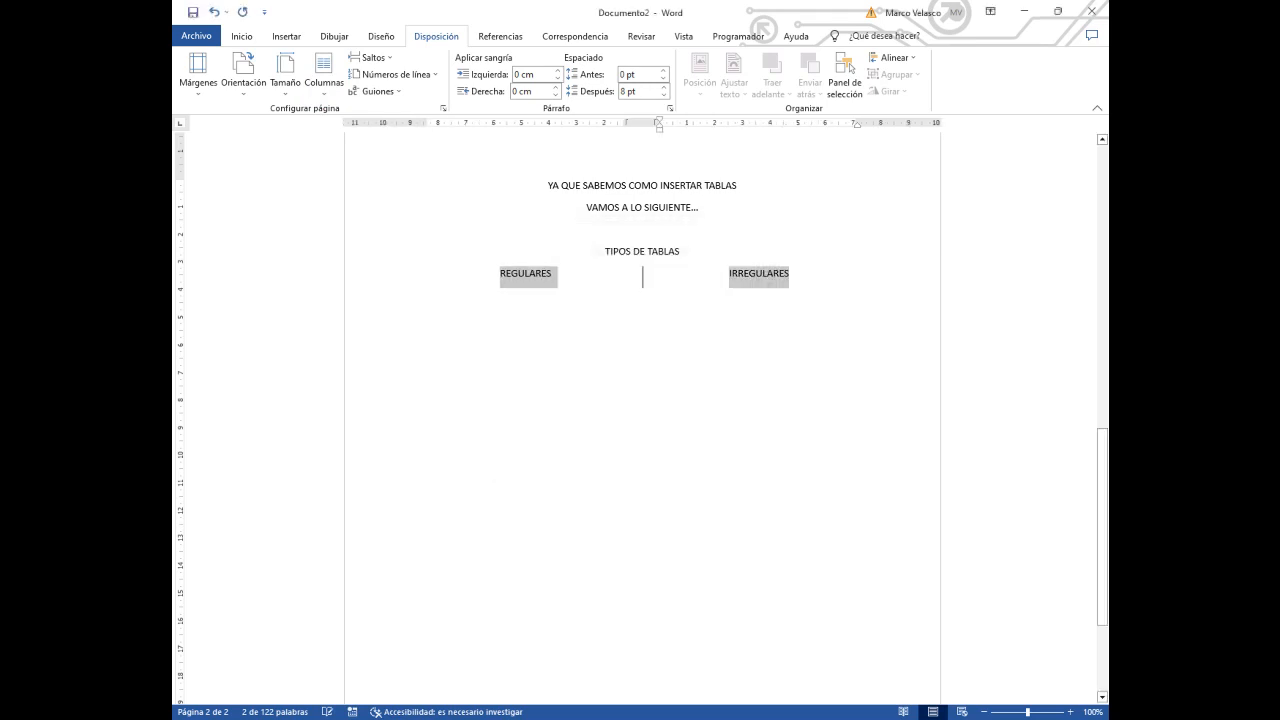
click(427, 295)
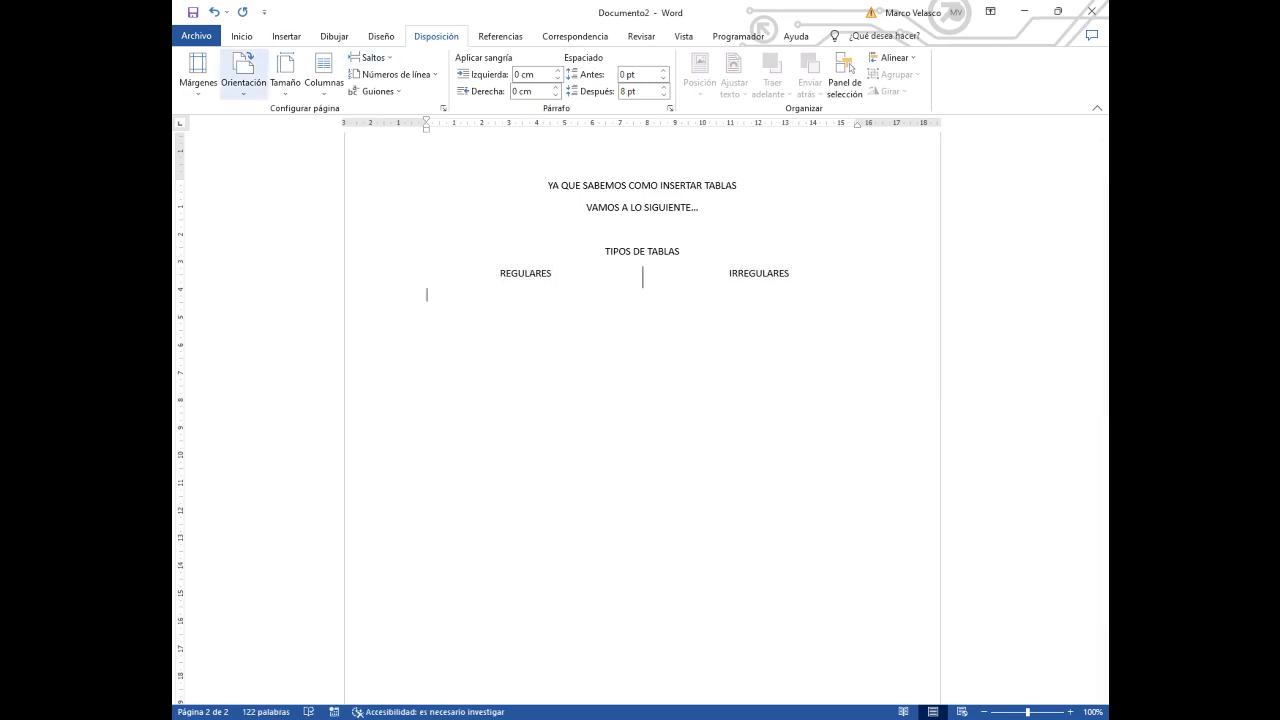
click(286, 36)
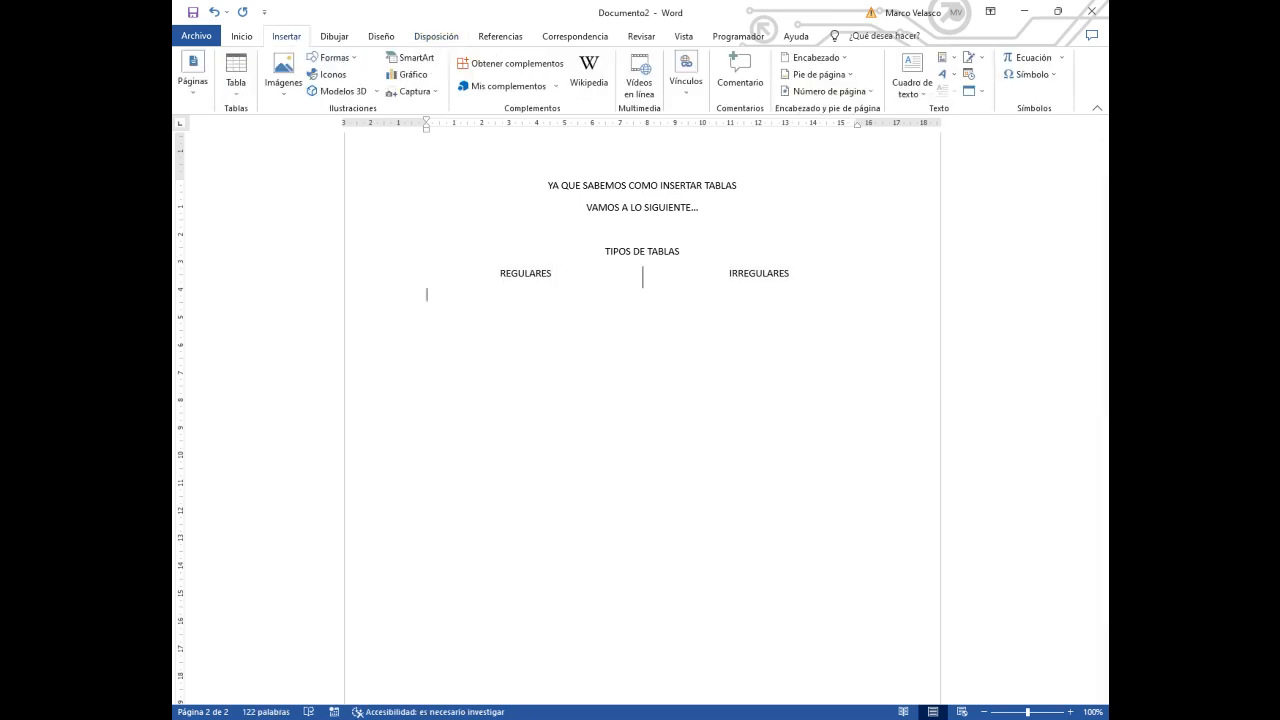
click(236, 78)
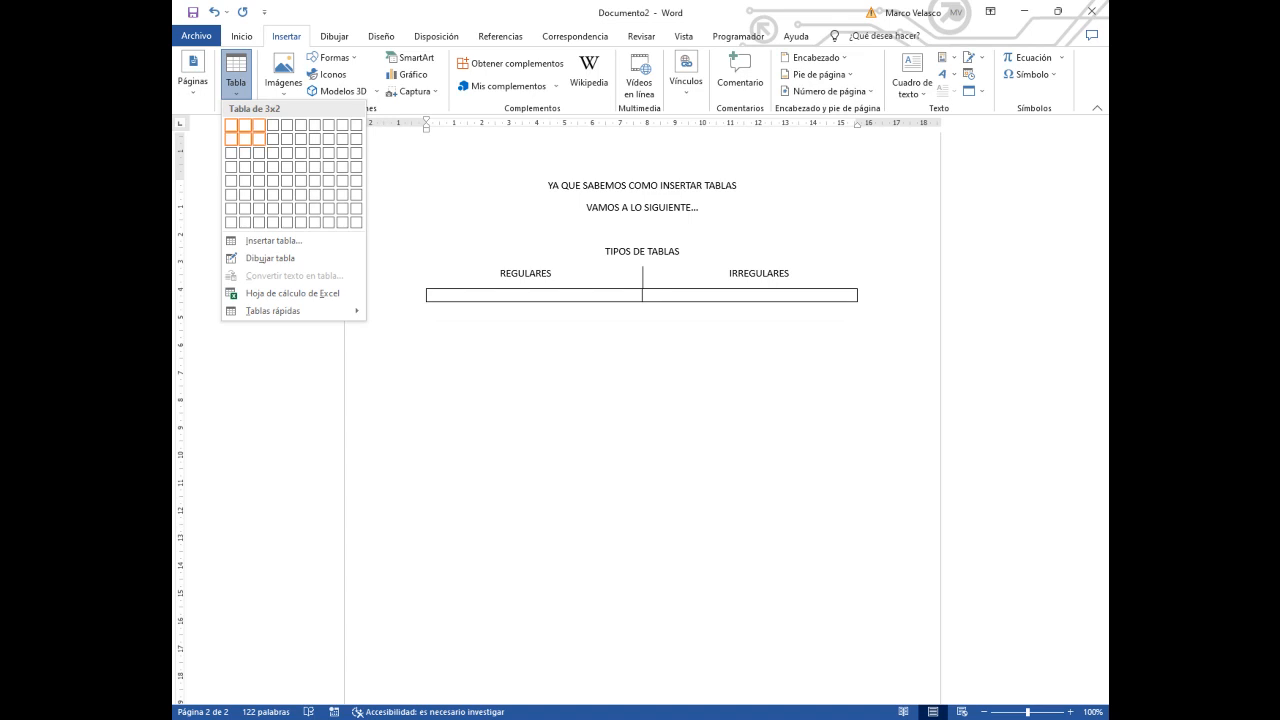
key(Escape)
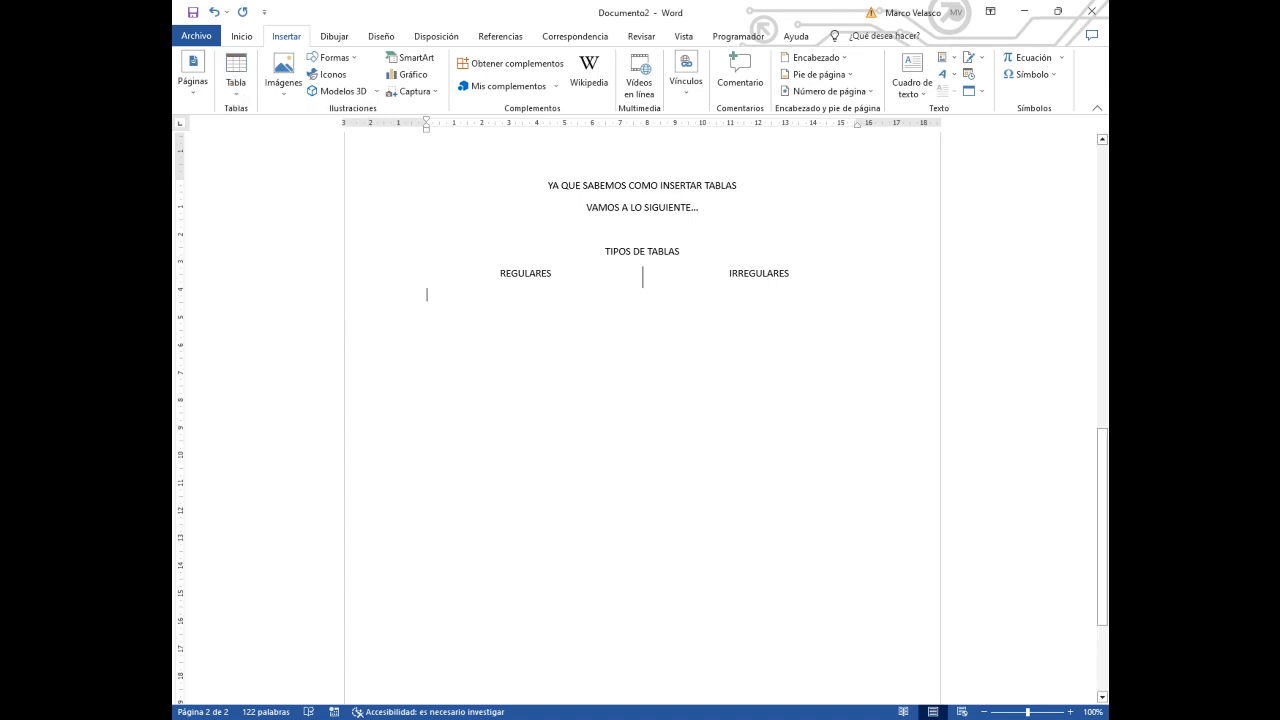
Lengthen the two-column section by adding blank lines in the IRREGULARES part.
click(730, 273)
key(Return)
key(Return)
key(Return)
key(Return)
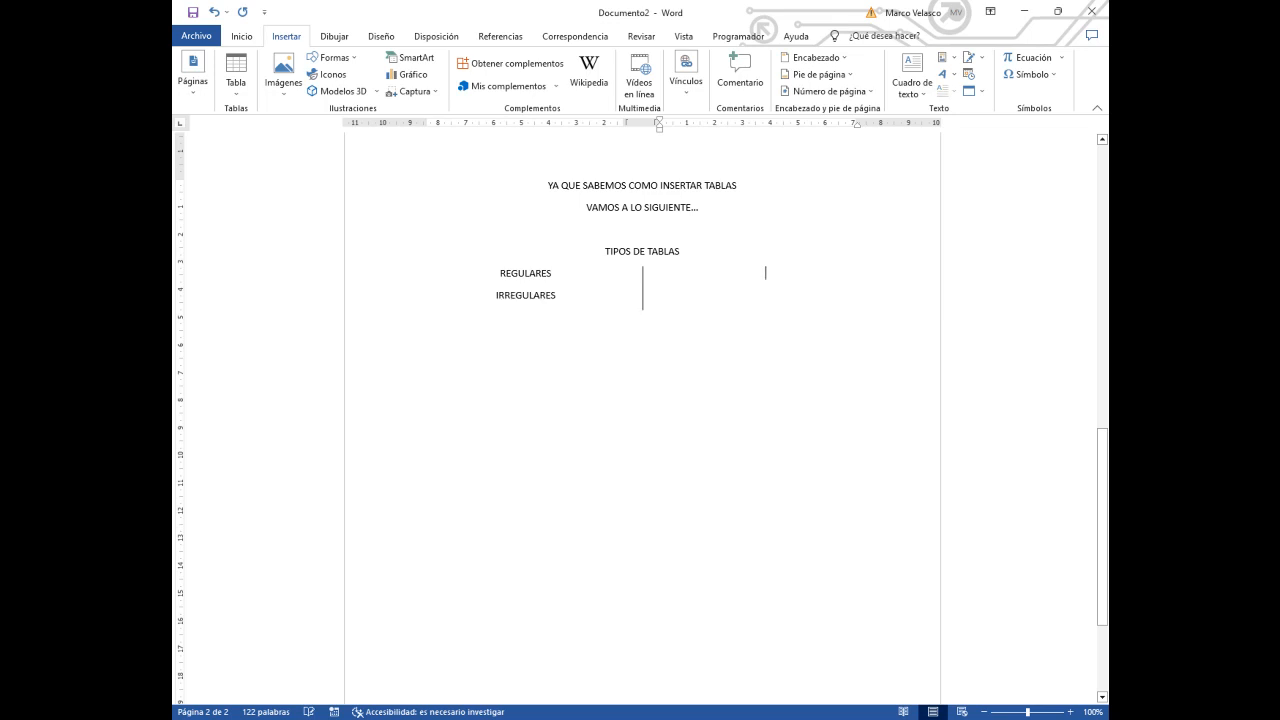
key(Return)
key(Return)
key(Return)
Insert a column break before IRREGULARES so that it heads the second column.
click(496, 295)
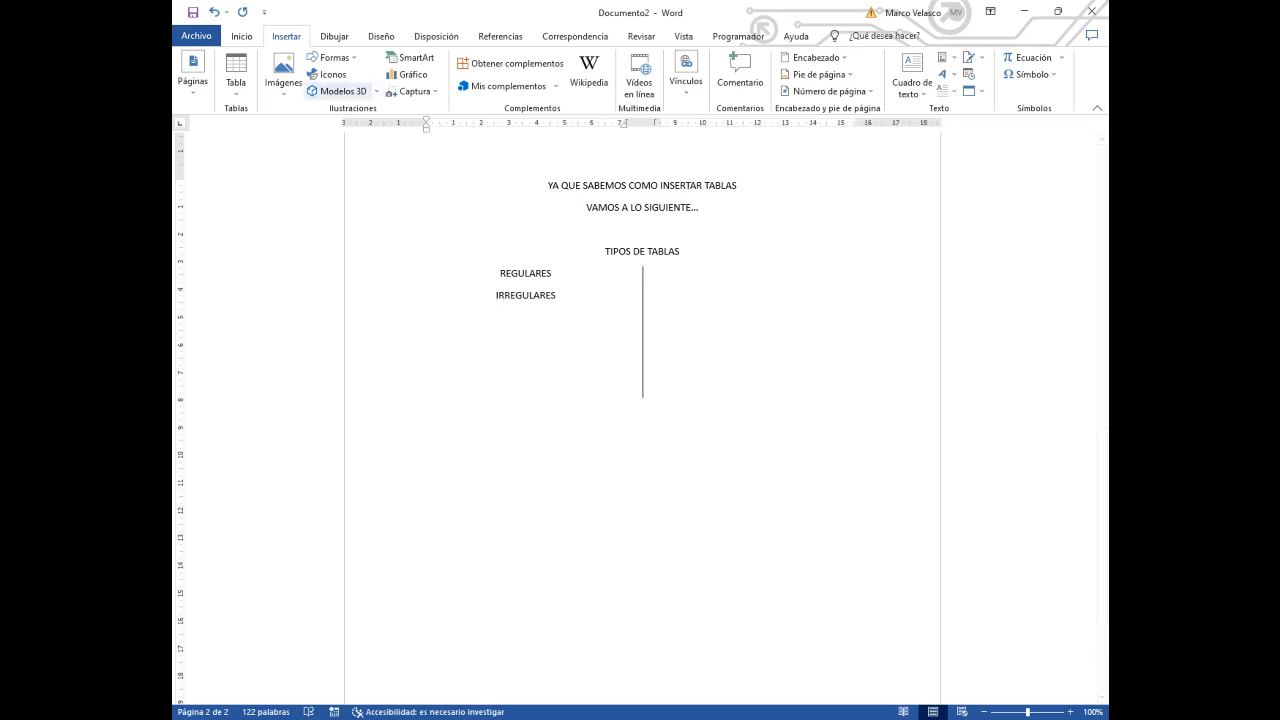
click(436, 36)
click(372, 57)
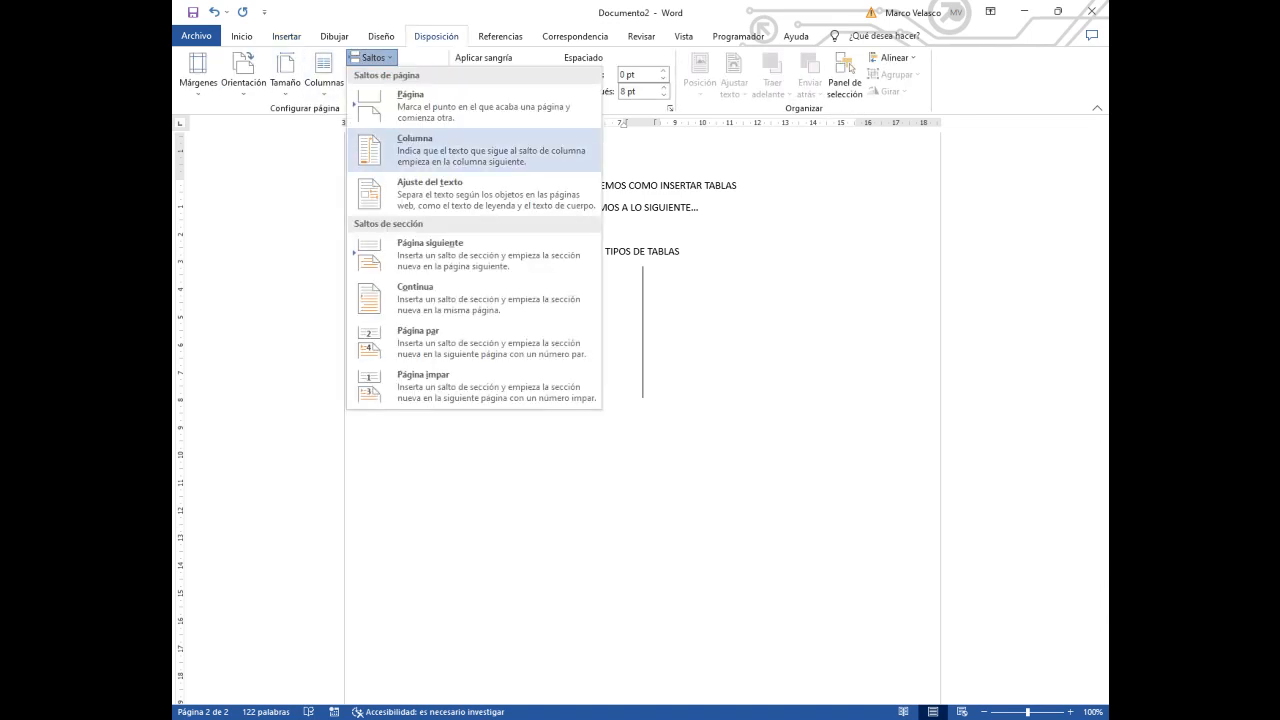
click(400, 143)
click(548, 281)
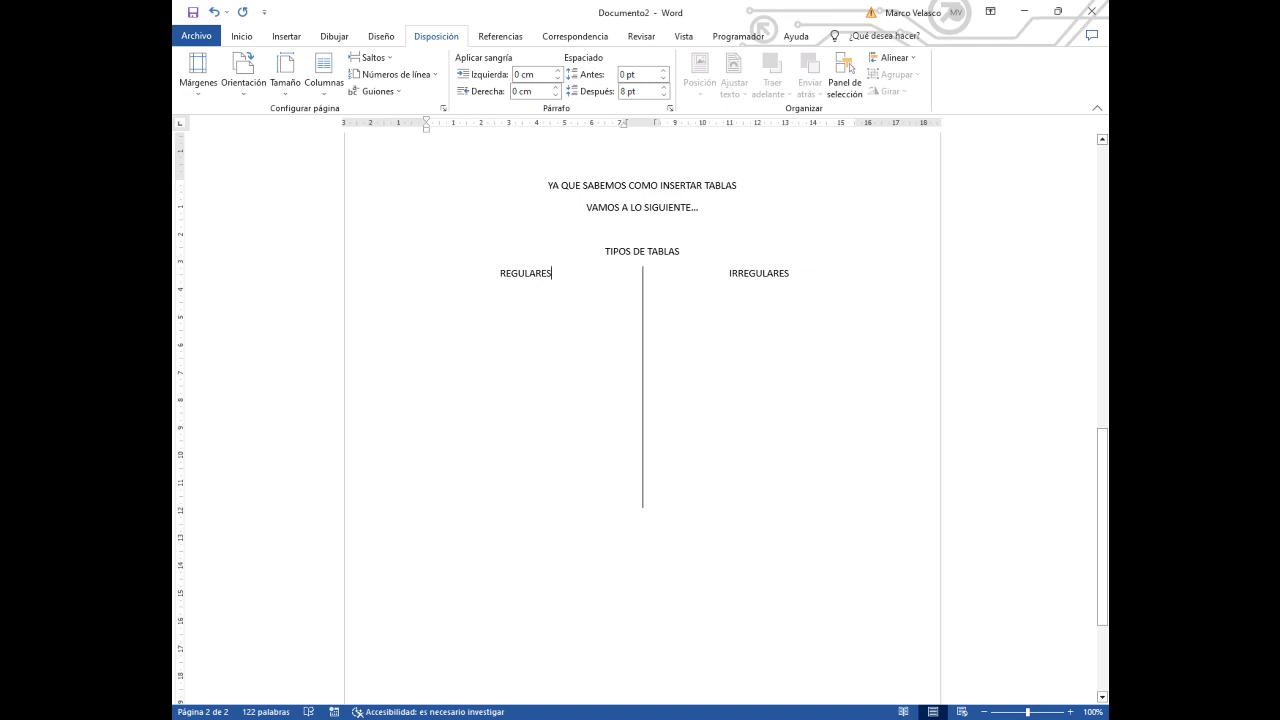
Insert a table of two columns and two rows under REGULARES.
click(427, 514)
click(552, 274)
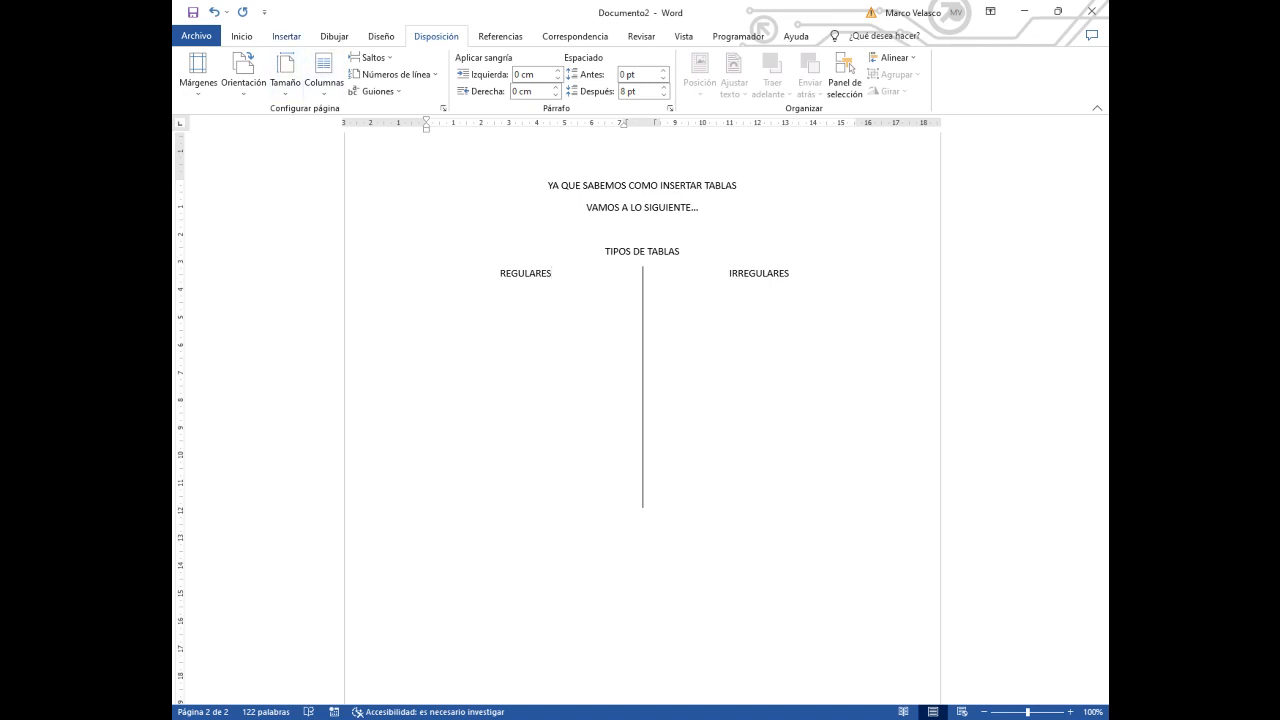
click(286, 36)
click(236, 75)
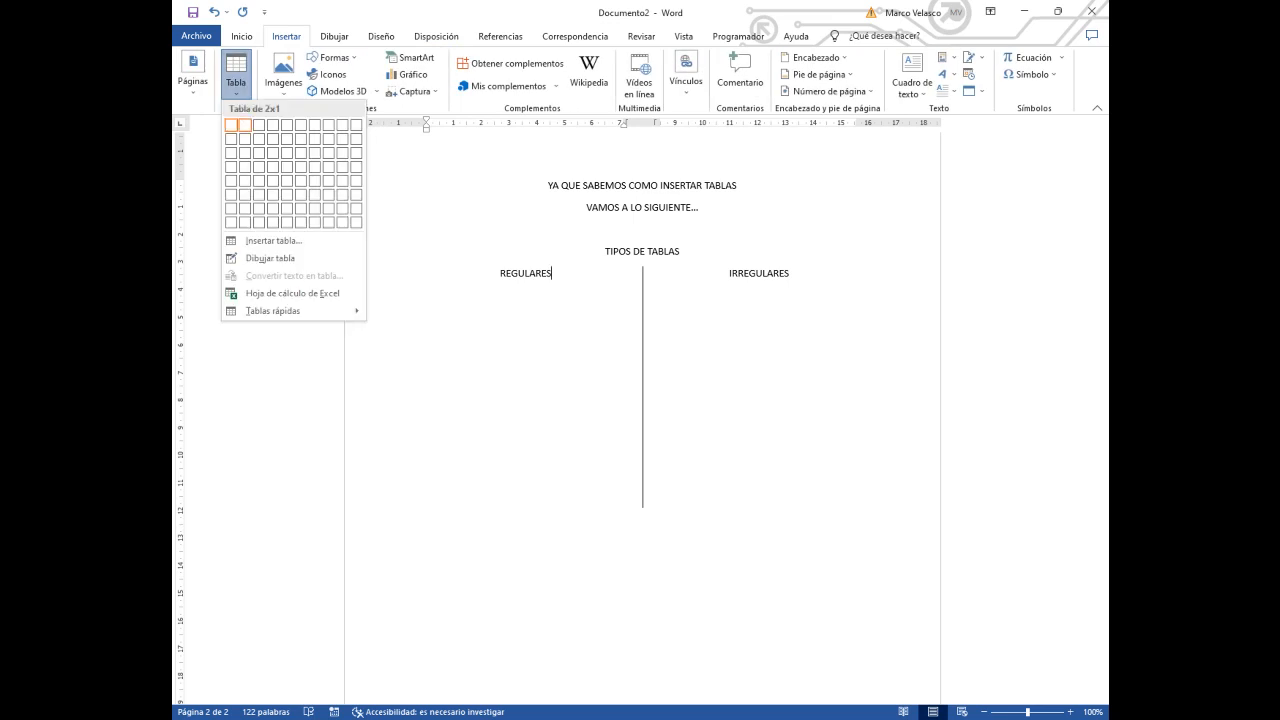
click(259, 139)
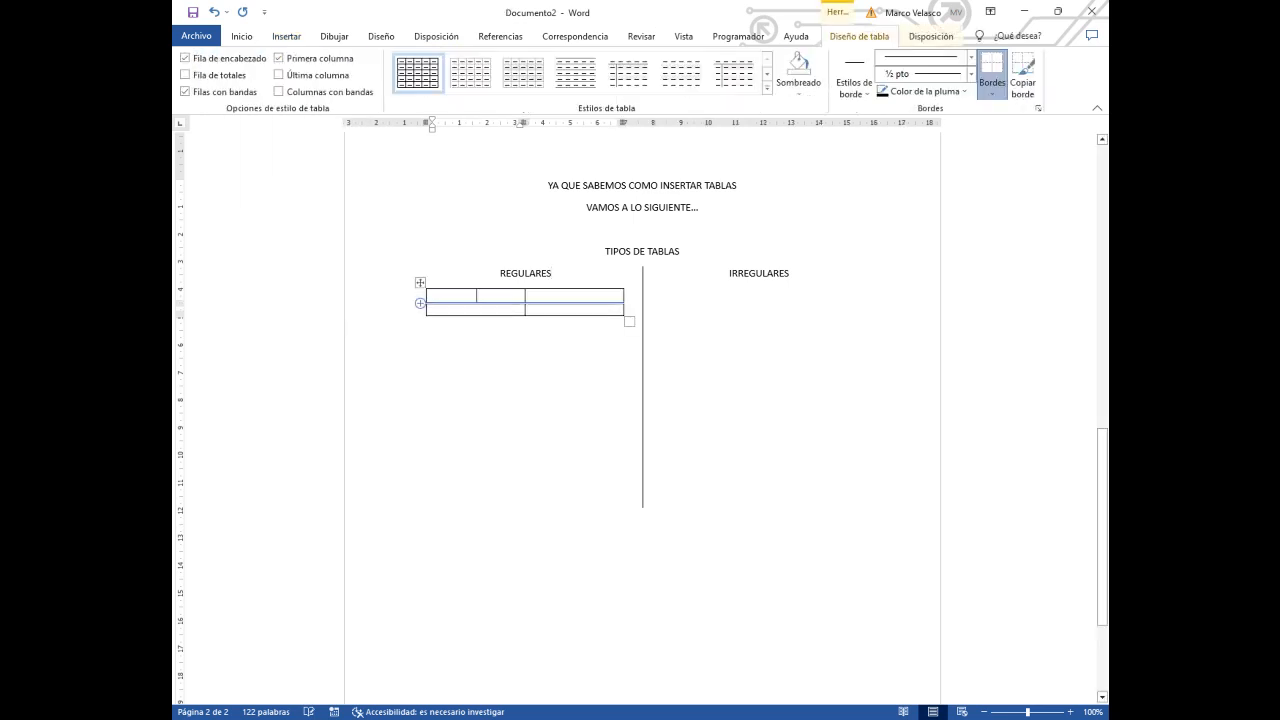
Add two more tables below the first under REGULARES: one 7 columns by 3 rows, one 10 columns by 5 rows.
click(286, 36)
click(236, 75)
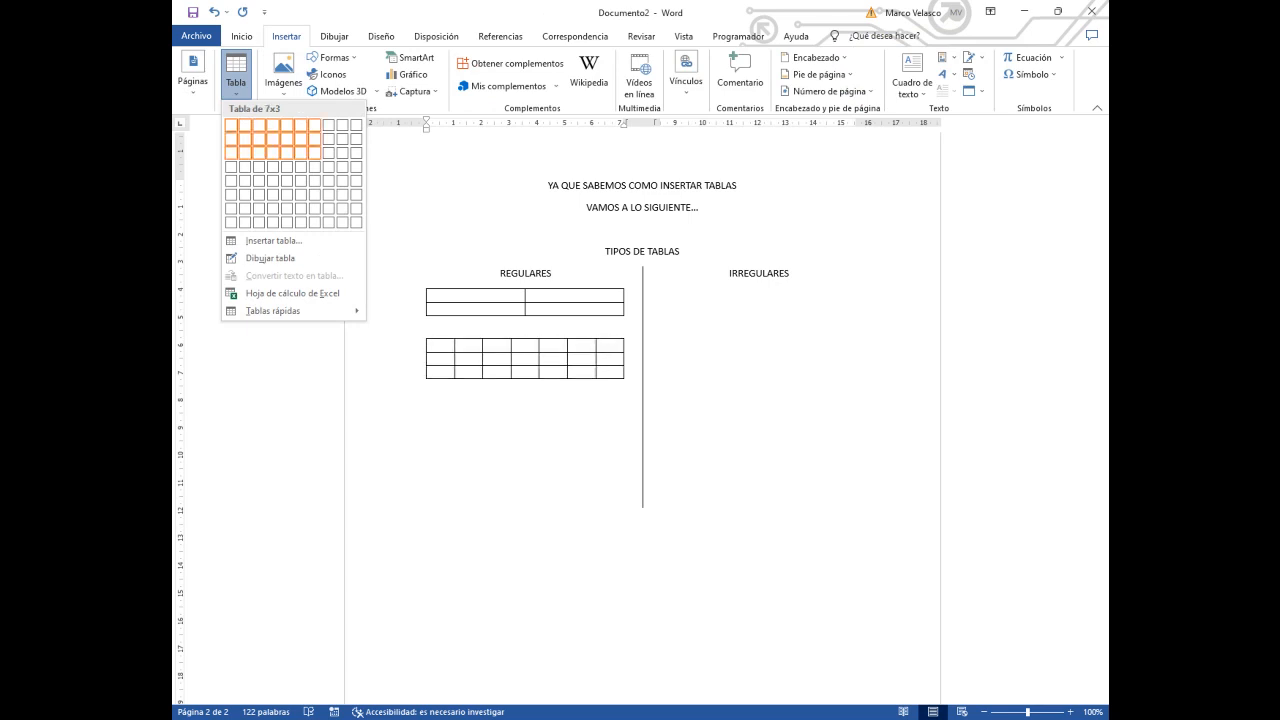
click(314, 152)
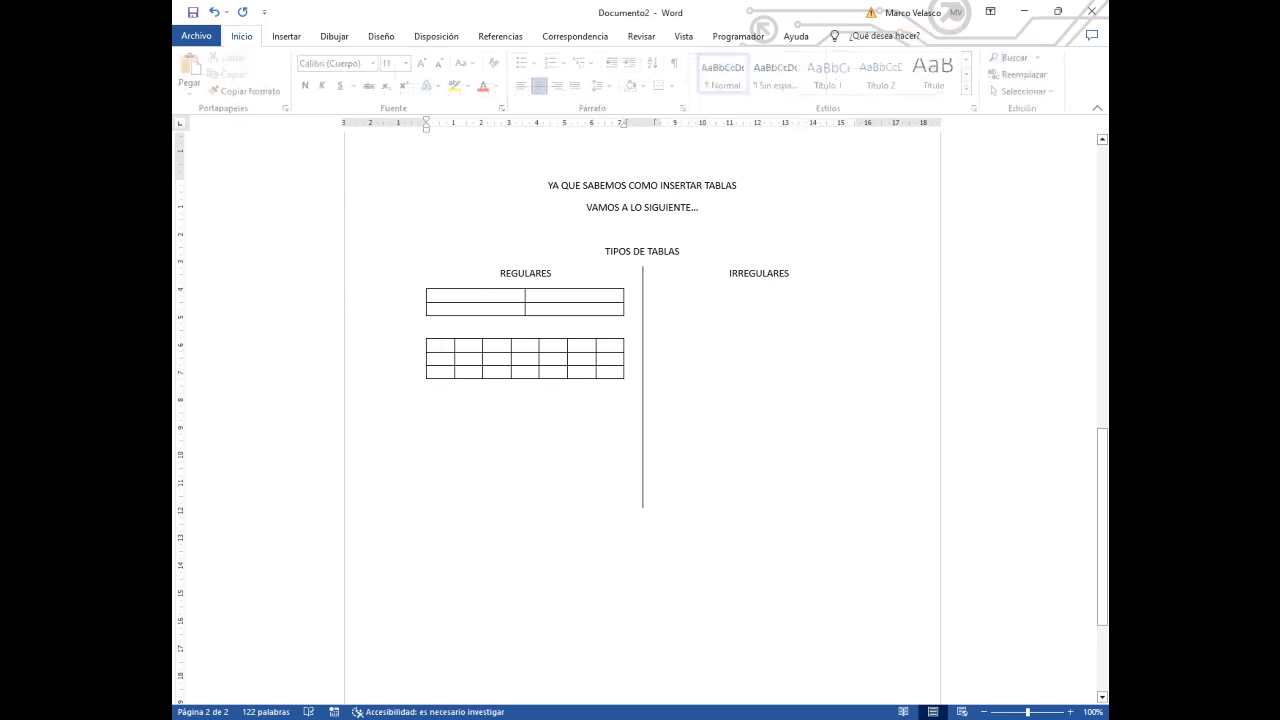
key(Return)
click(286, 36)
click(236, 80)
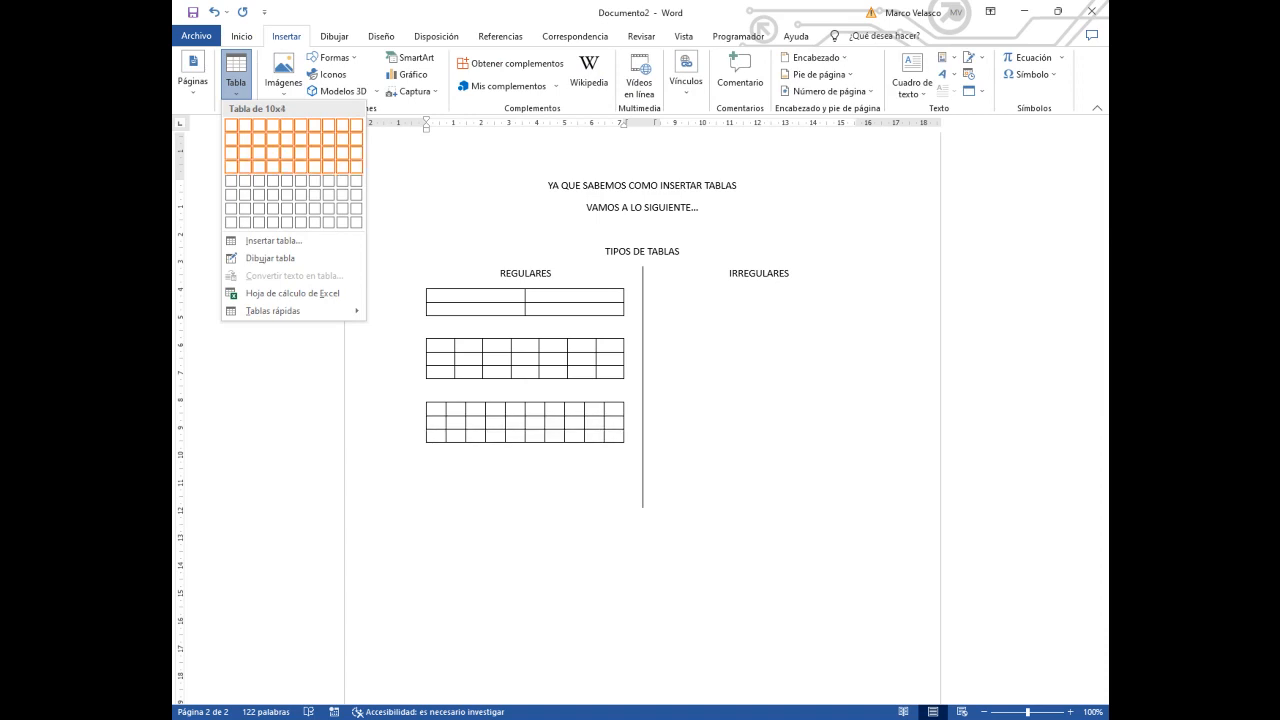
click(357, 181)
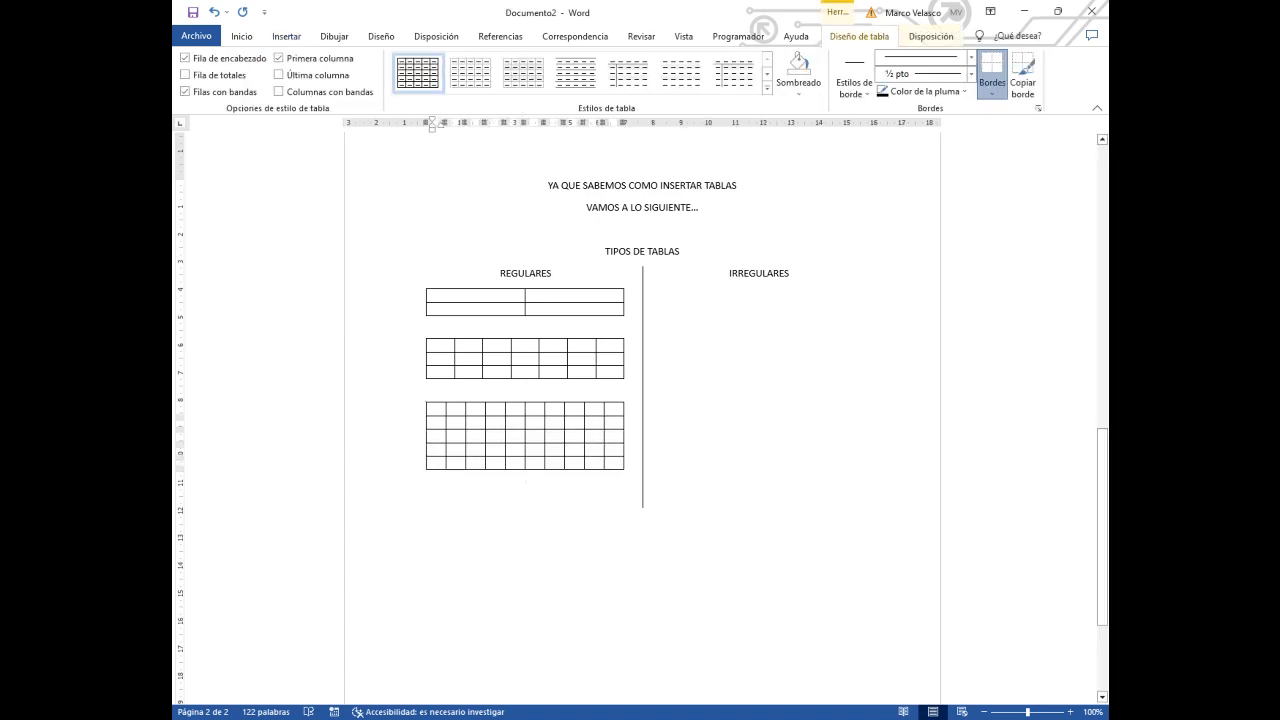
Write the note "No cambia la estructura externa ni por dentro..." beneath the third table under REGULARES.
click(526, 477)
text(asdas)
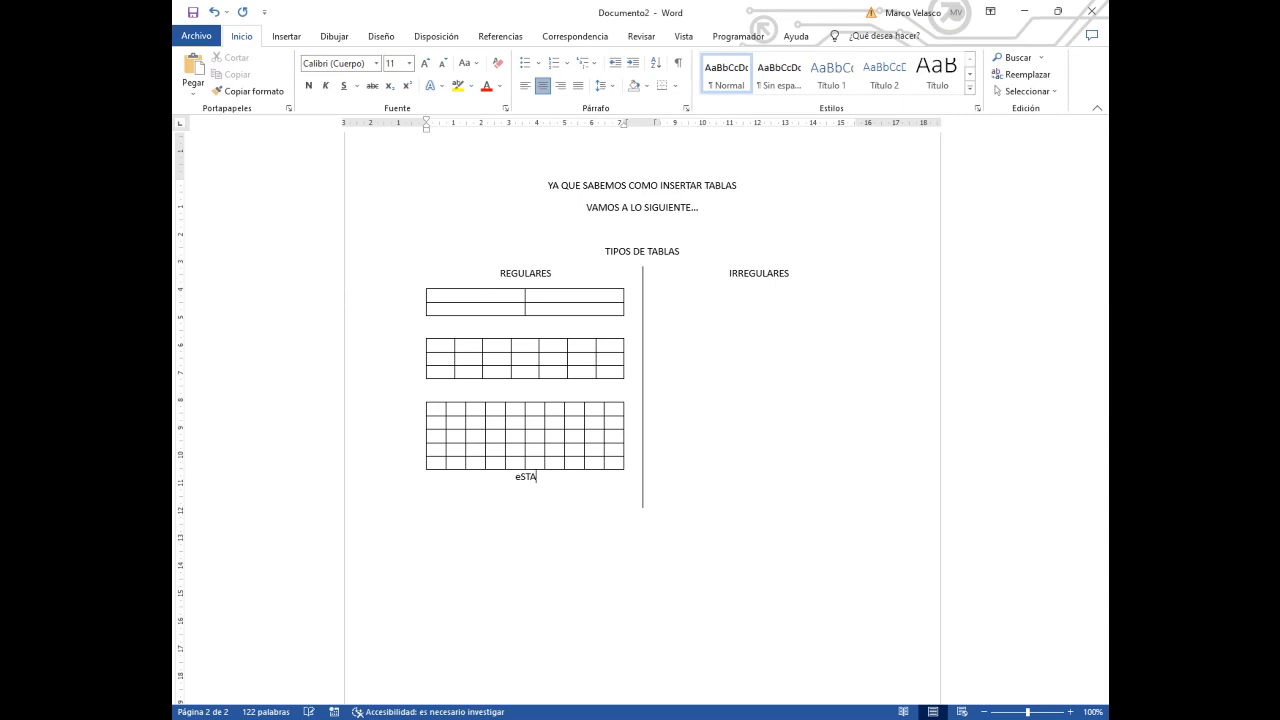
key(BackSpace)
key(BackSpace)
key(BackSpace)
key(BackSpace)
key(BackSpace)
text(No cambia)
text( suap)
key(BackSpace)
key(BackSpace)
key(BackSpace)
key(BackSpace)
text(la est)
text(ructura)
text( ni)
key(BackSpace)
key(BackSpace)
text(extenar)
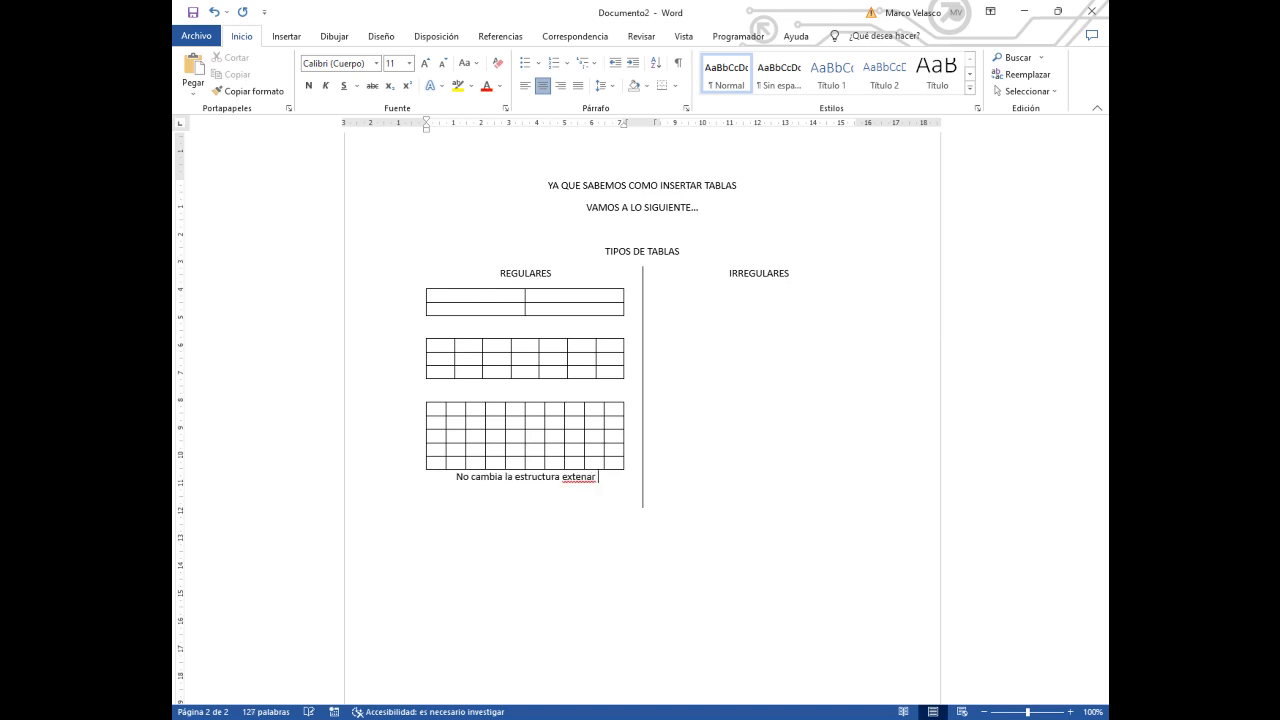
key(BackSpace)
key(BackSpace)
key(BackSpace)
text(rna ni)
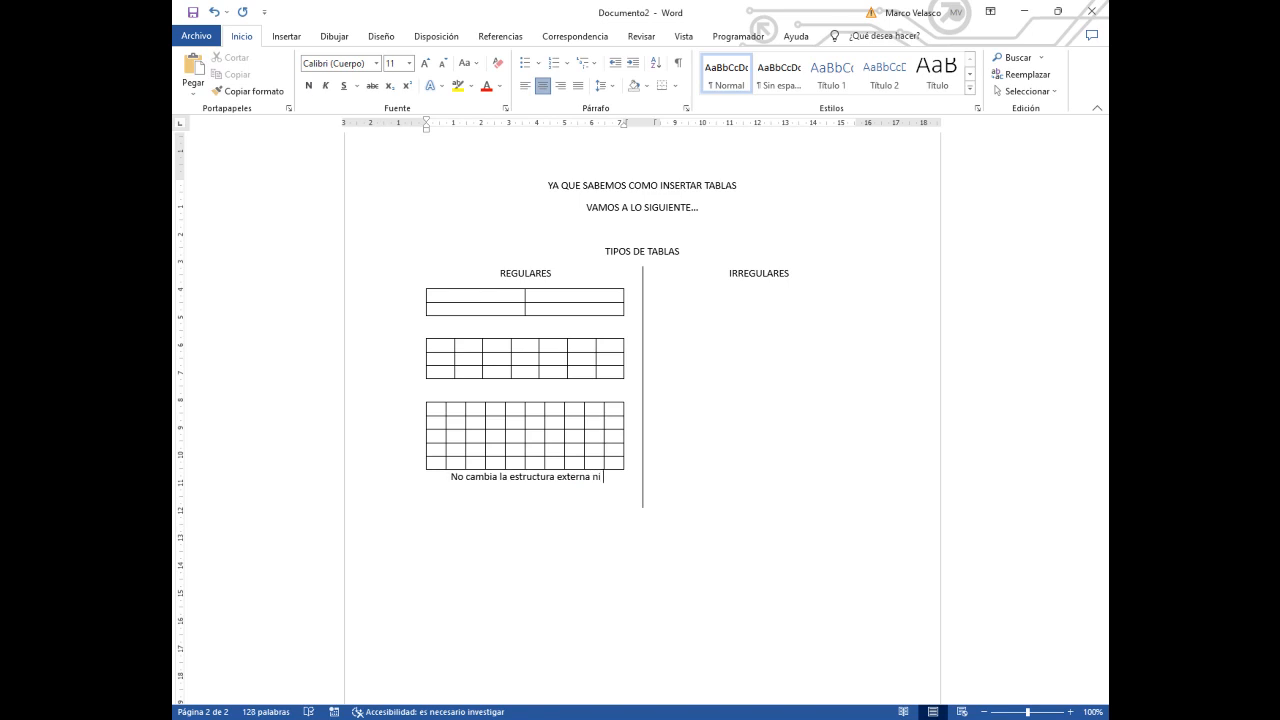
text( por dentro...)
Insert two tables under IRREGULARES: one 4 columns by 3 rows and, below it, one 10 columns by 4 rows.
click(762, 273)
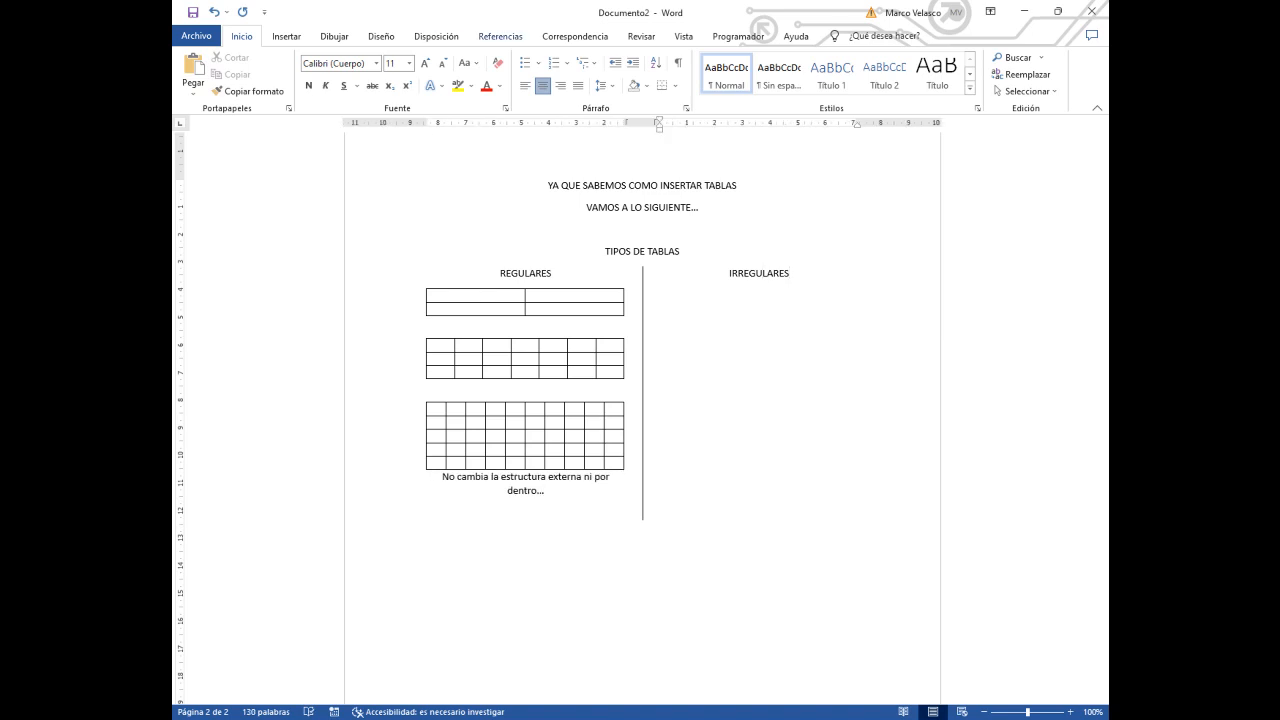
click(286, 36)
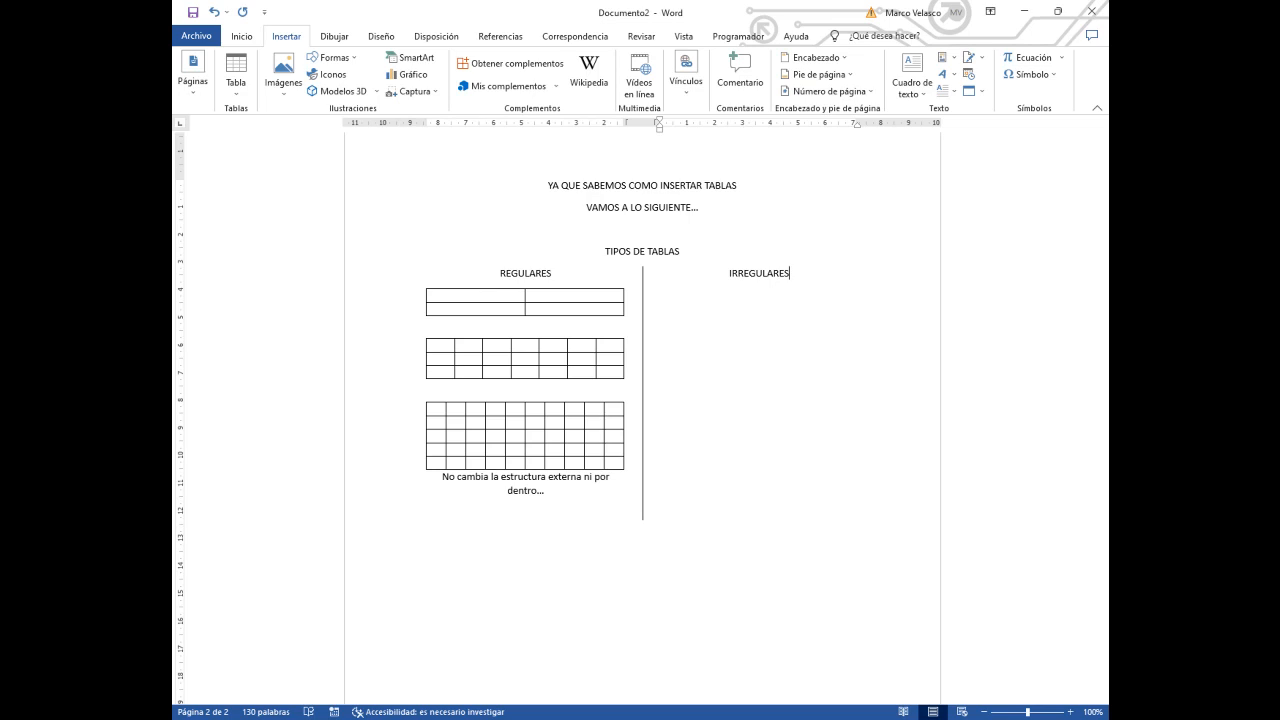
click(236, 80)
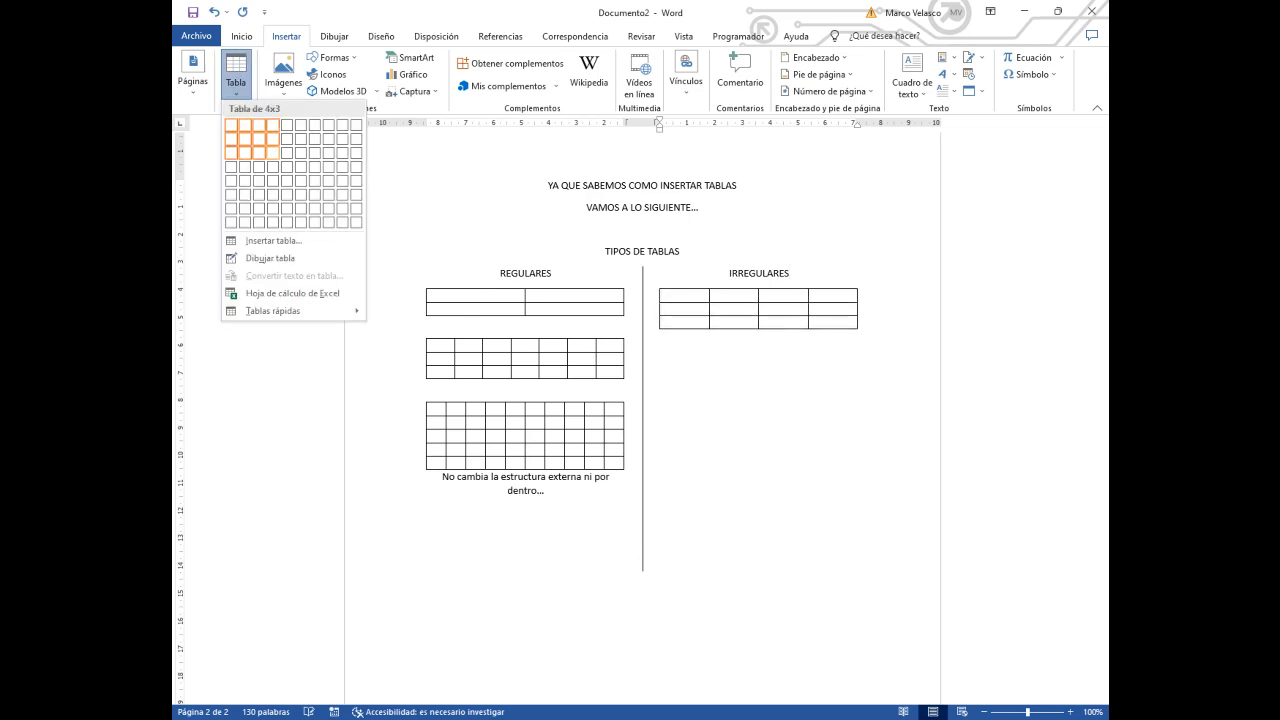
click(273, 153)
click(759, 358)
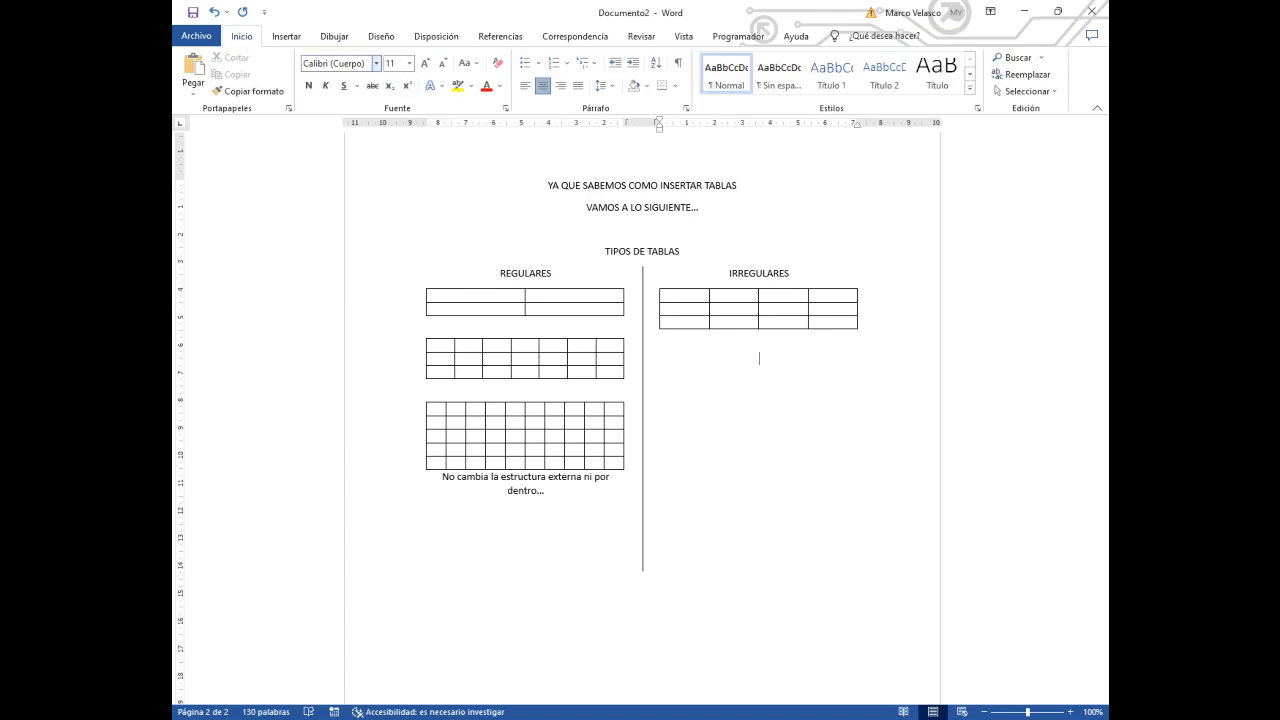
click(286, 36)
click(236, 80)
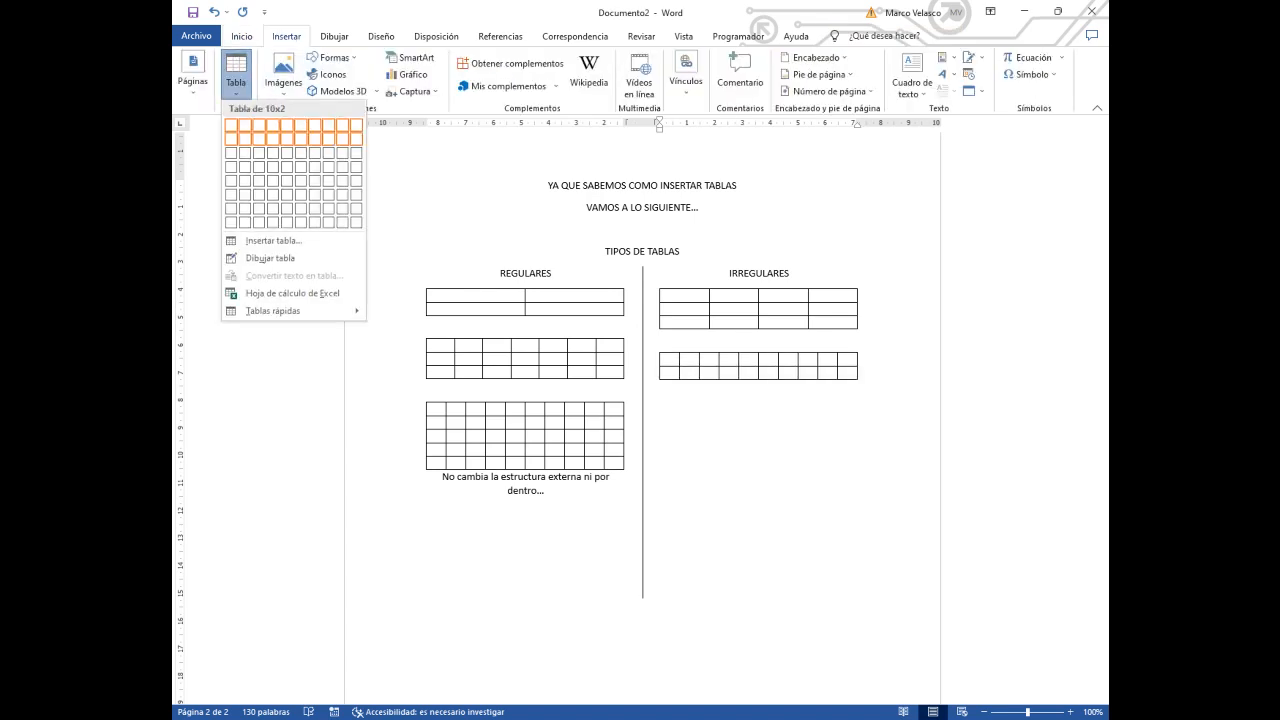
click(356, 166)
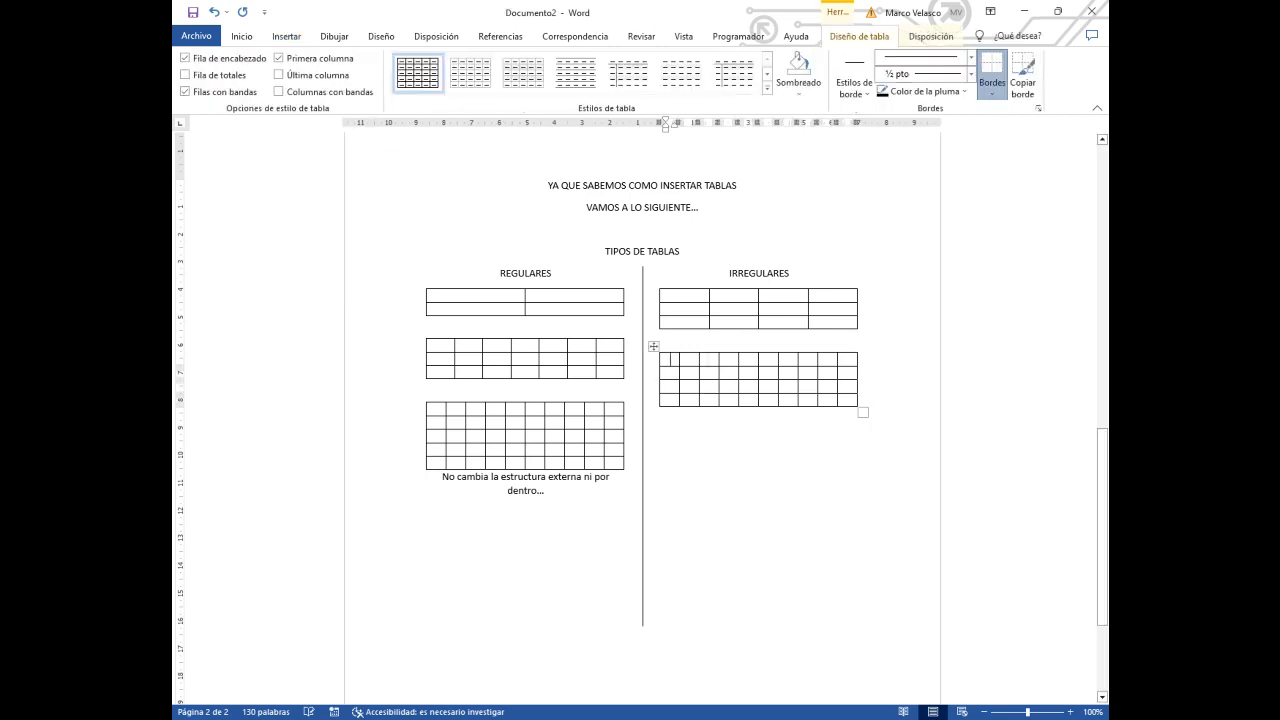
Add two more tables under IRREGULARES: one 8 columns by 6 rows and one 9 columns by 3 rows.
click(757, 434)
click(286, 36)
click(236, 75)
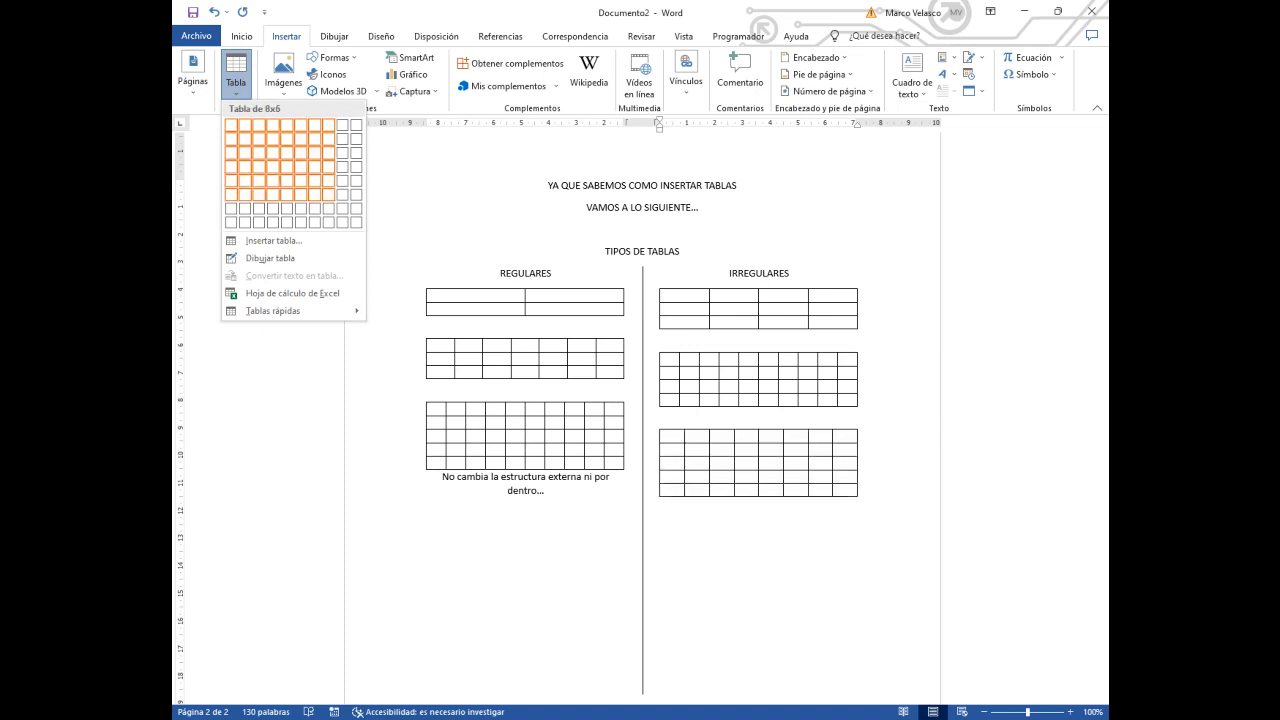
click(329, 181)
scroll(758, 450, down, 3)
click(758, 344)
key(Return)
click(286, 36)
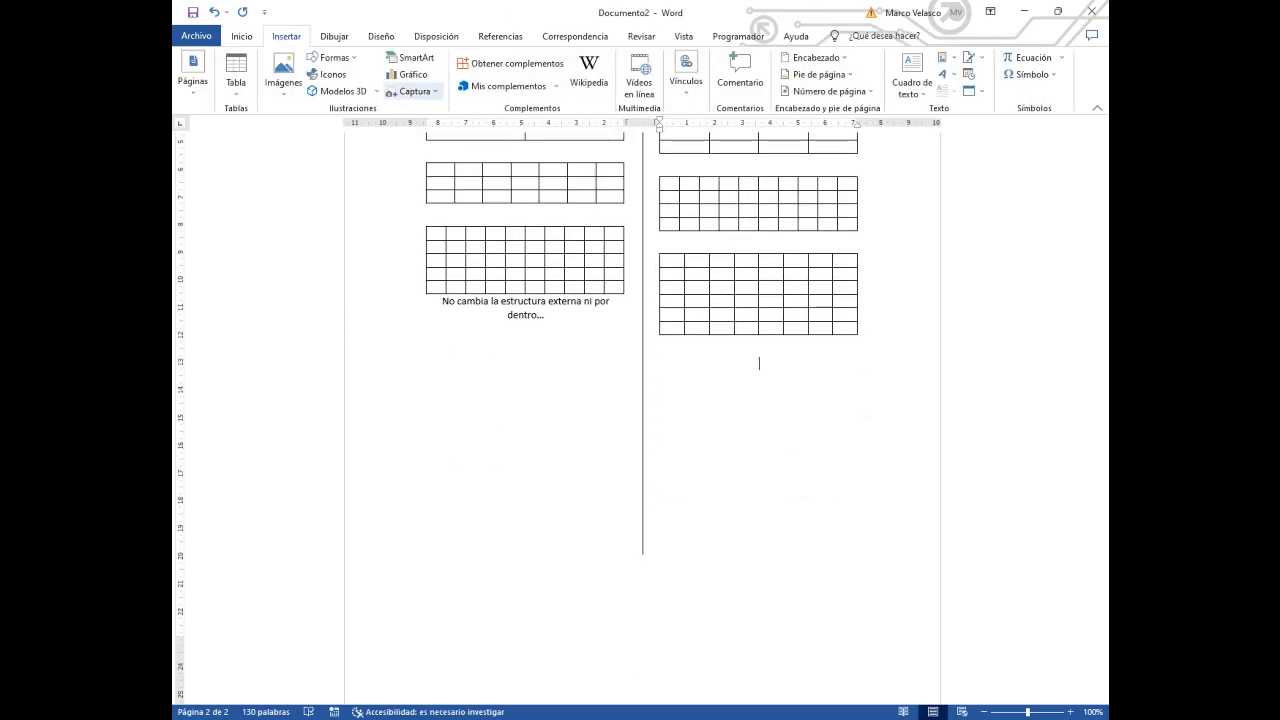
click(236, 75)
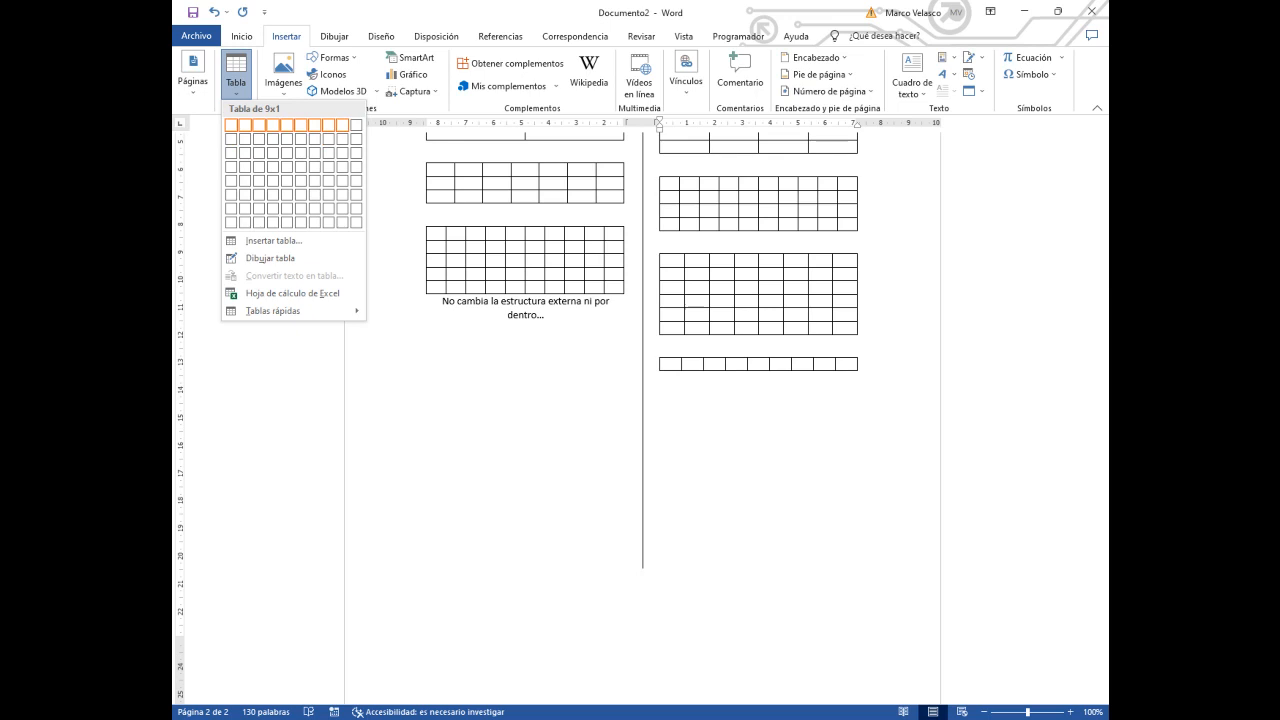
click(343, 153)
click(757, 427)
Add the bold line "COMBINAR CELDA O BORDE DE CELDA" between IRREGULARES and its first table.
scroll(757, 427, up, 1)
scroll(758, 566, up, 3)
scroll(758, 566, down, 1)
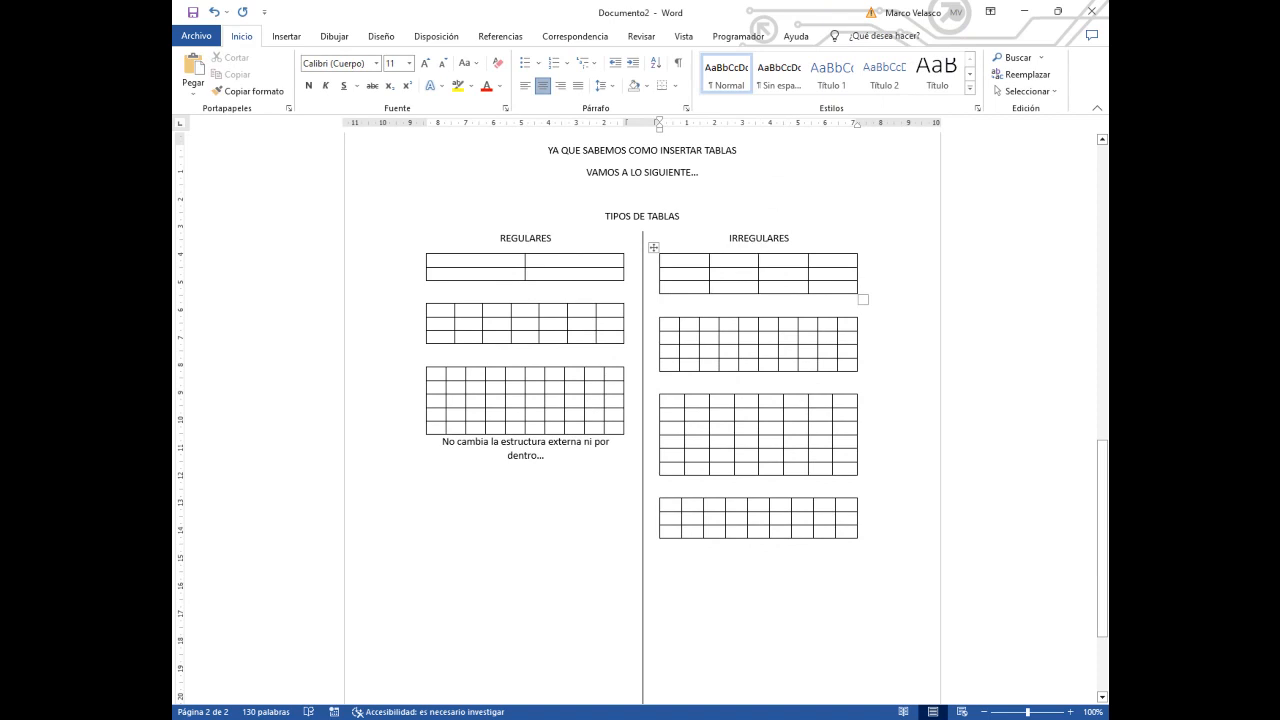
key(Return)
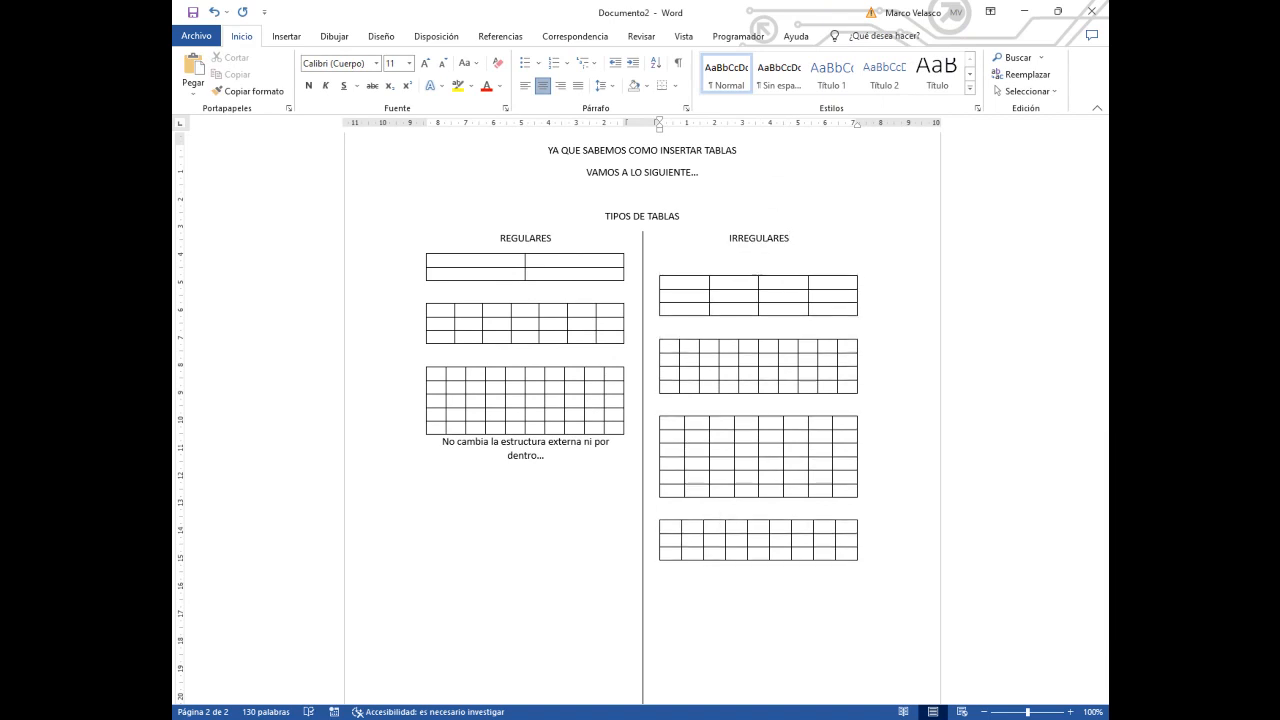
key(ctrl+n)
text(COMBINAR)
key(BackSpace)
key(BackSpace)
text(AR CELDA O)
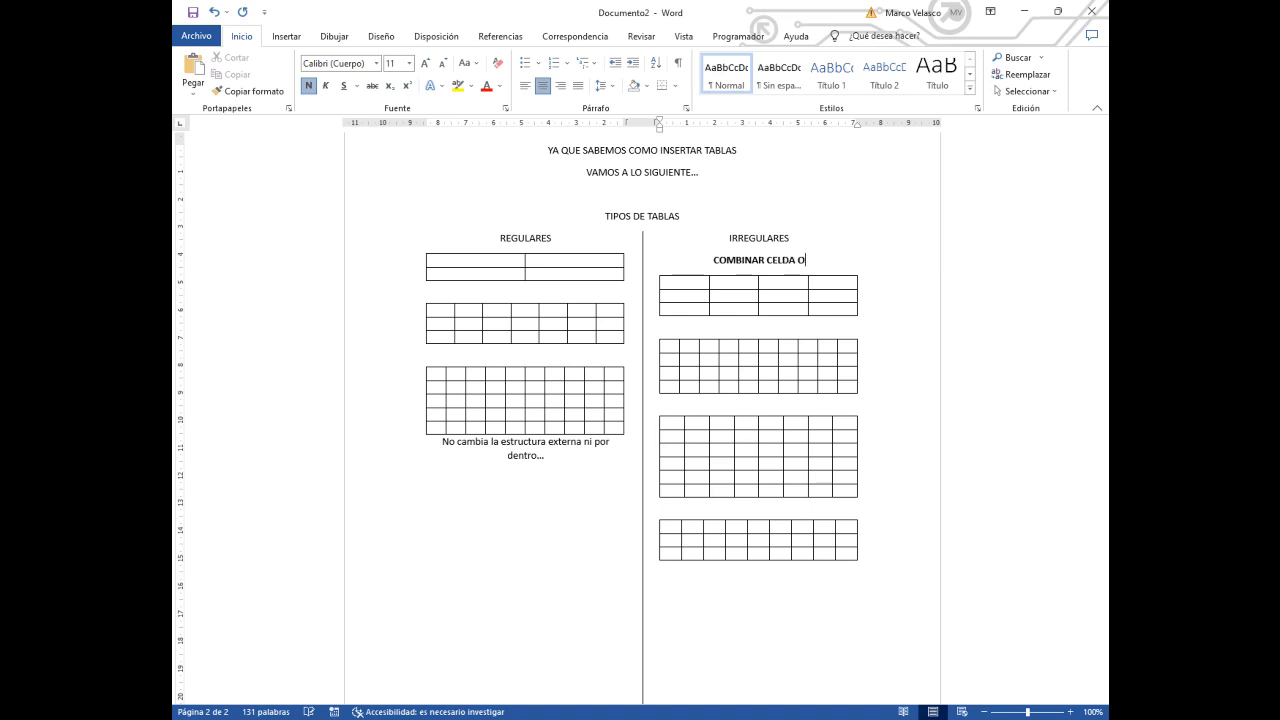
text( BORDE D)CE)
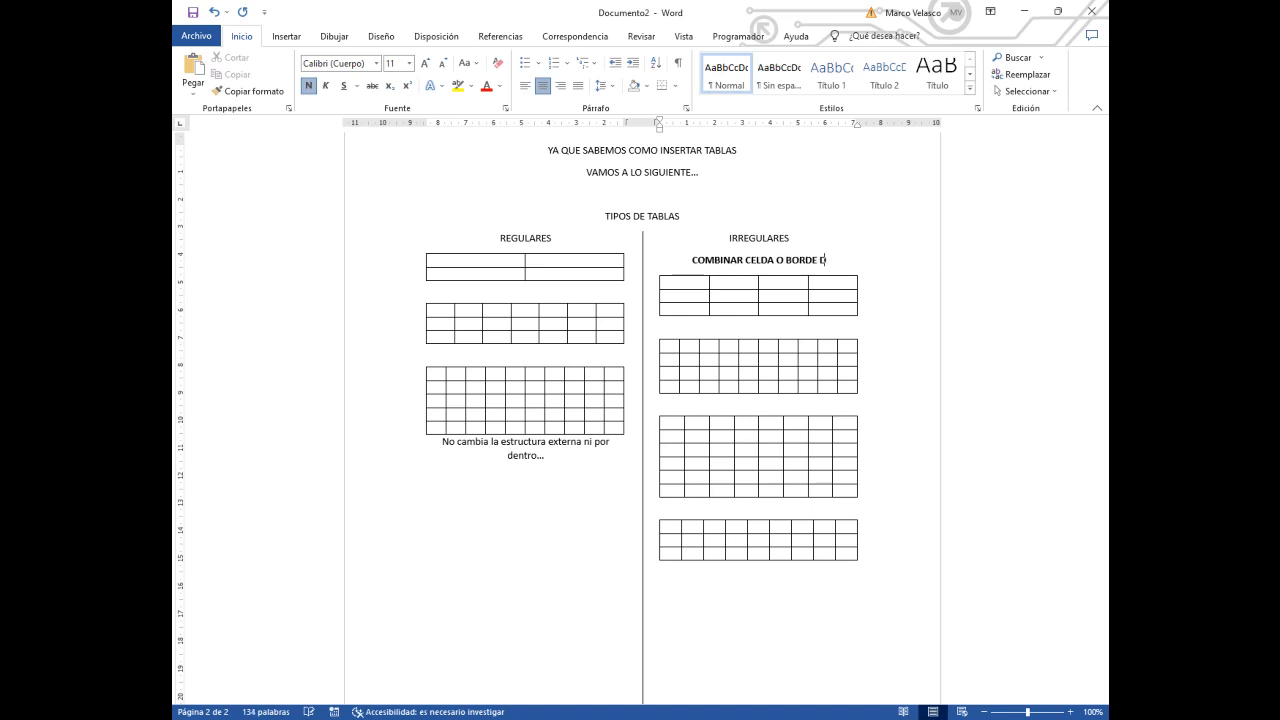
key(BackSpace)
key(BackSpace)
key(BackSpace)
text(E CELDA)
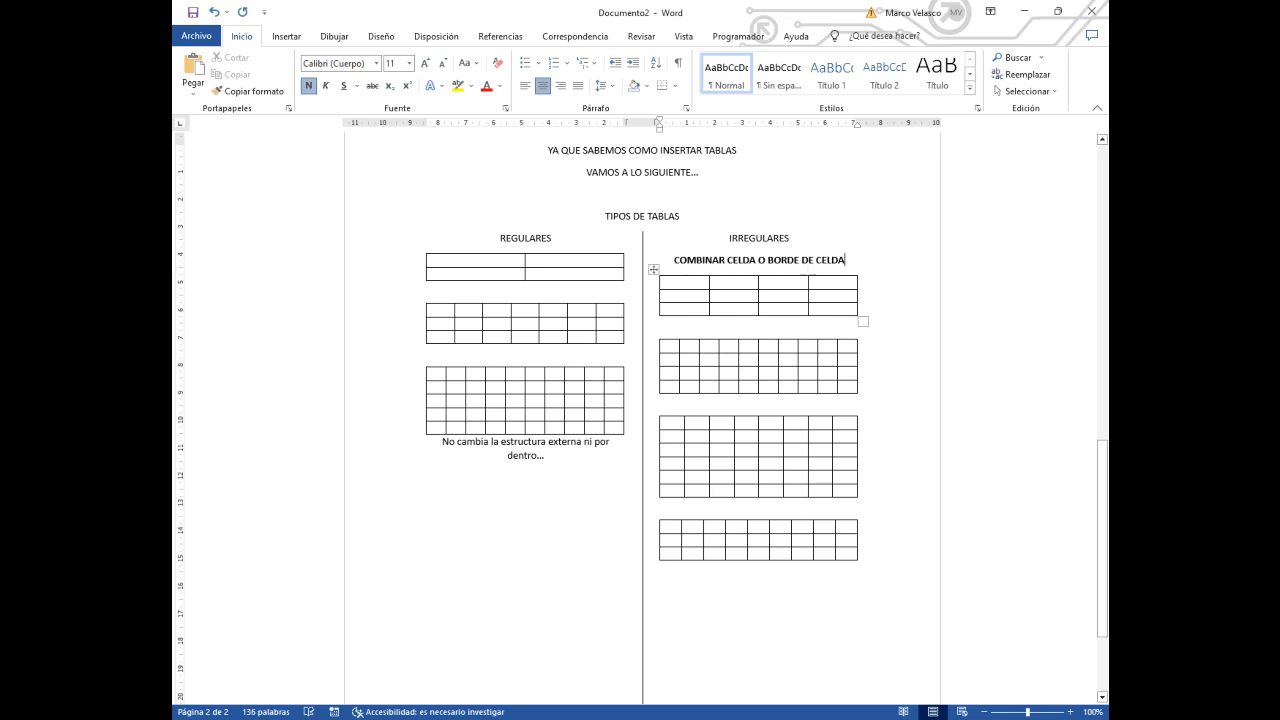
In the first IRREGULARES table, merge the whole first column and the three remaining cells of the middle row.
click(735, 295)
drag(686, 283, 686, 310)
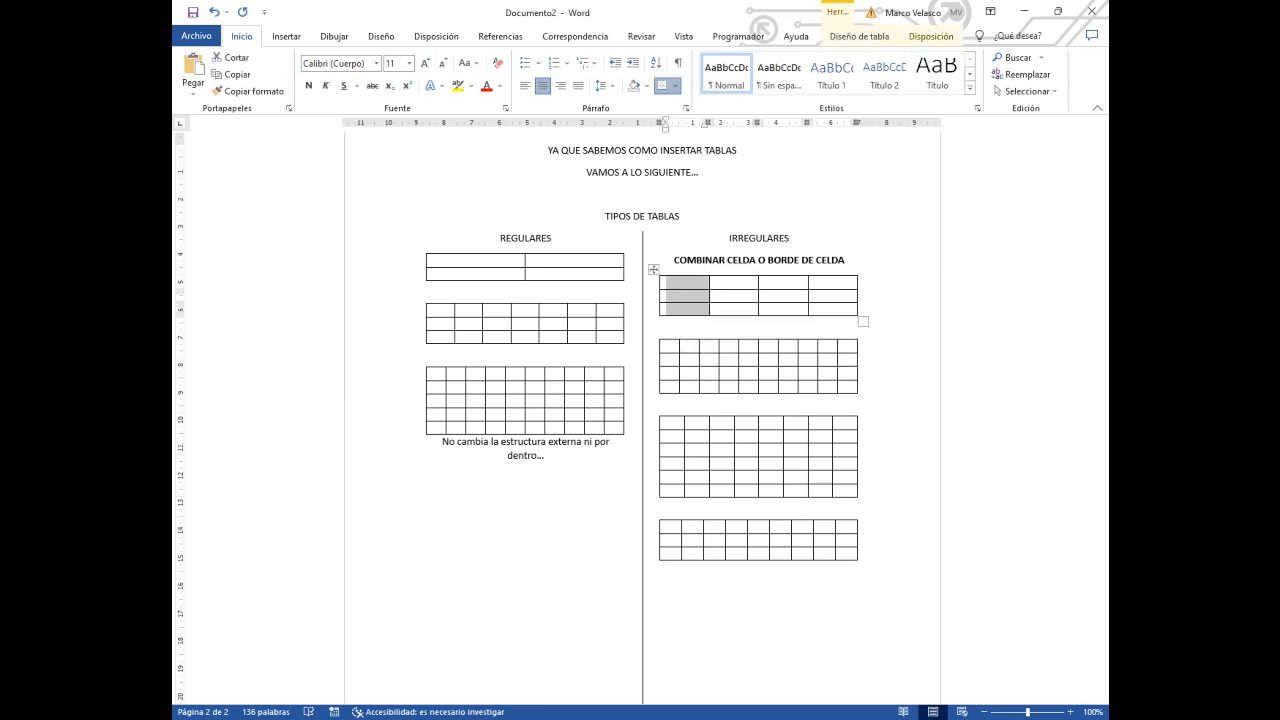
click(931, 36)
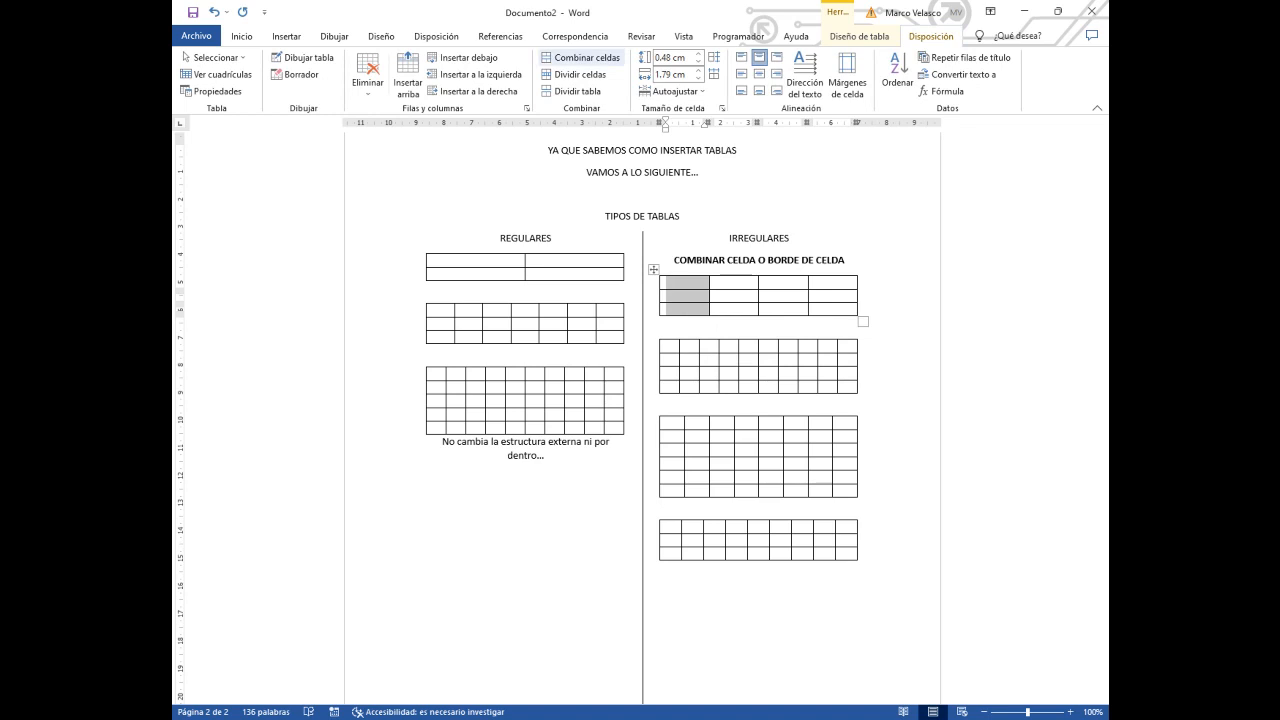
click(582, 57)
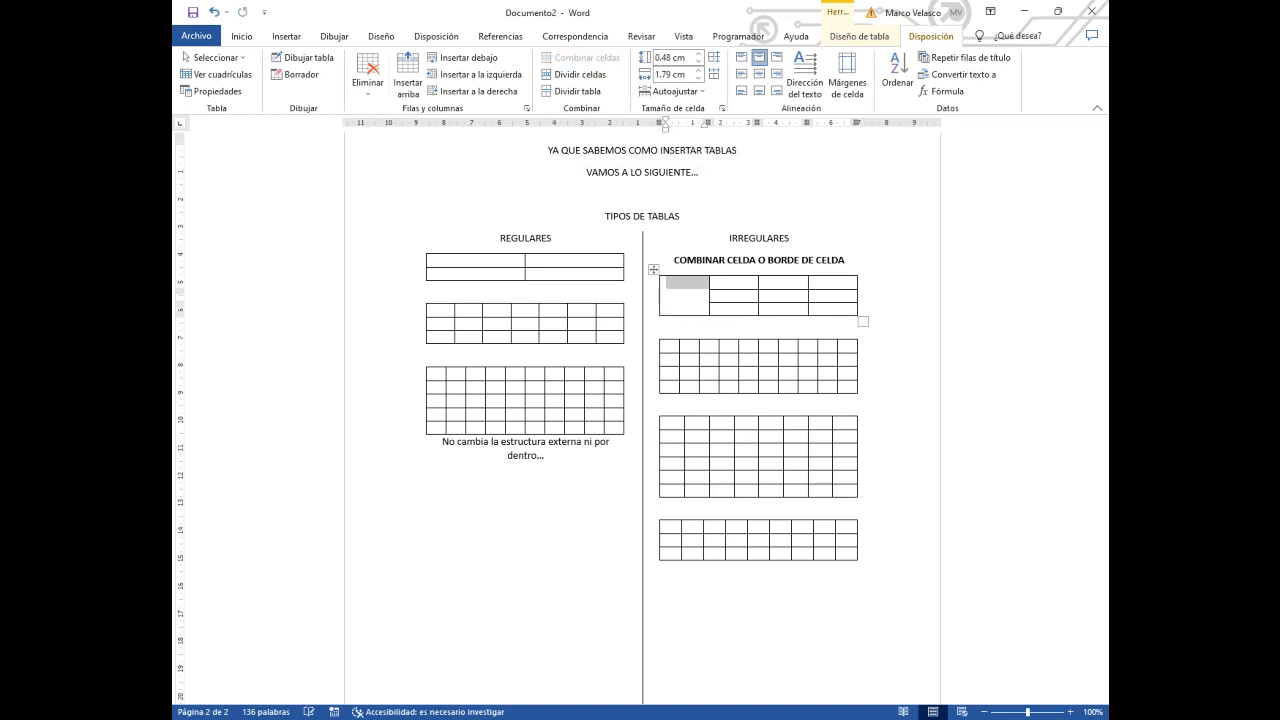
drag(735, 296, 833, 296)
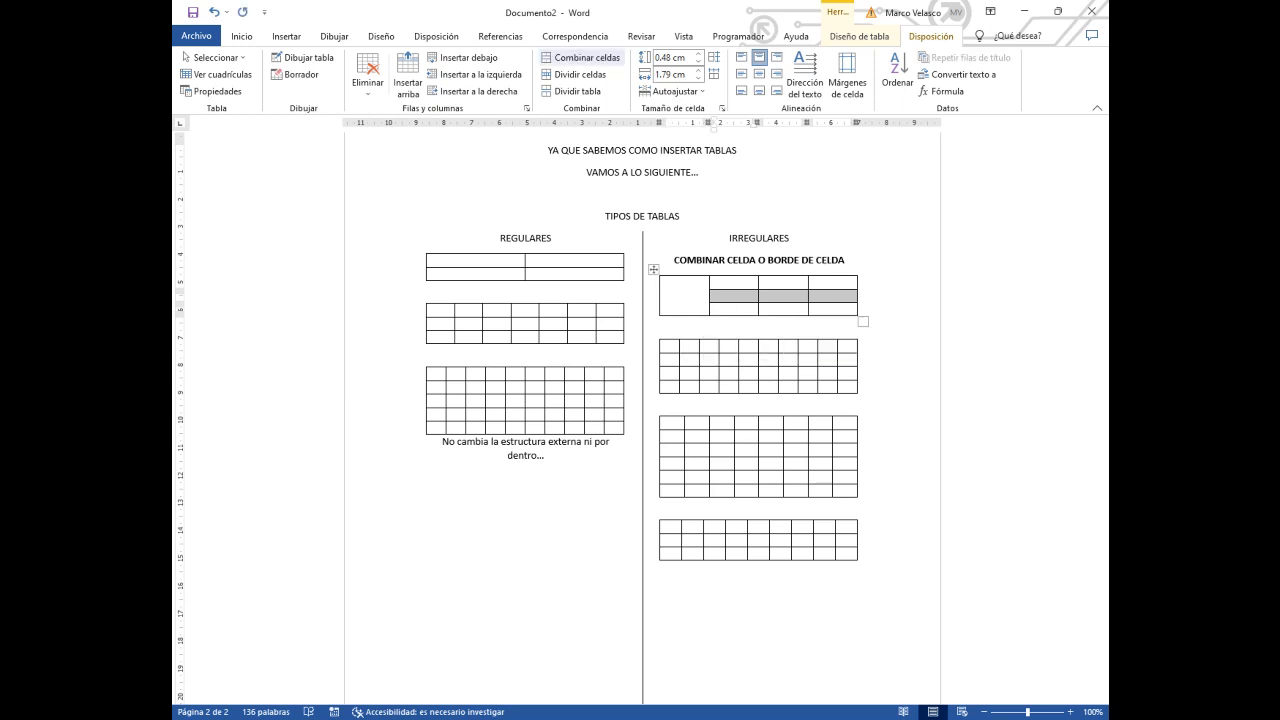
click(582, 57)
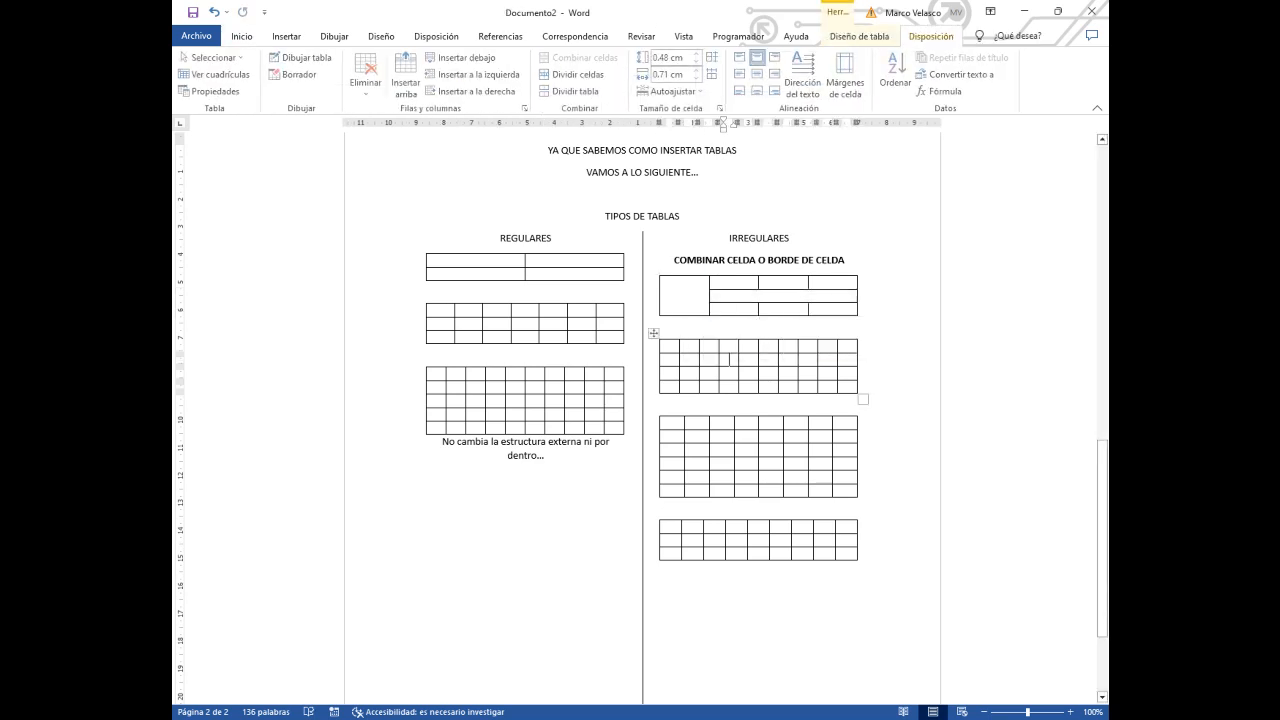
In the top row of the second IRREGULARES table, merge the first four cells and the last four cells.
drag(668, 346, 735, 346)
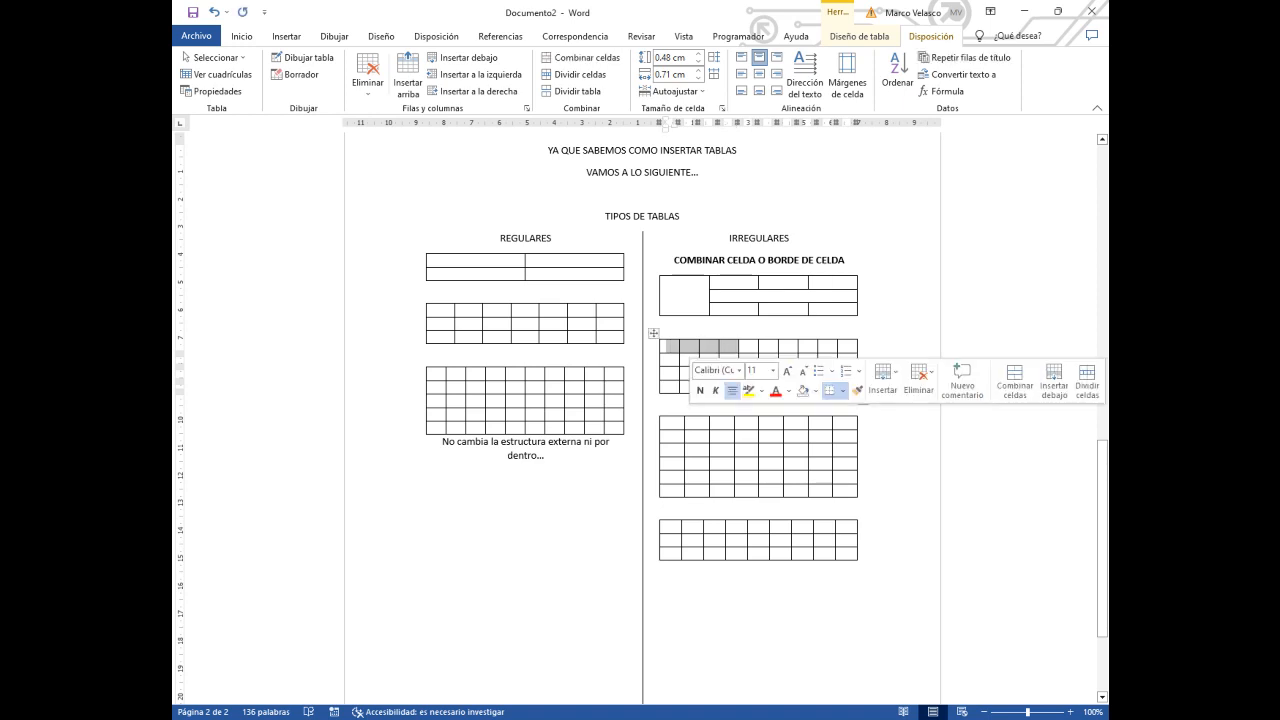
click(582, 57)
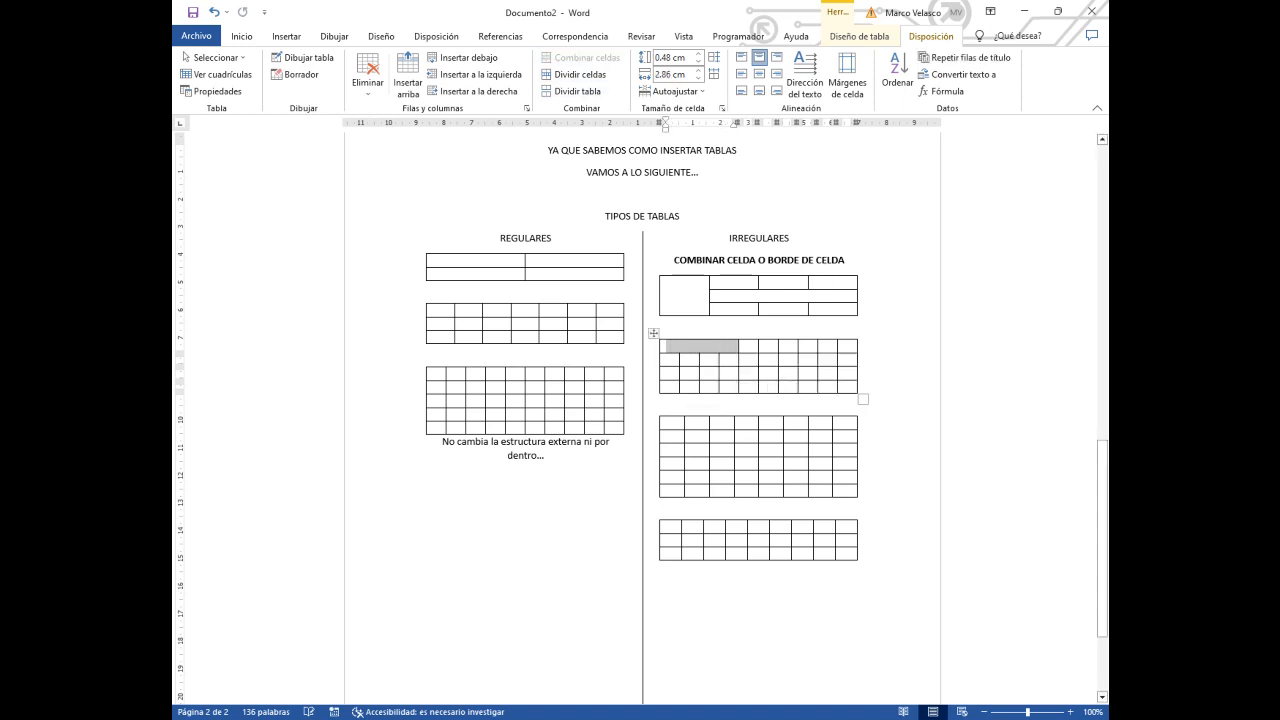
click(848, 346)
drag(848, 346, 788, 346)
click(582, 57)
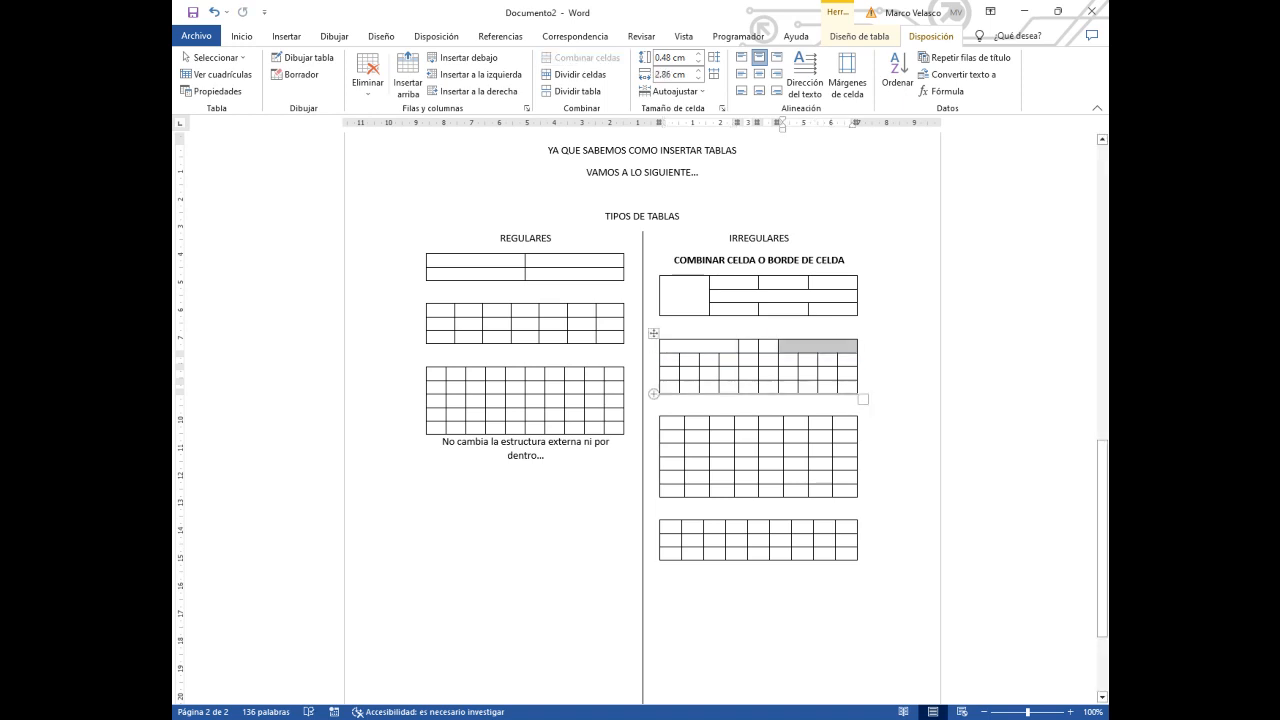
In the second IRREGULARES table, merge the bottom row's first four and last four cells, and the central two-by-two block.
drag(670, 387, 729, 387)
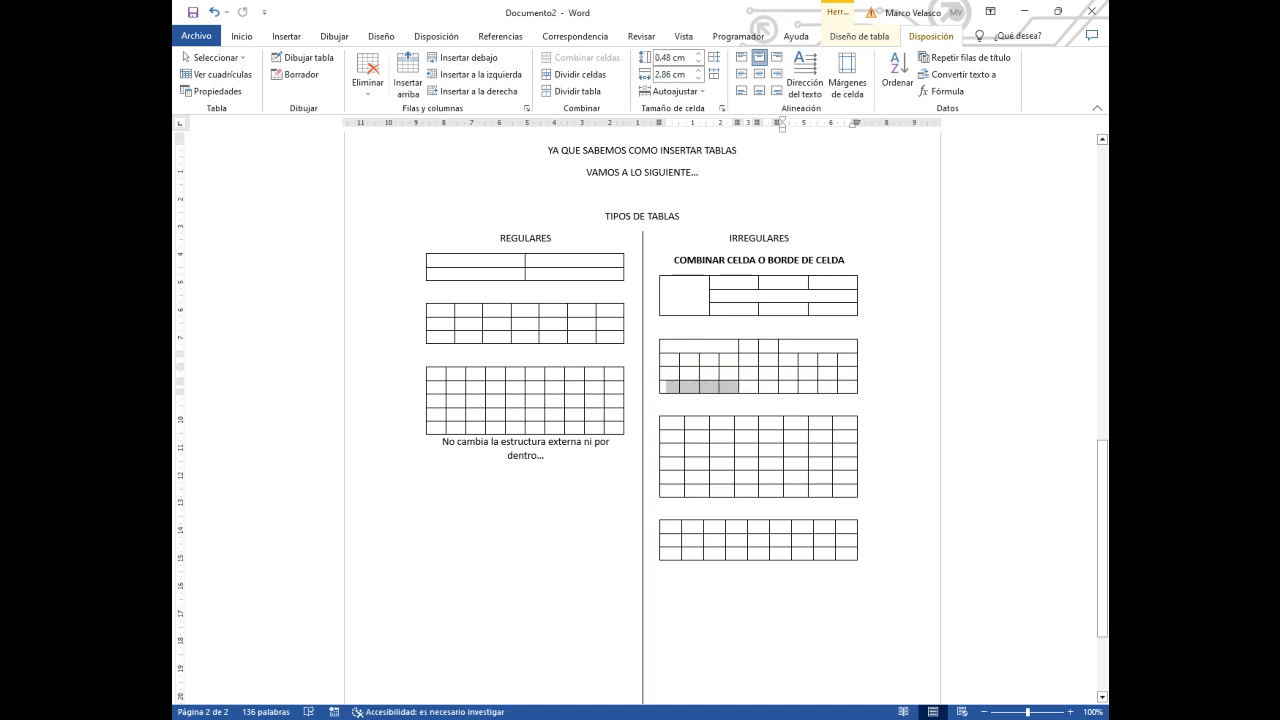
click(582, 57)
drag(850, 387, 784, 387)
click(582, 57)
drag(747, 359, 769, 373)
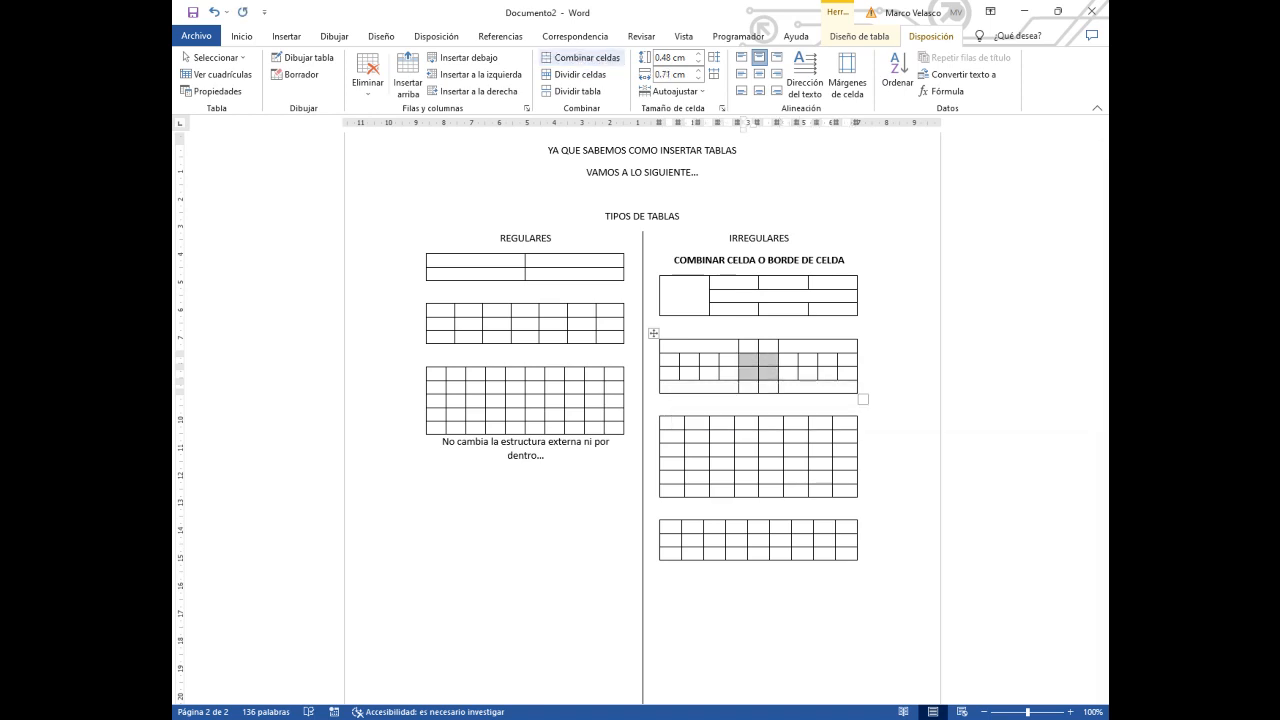
click(587, 58)
In the third IRREGULARES table, merge all cells of the first column and all cells of the last column.
click(713, 464)
scroll(722, 464, down, 1)
scroll(640, 400, down, 2)
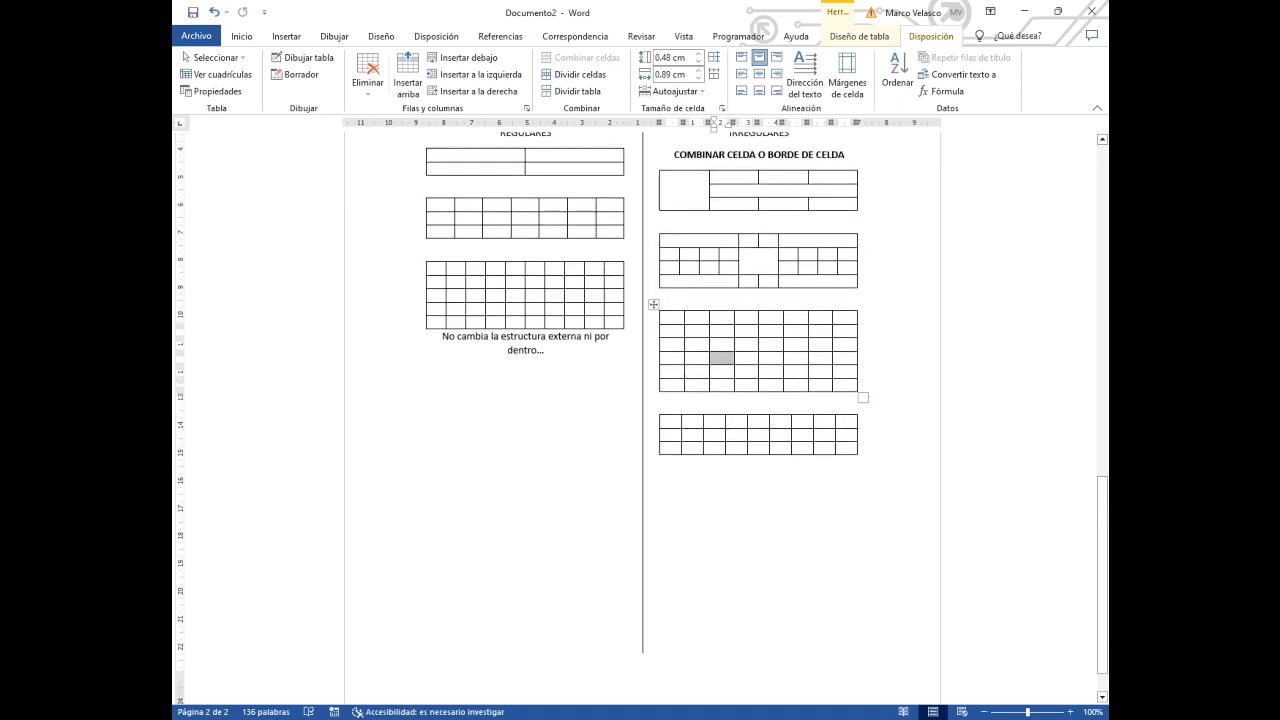
drag(672, 328, 672, 386)
click(587, 58)
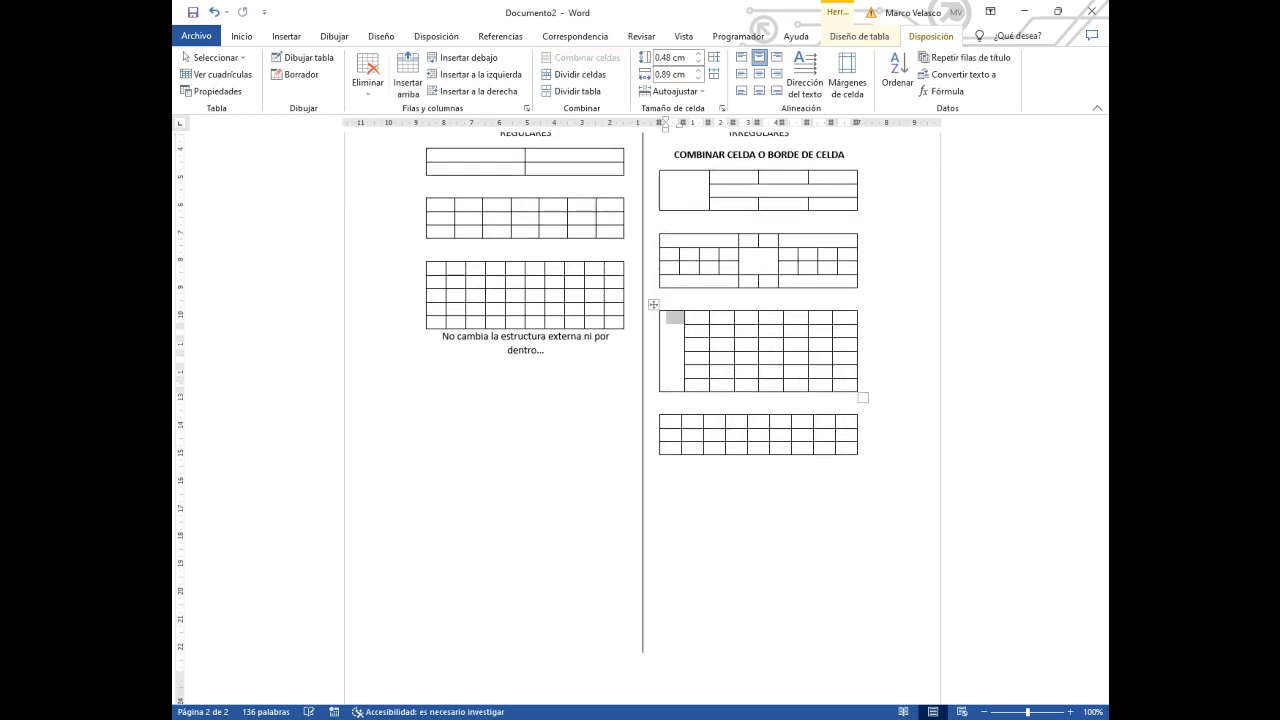
drag(846, 317, 846, 385)
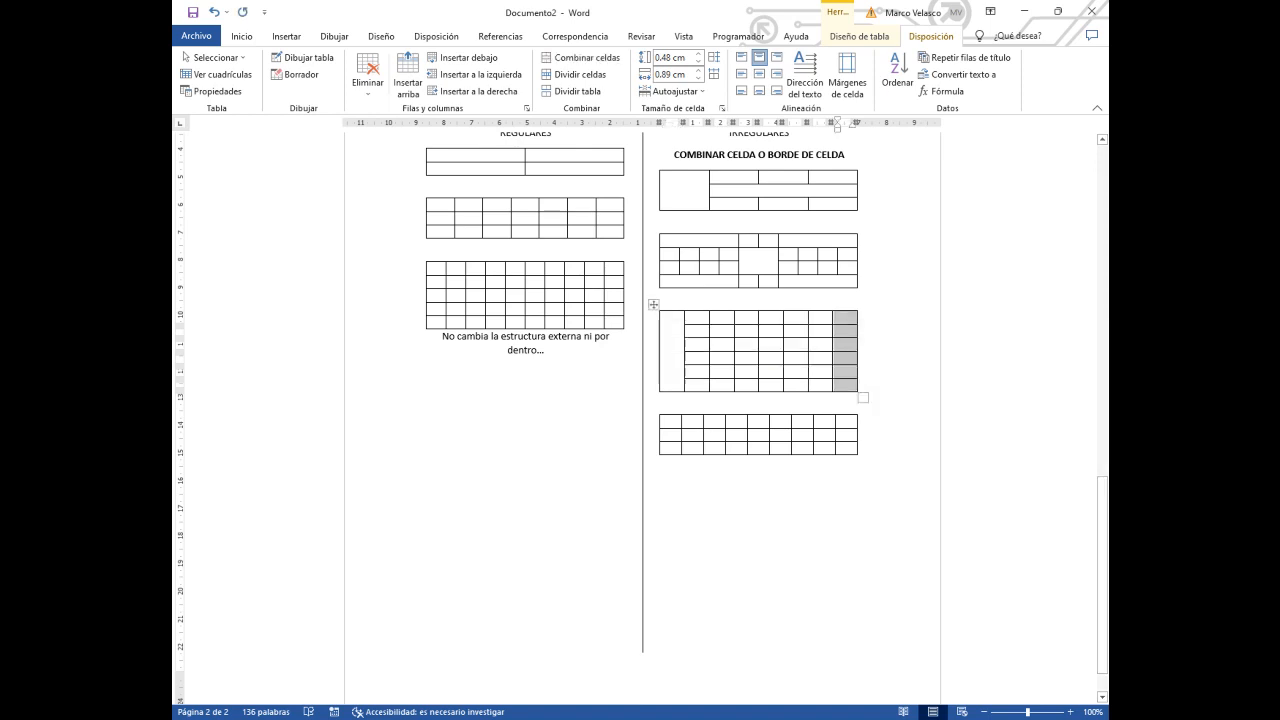
click(587, 58)
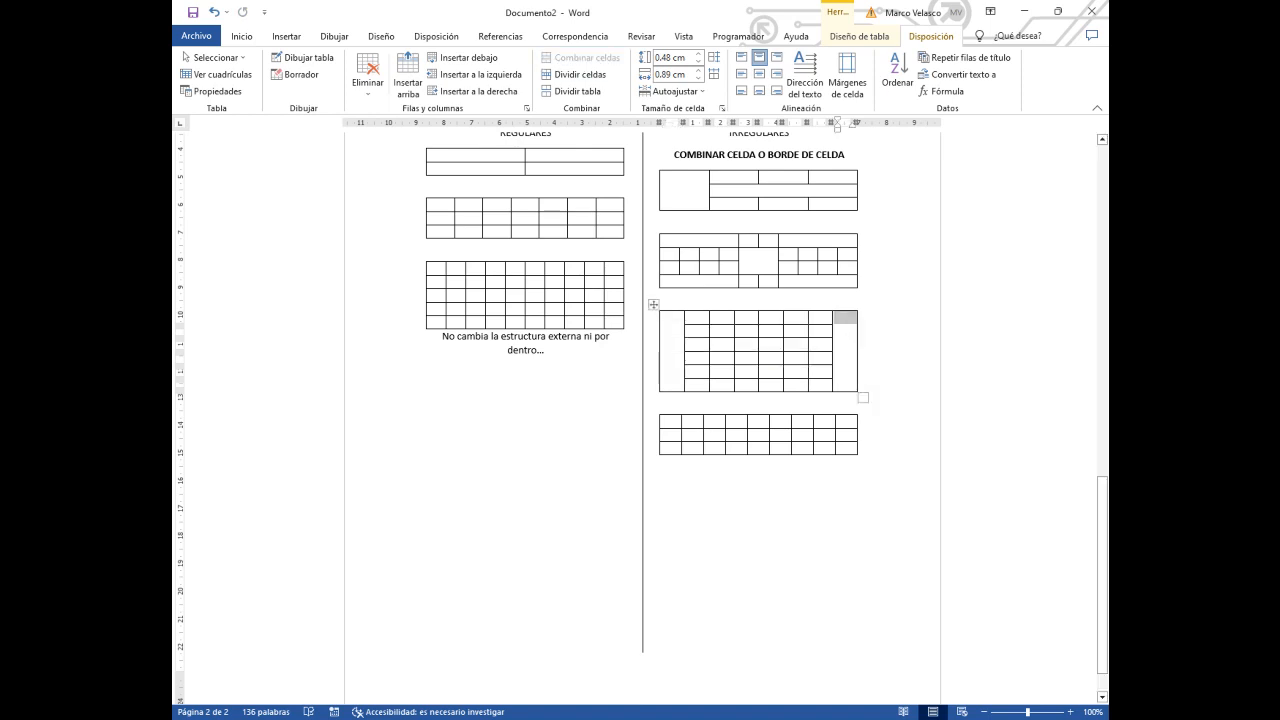
In the third IRREGULARES table, merge the middle four cells of the top and bottom rows and the central four-by-two block.
drag(720, 317, 800, 317)
click(587, 58)
drag(720, 385, 800, 385)
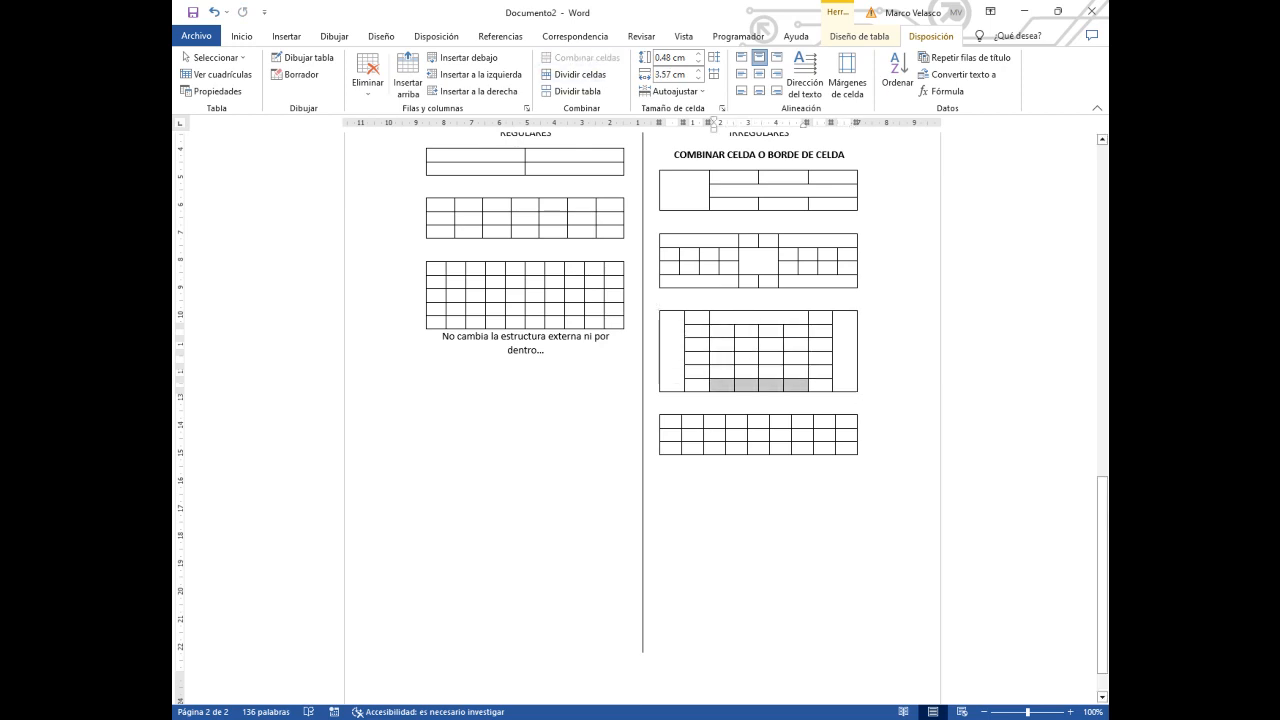
click(587, 58)
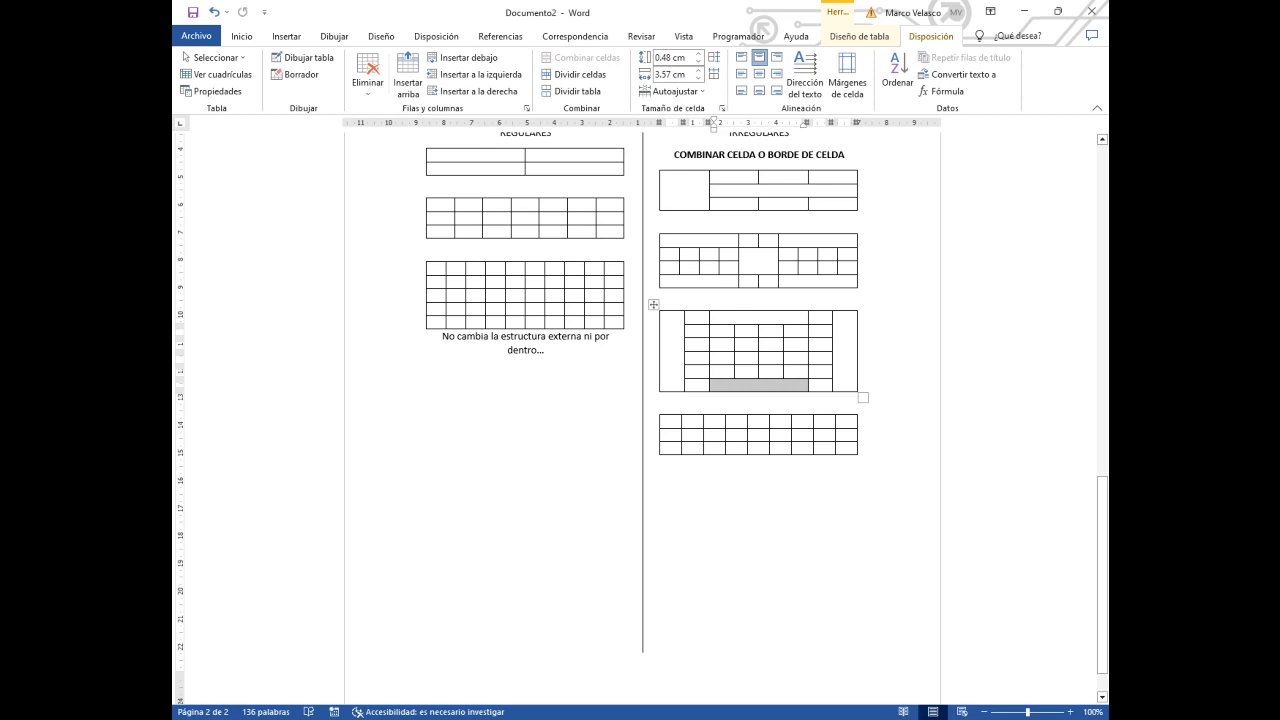
drag(721, 345, 797, 360)
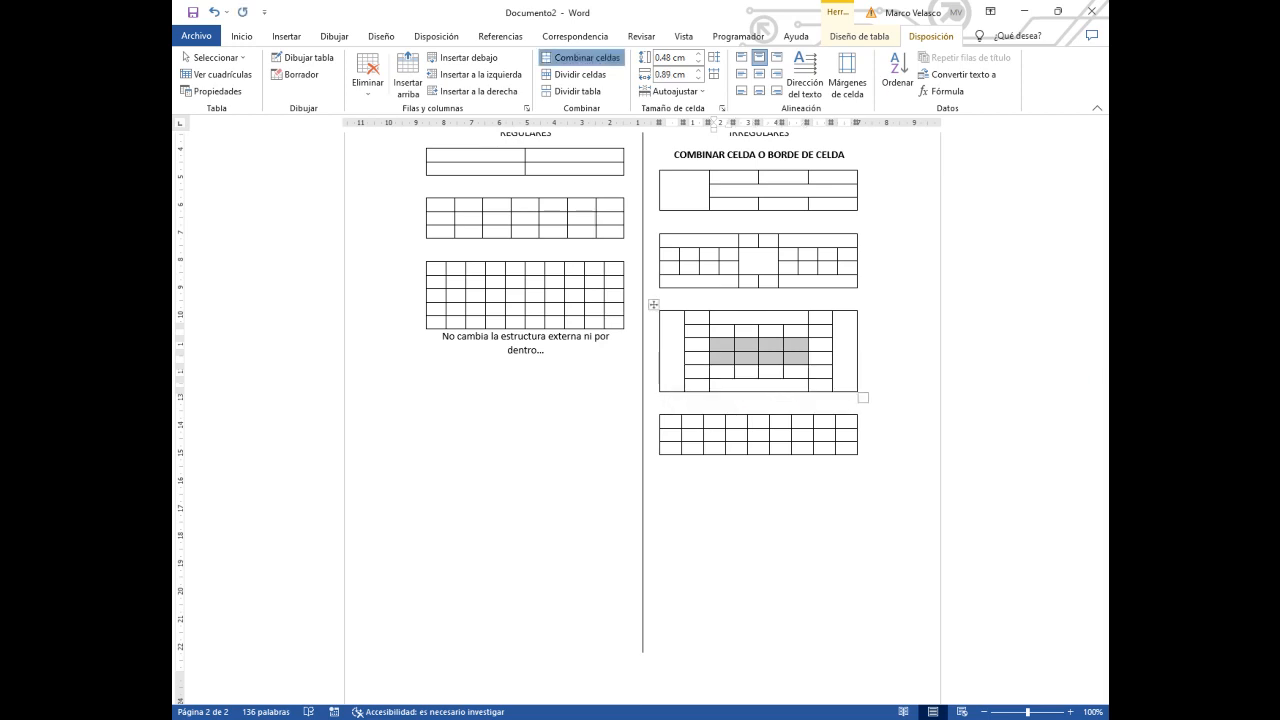
click(581, 57)
click(760, 385)
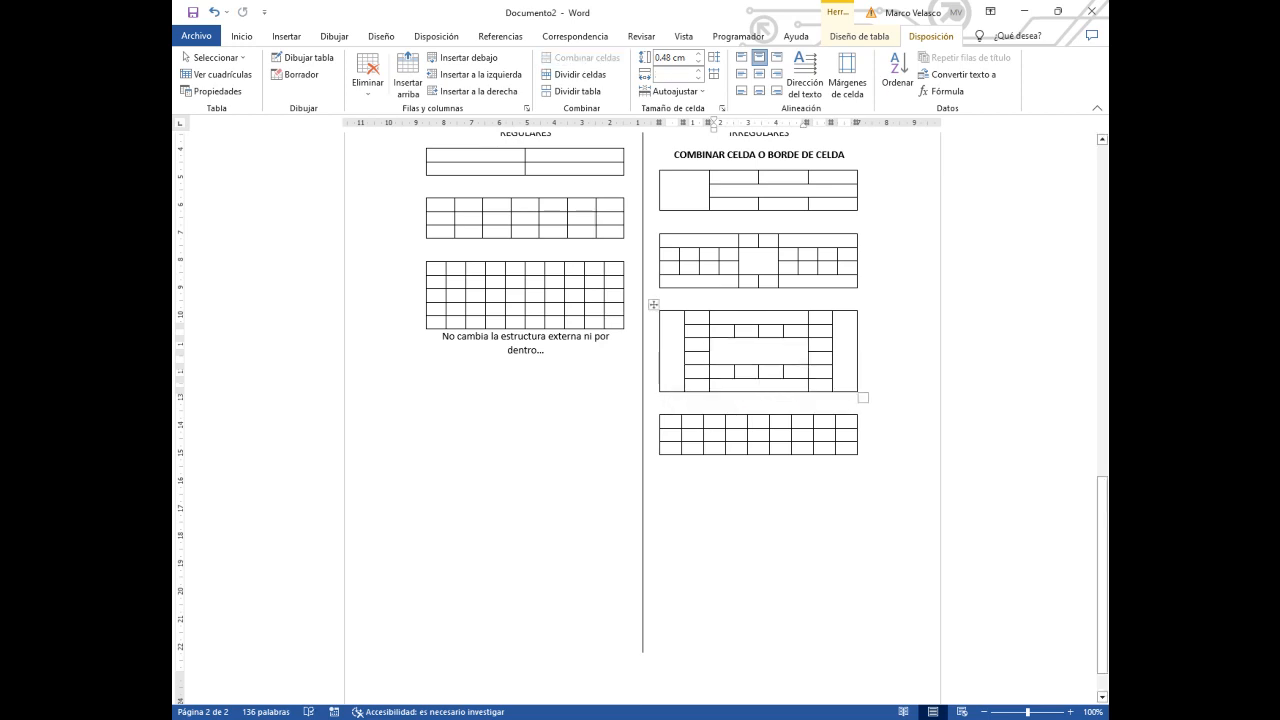
Enlarge the word COMBINAR in the line above the IRREGULARES tables to 16 pt.
drag(674, 155, 725, 155)
key(ctrl+shift+greater)
key(ctrl+shift+greater)
key(ctrl+shift+greater)
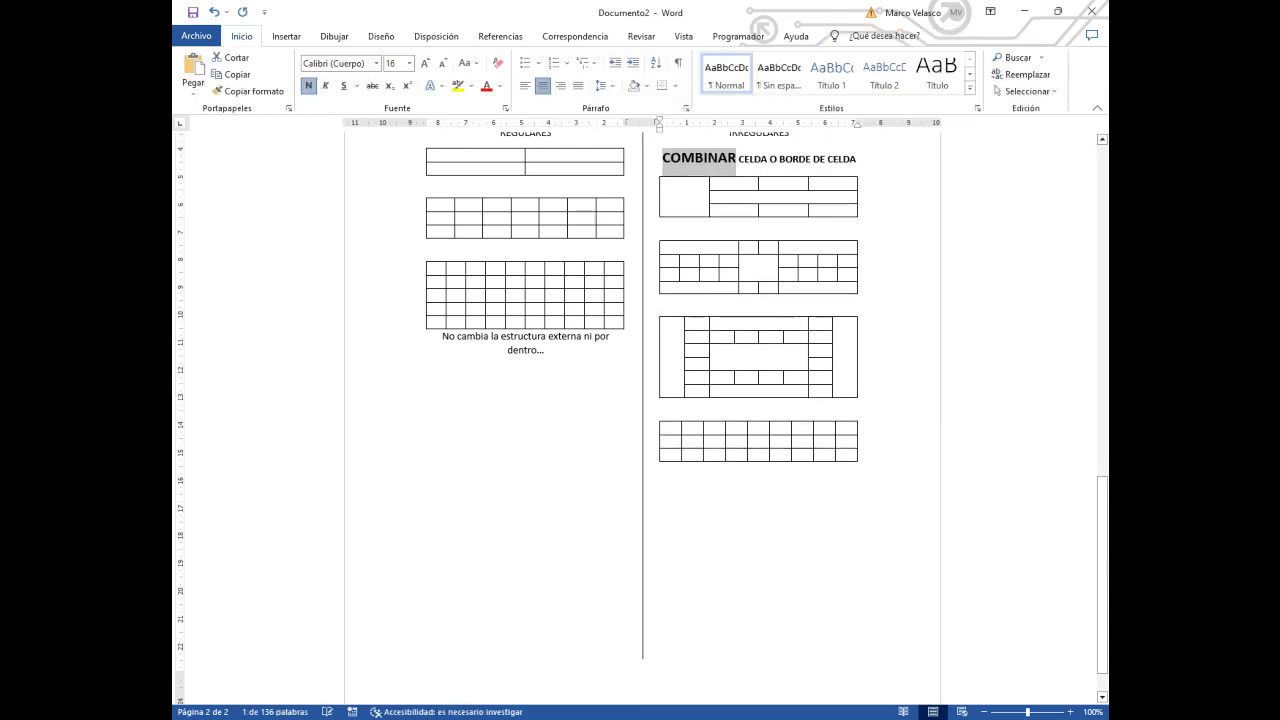
click(821, 274)
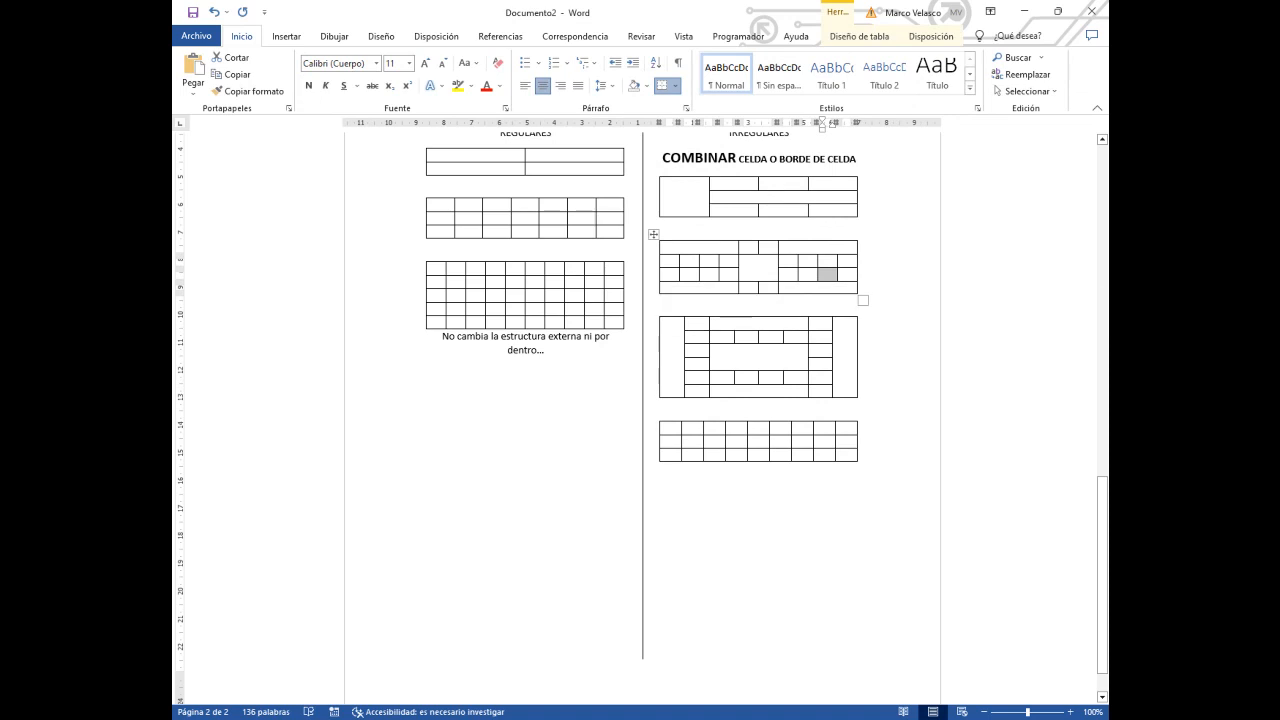
Enlarge the words BORDE DE CELDA above the IRREGULARES tables to 16 pt and colour them blue.
click(785, 158)
drag(779, 158, 856, 158)
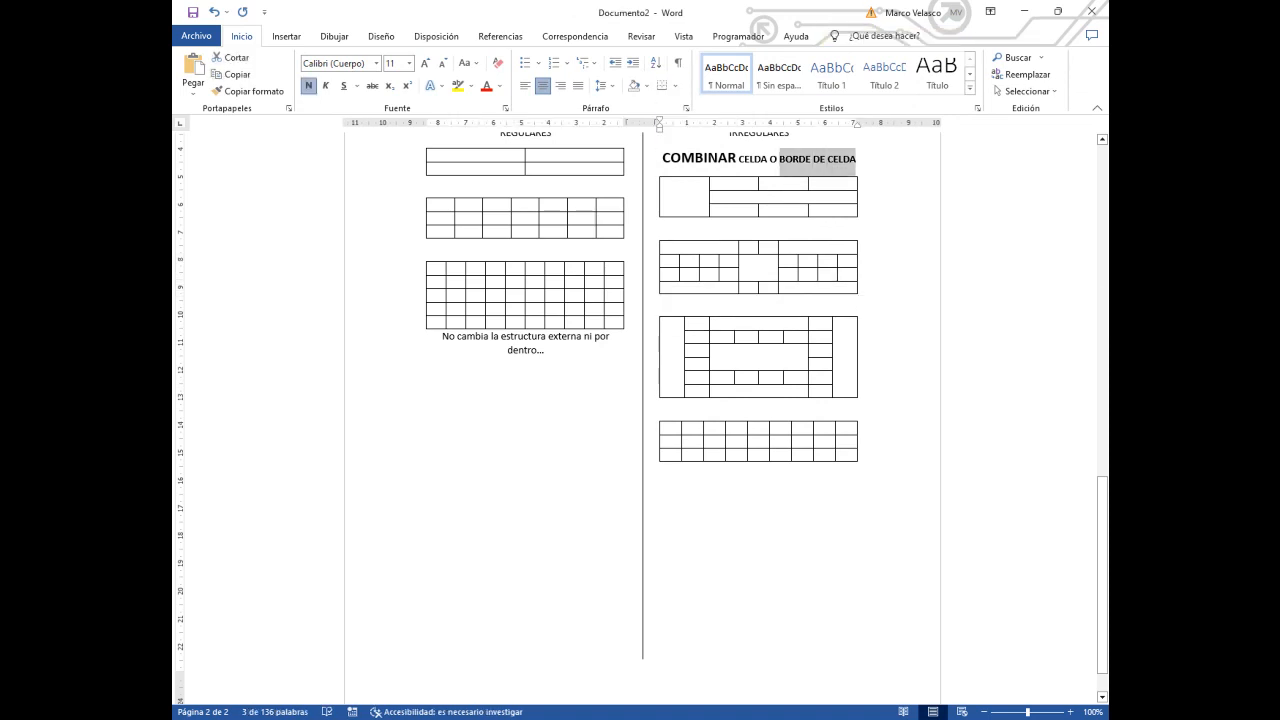
click(425, 63)
click(425, 63)
click(425, 63)
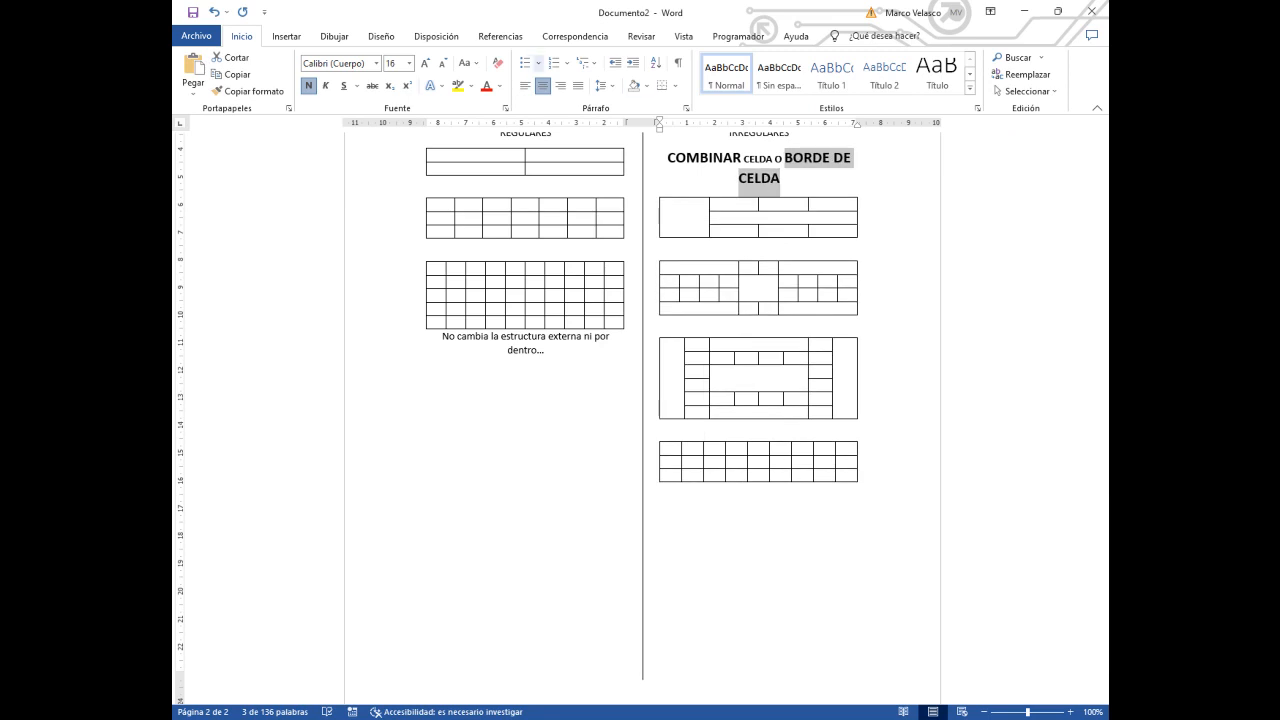
click(499, 86)
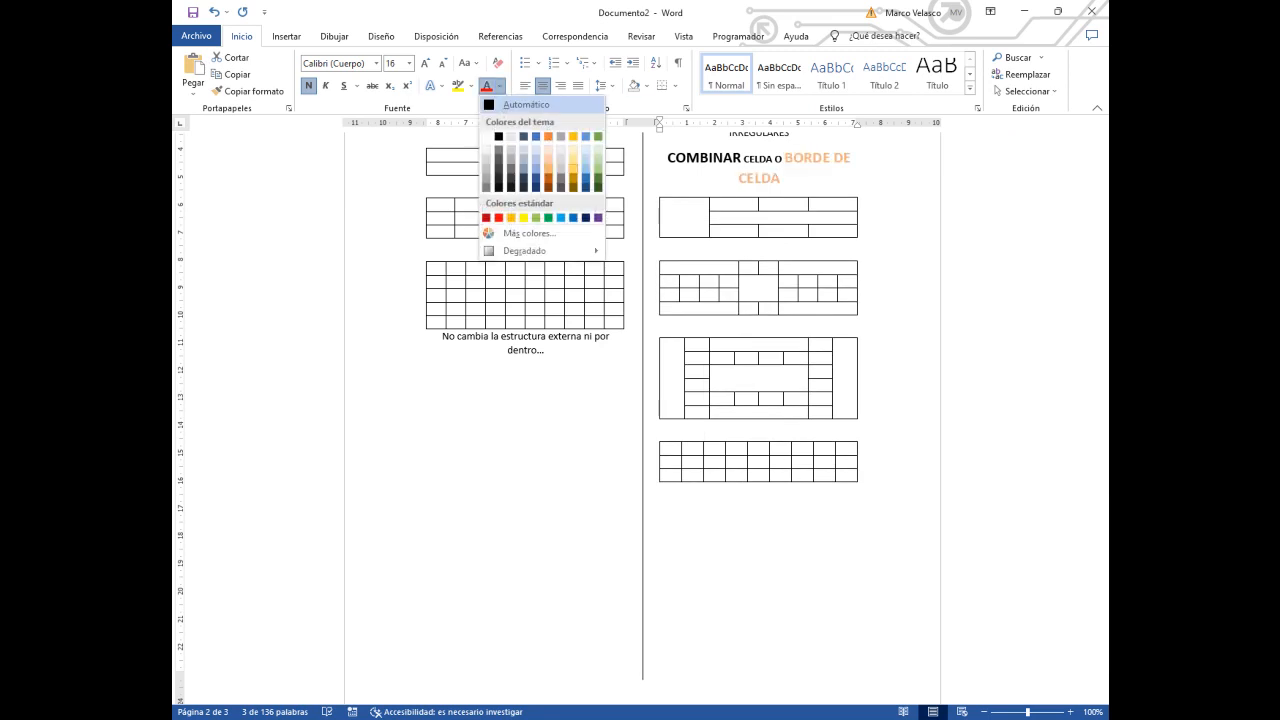
click(585, 178)
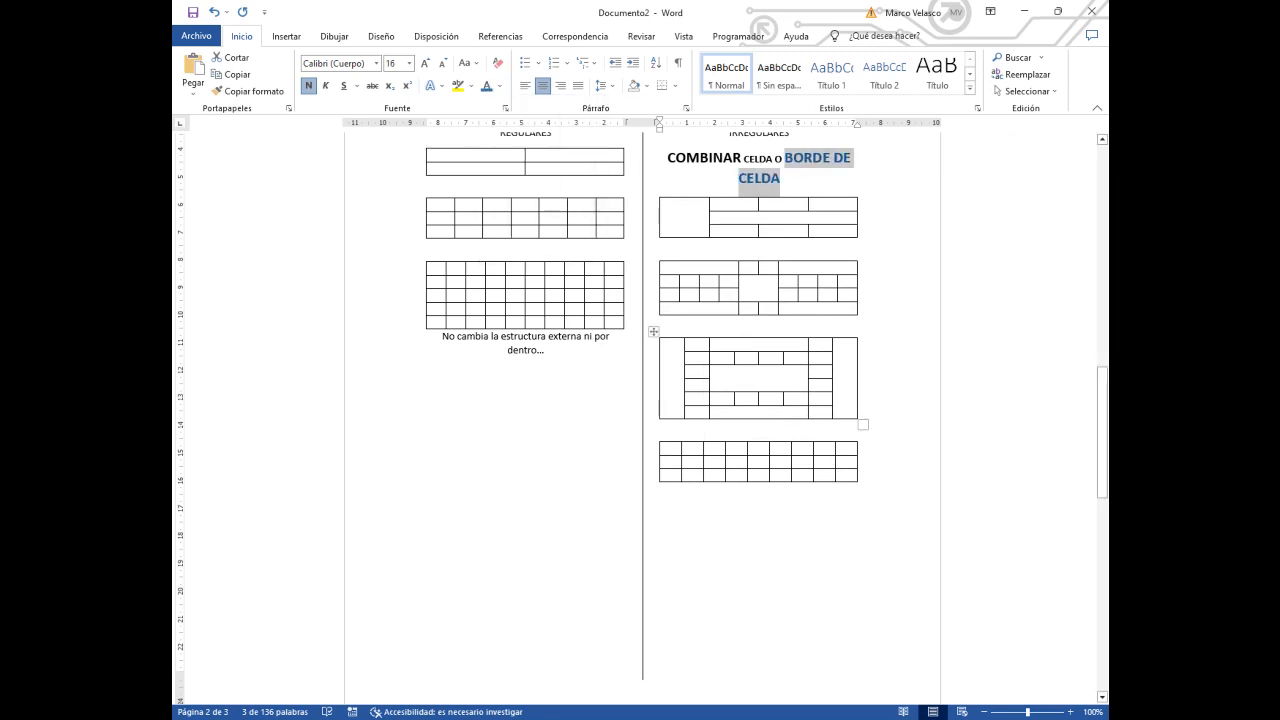
In the fourth IRREGULARES table, remove the right border of all three cells in the first column.
click(760, 372)
click(738, 462)
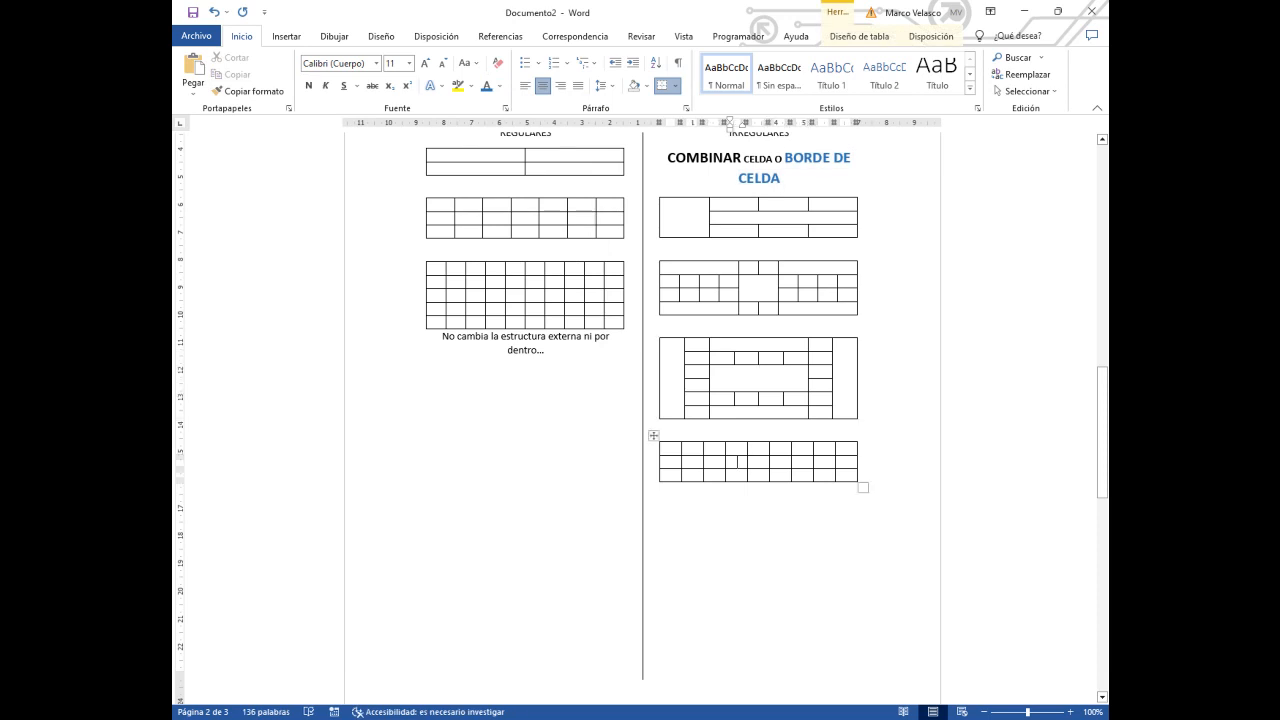
click(663, 449)
click(672, 449)
drag(675, 449, 672, 476)
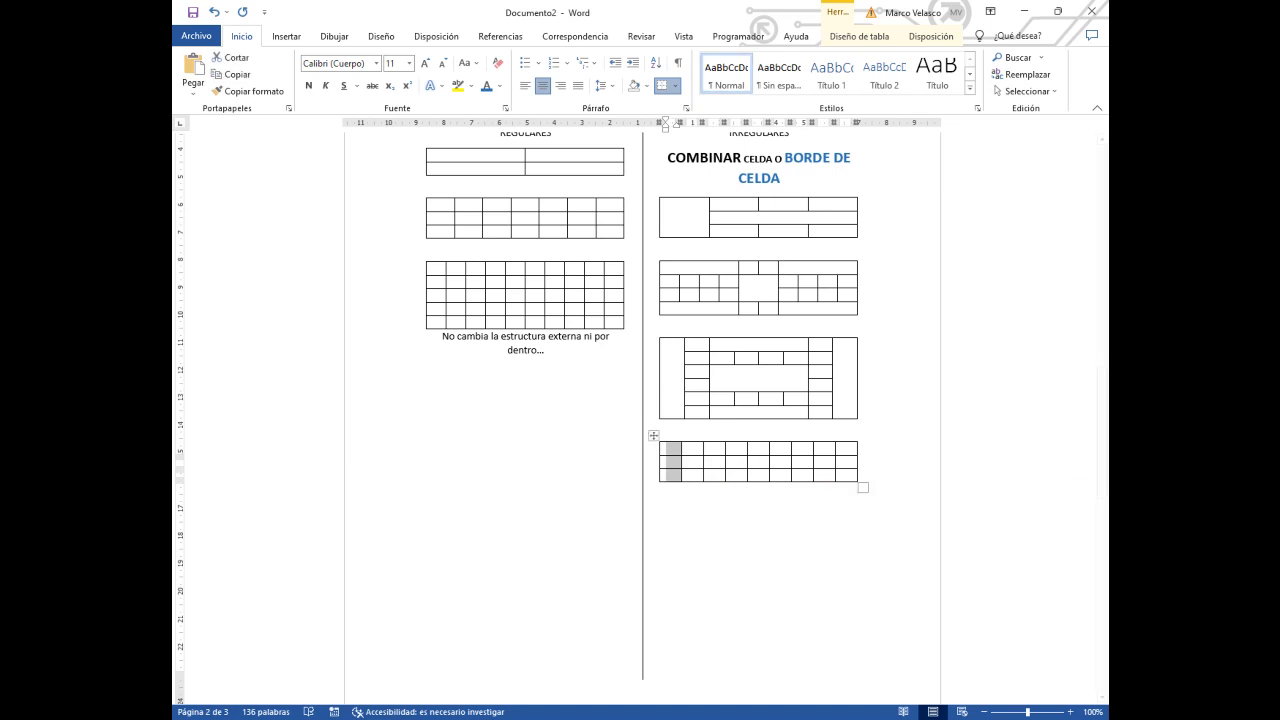
click(931, 36)
click(859, 36)
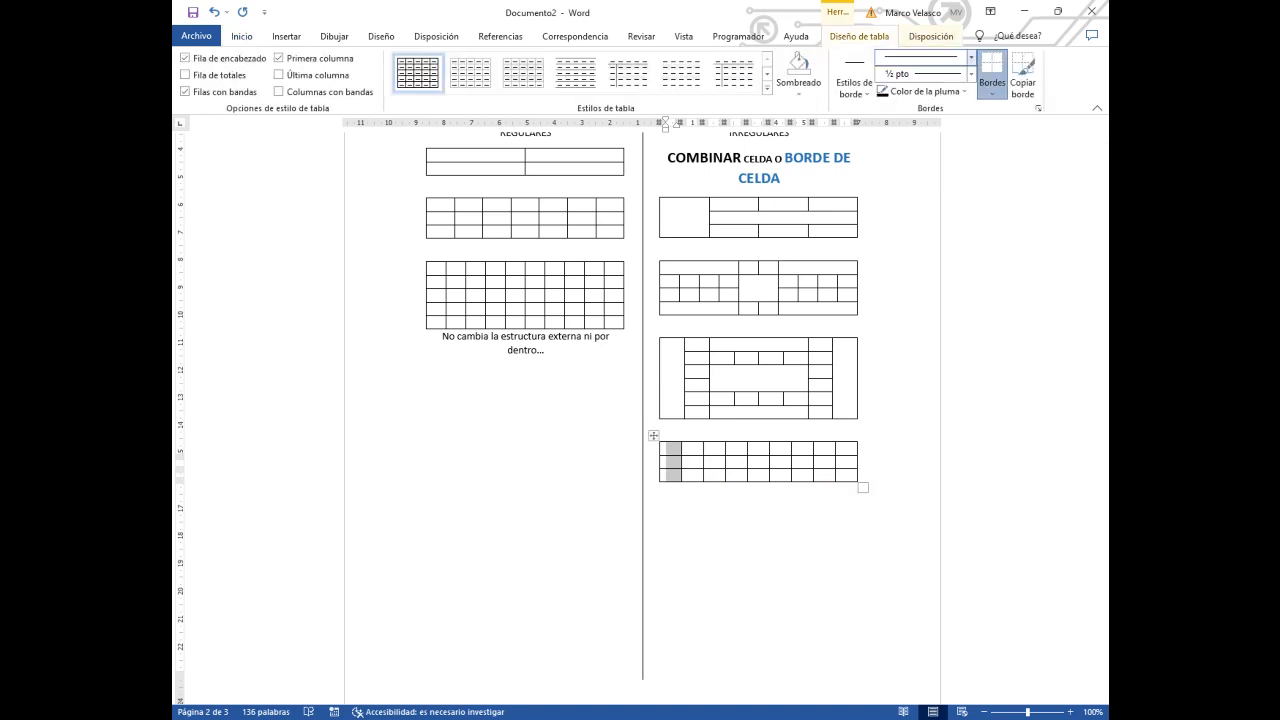
click(992, 90)
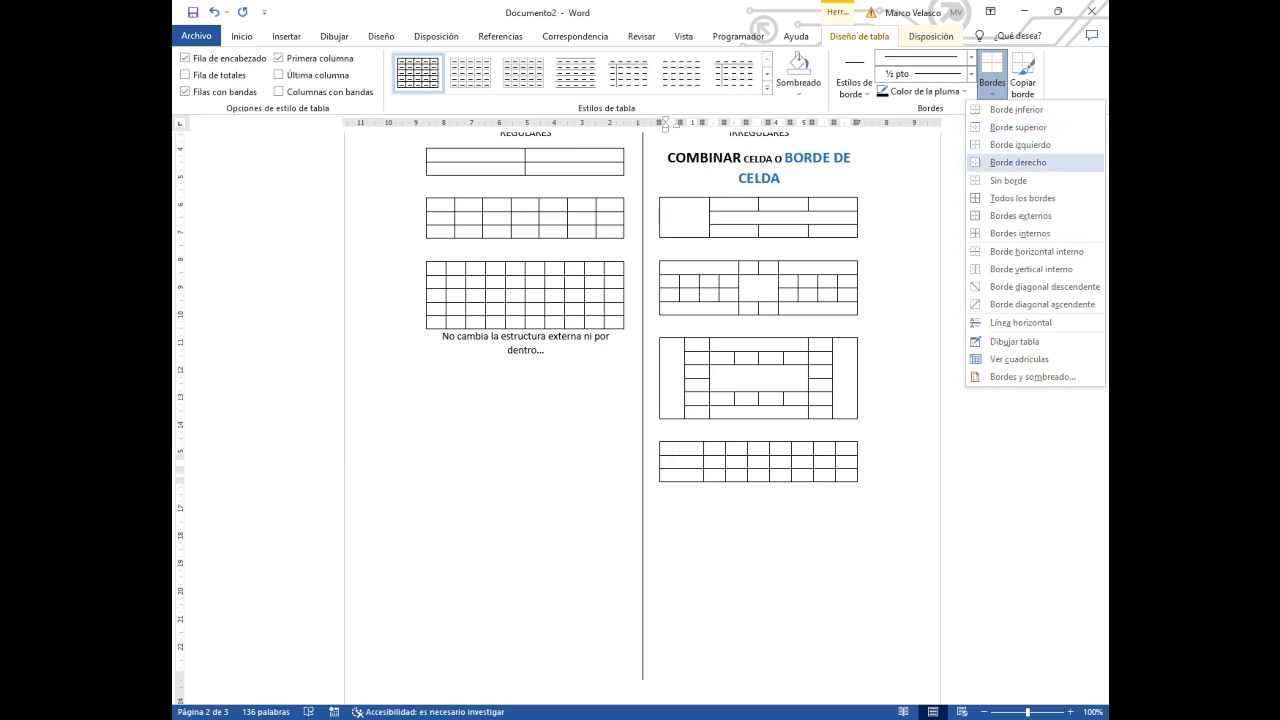
click(1018, 162)
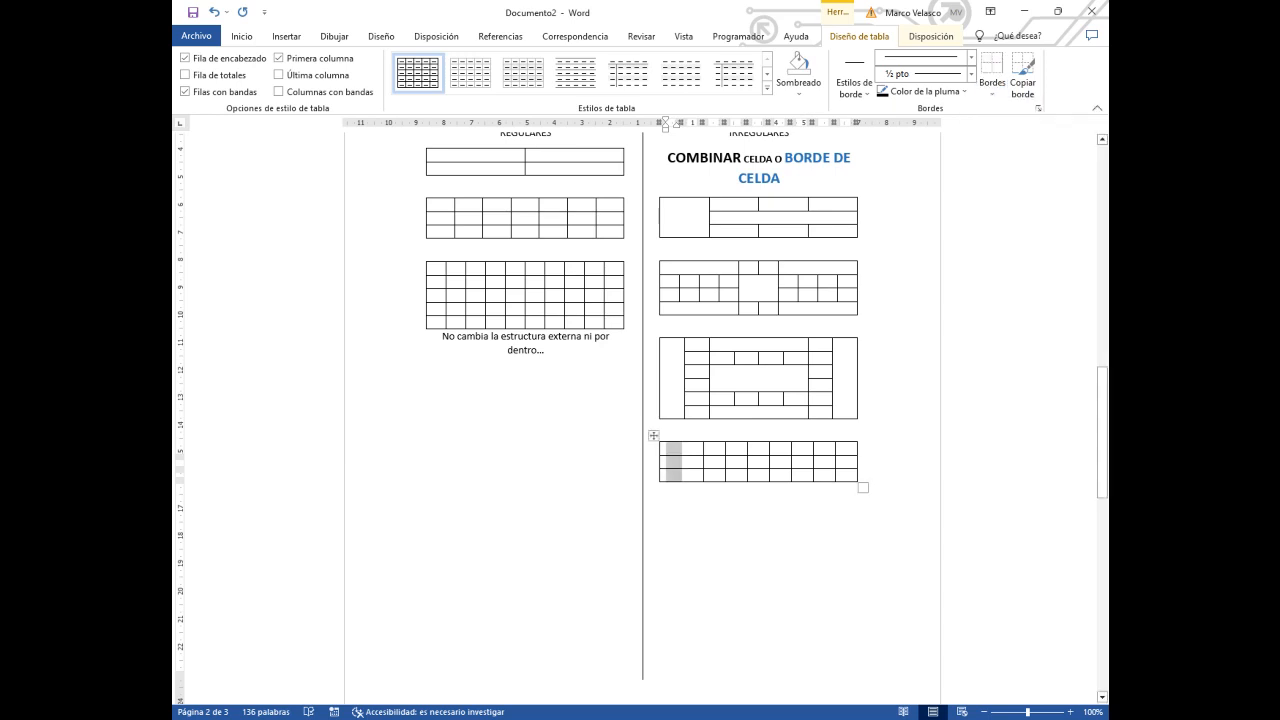
In the fourth IRREGULARES table, remove the inner vertical border between the last two columns.
drag(824, 449, 846, 475)
click(992, 88)
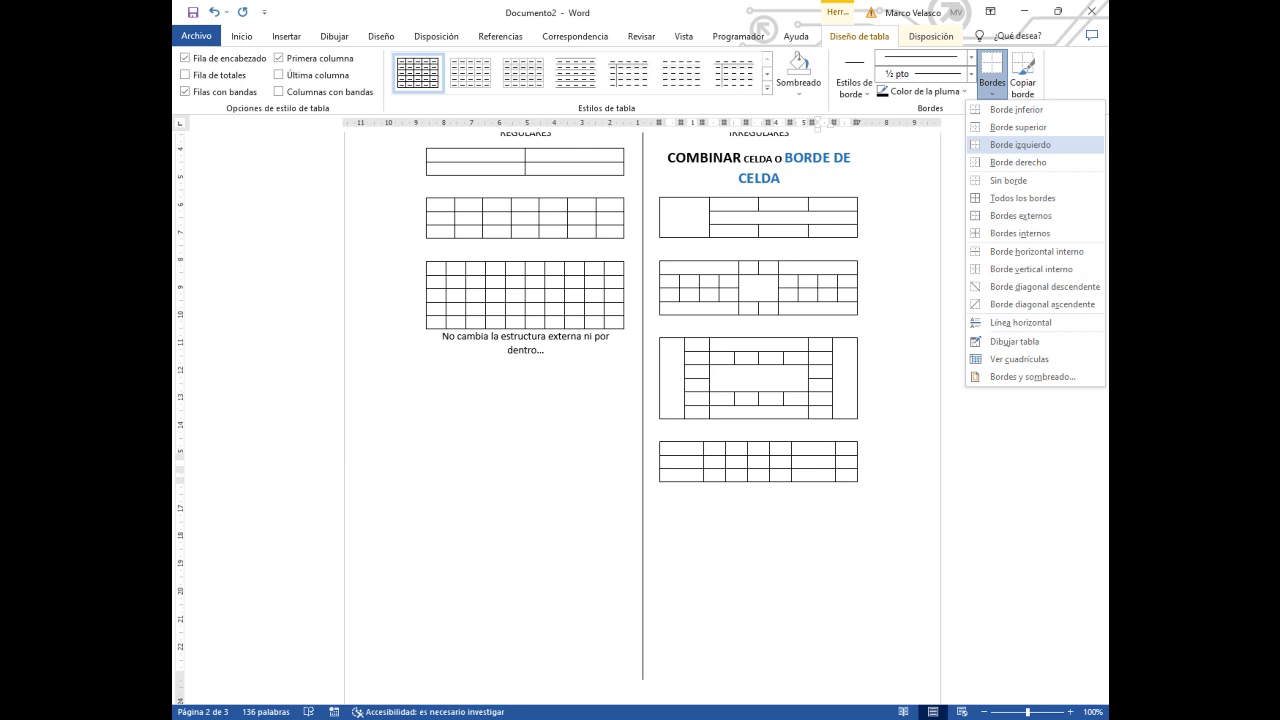
click(1031, 269)
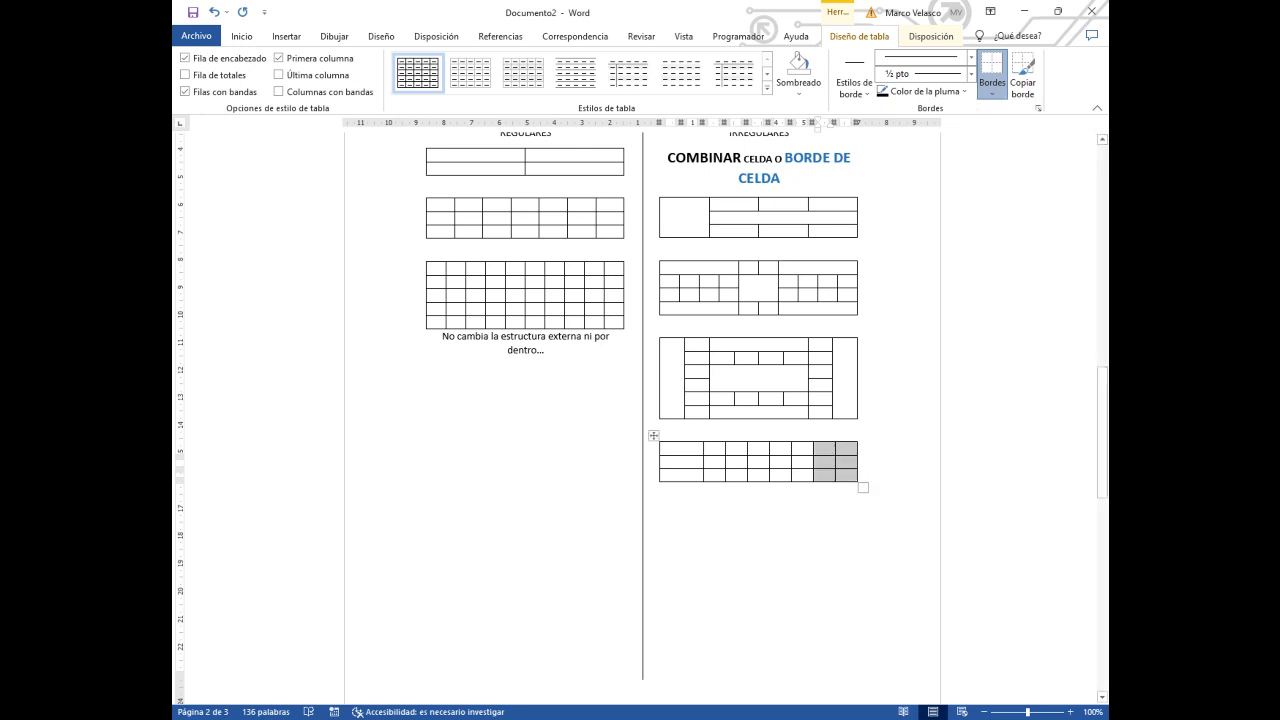
drag(846, 449, 846, 476)
click(846, 449)
click(992, 88)
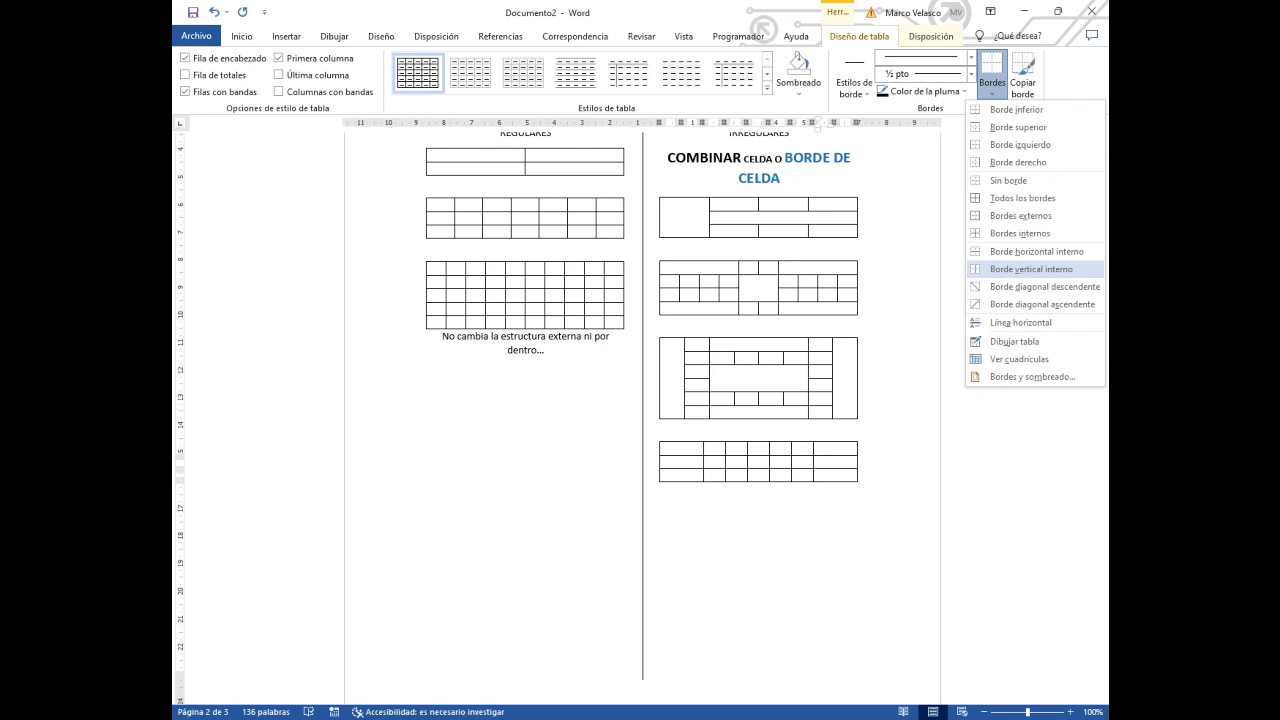
click(1031, 269)
click(758, 505)
click(707, 462)
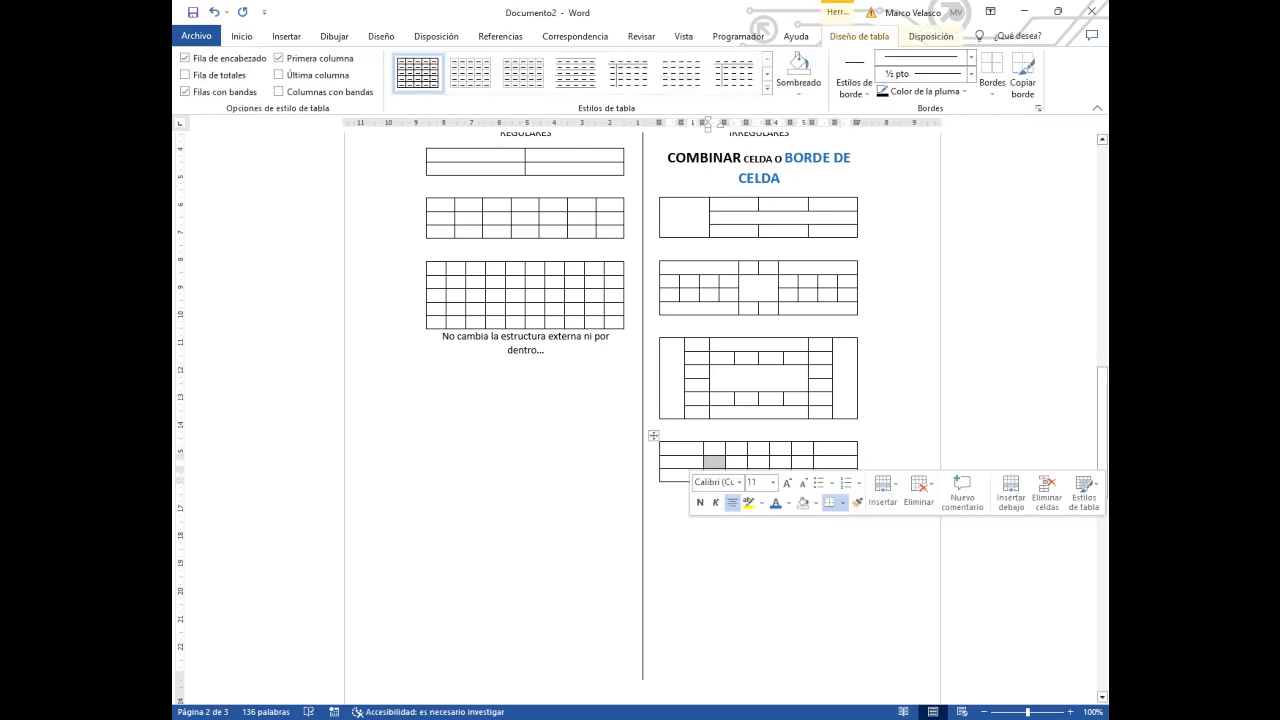
click(836, 449)
click(757, 531)
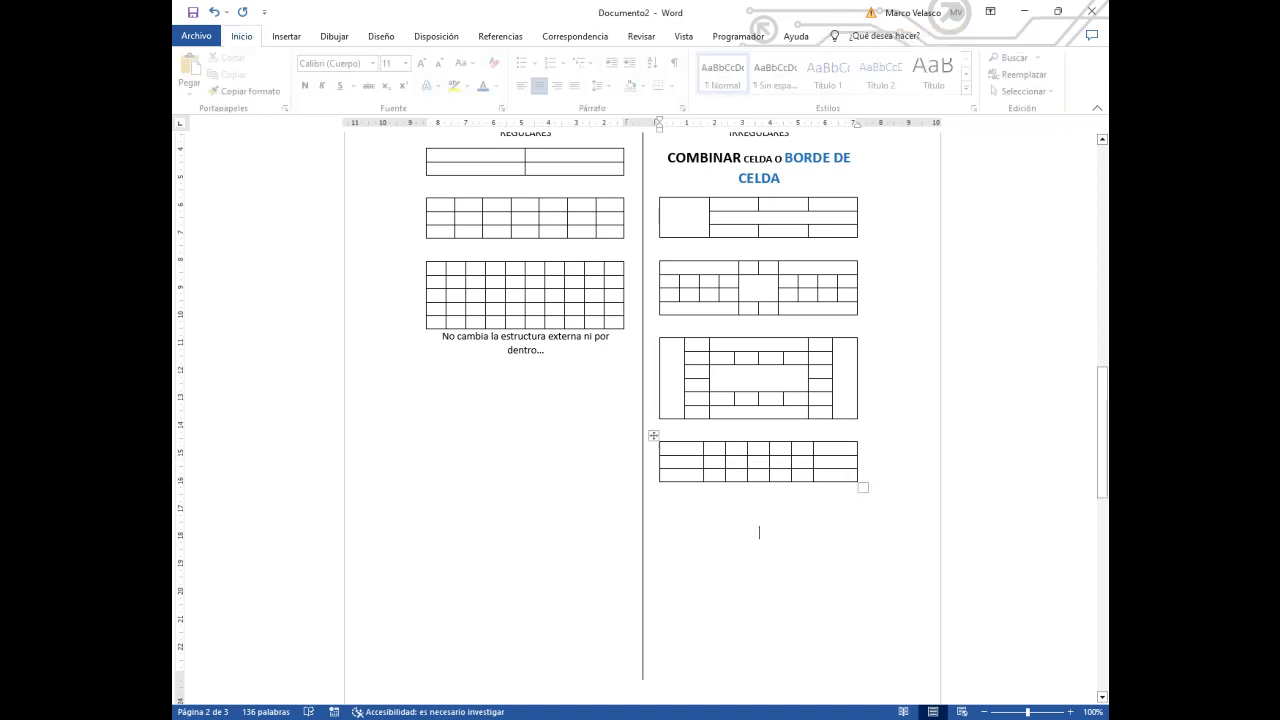
In the fourth IRREGULARES table, remove all inner borders from the central three-by-three block of cells.
click(738, 461)
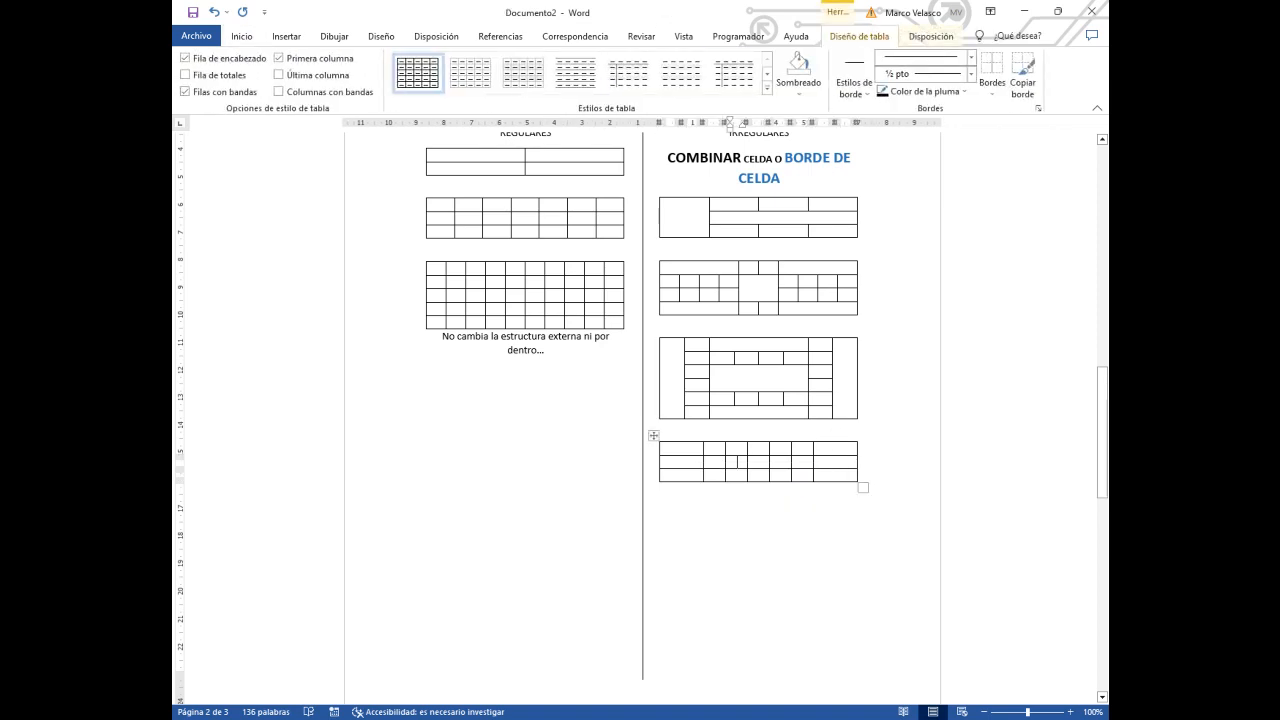
drag(736, 448, 782, 476)
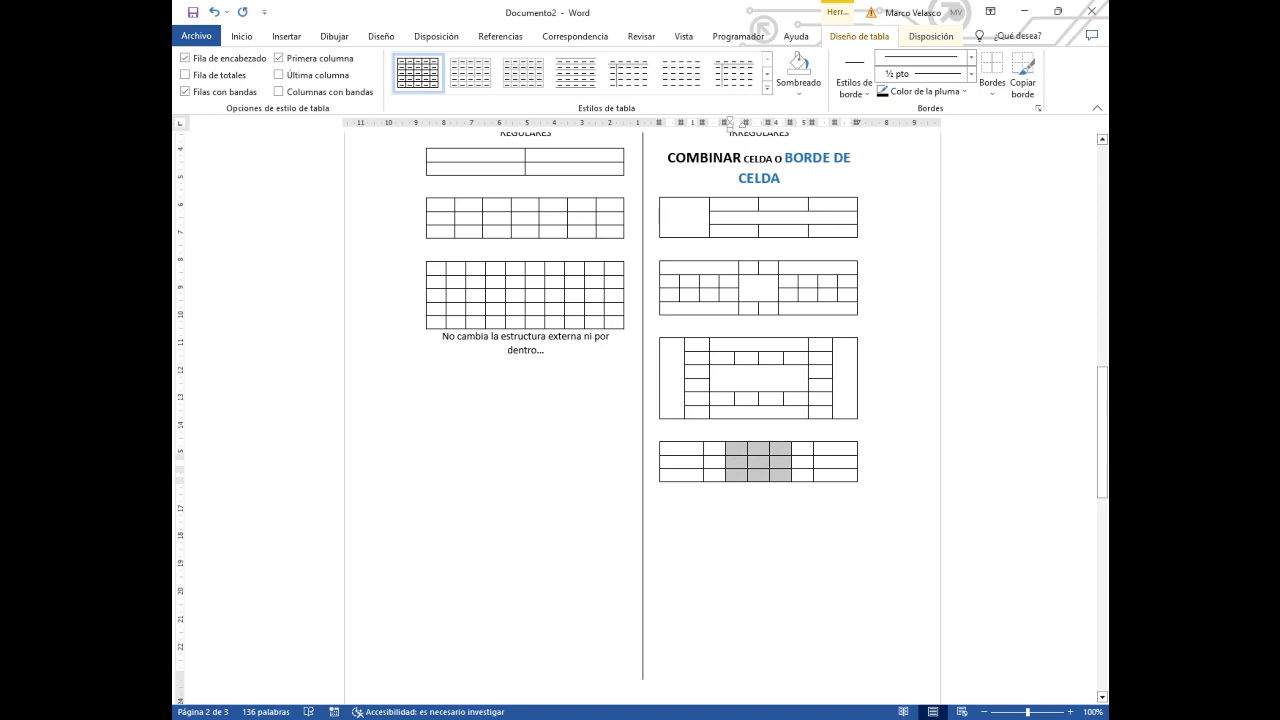
click(992, 93)
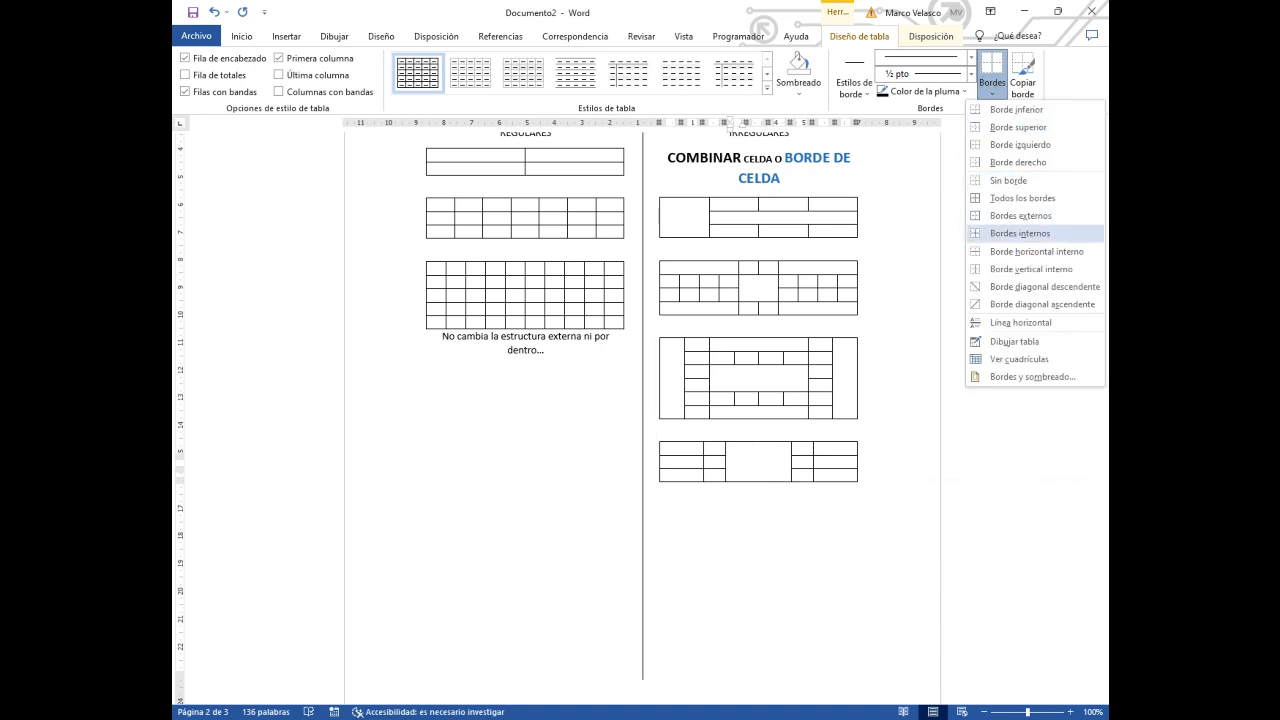
click(1020, 233)
click(759, 532)
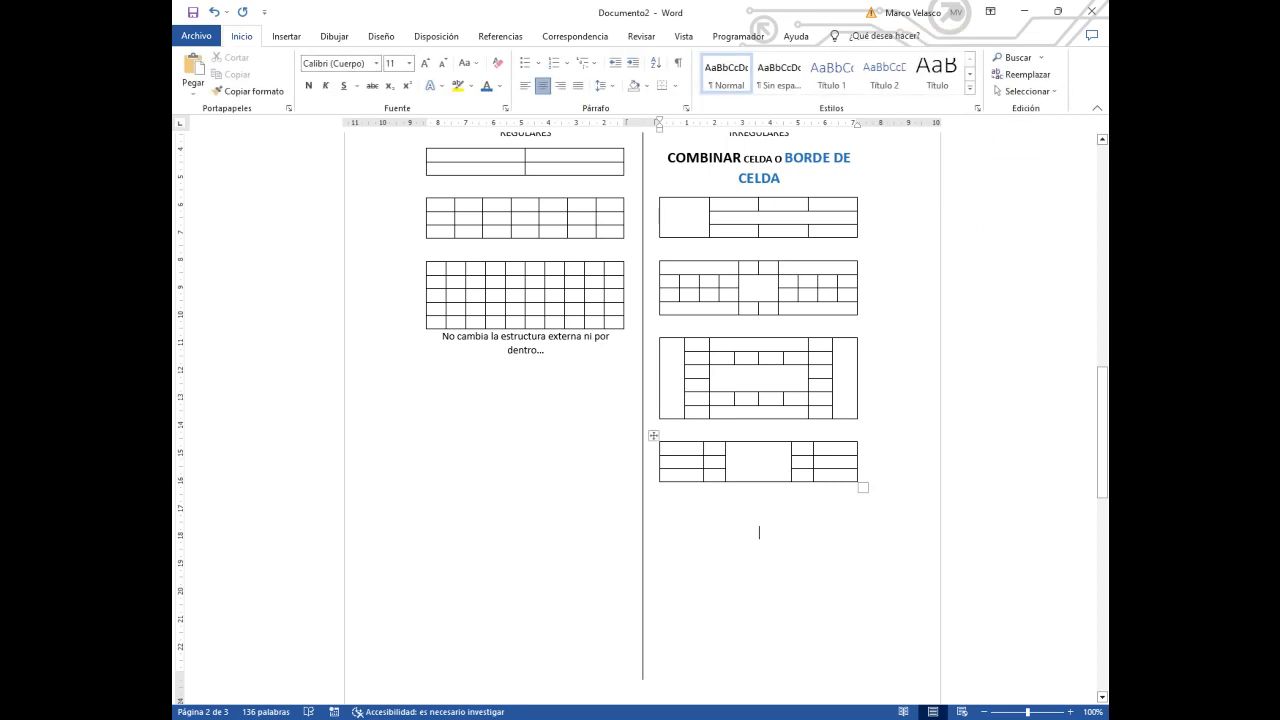
double_click(758, 448)
click(759, 510)
click(861, 308)
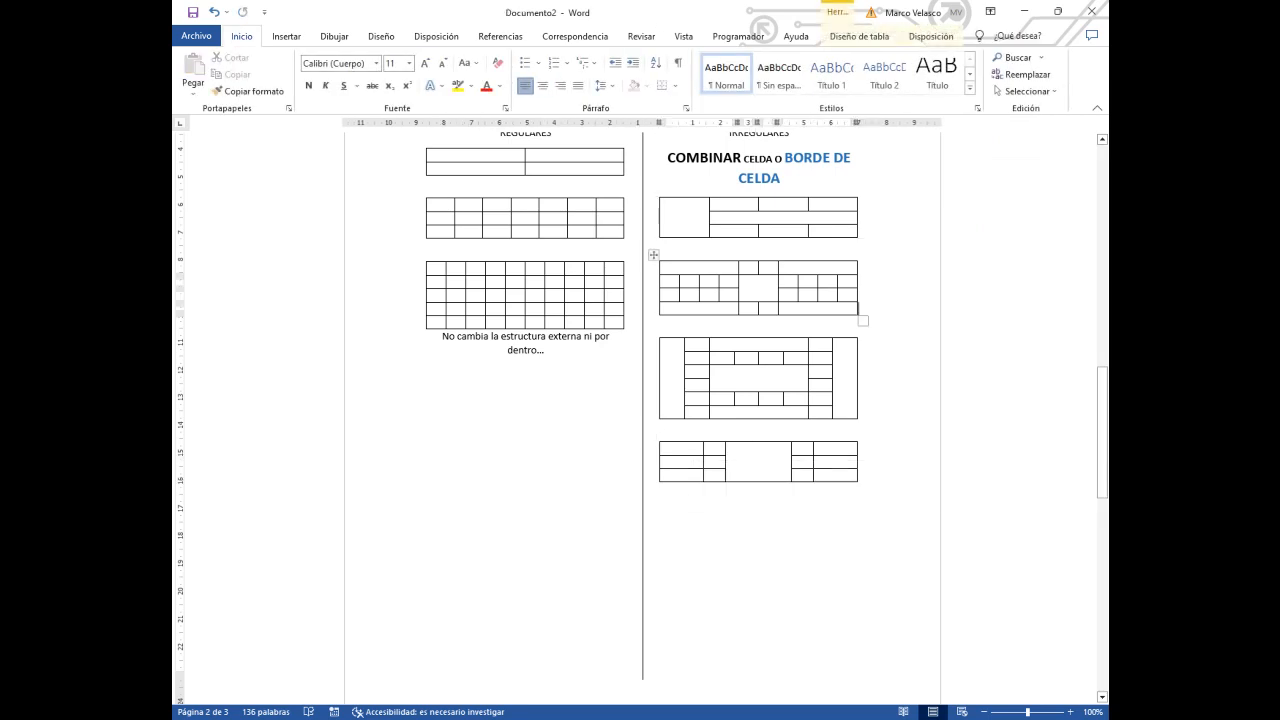
Try splitting the large central cell of the third IRREGULARES table into four columns and one row, and undo the split.
click(759, 373)
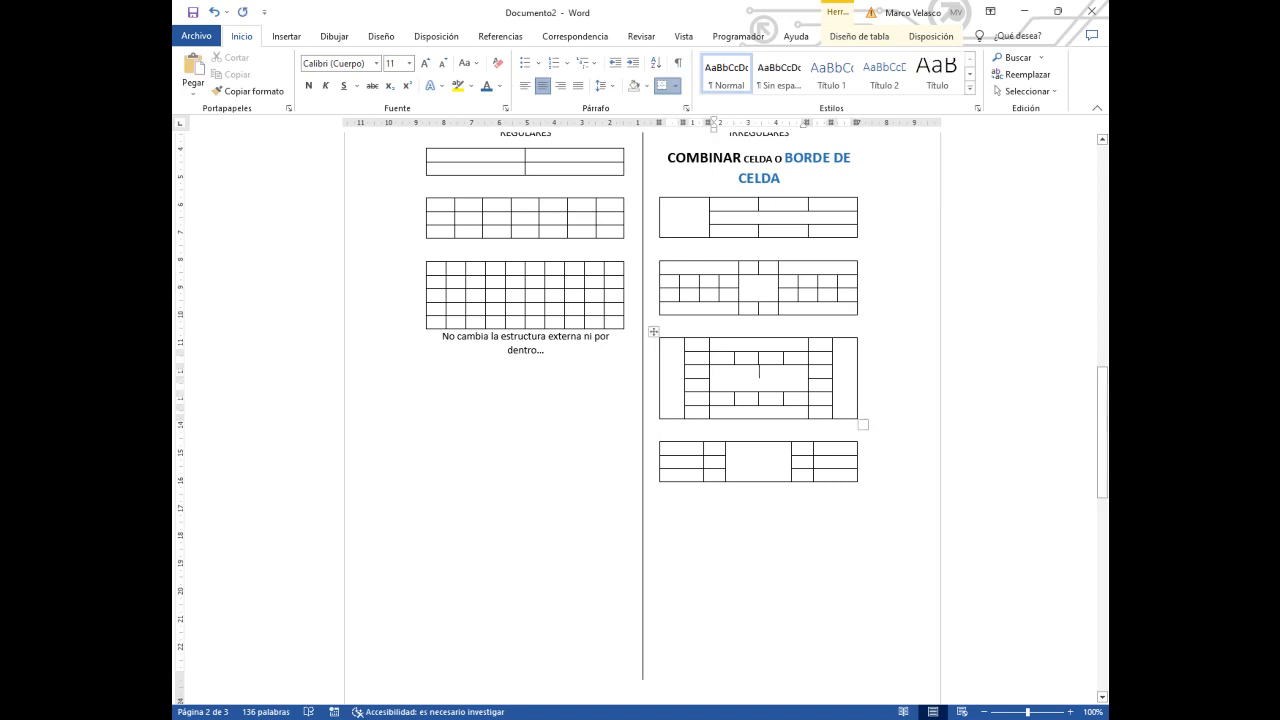
click(676, 86)
click(676, 86)
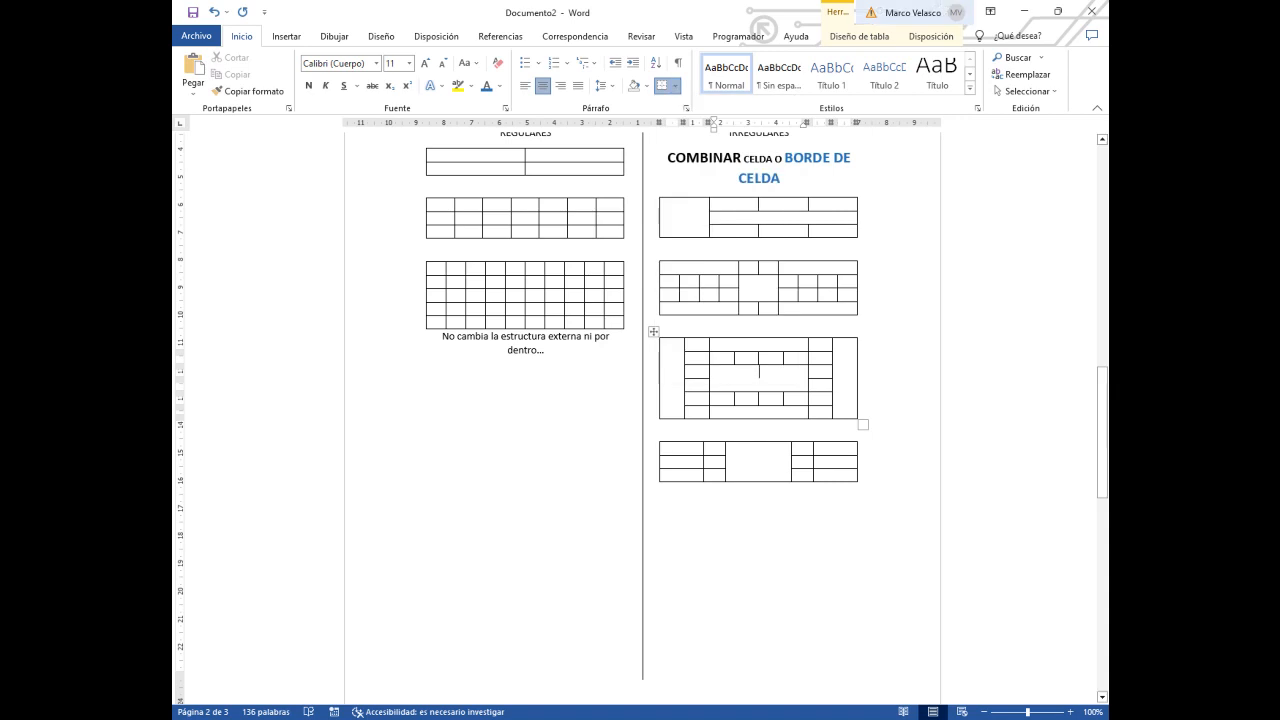
click(931, 36)
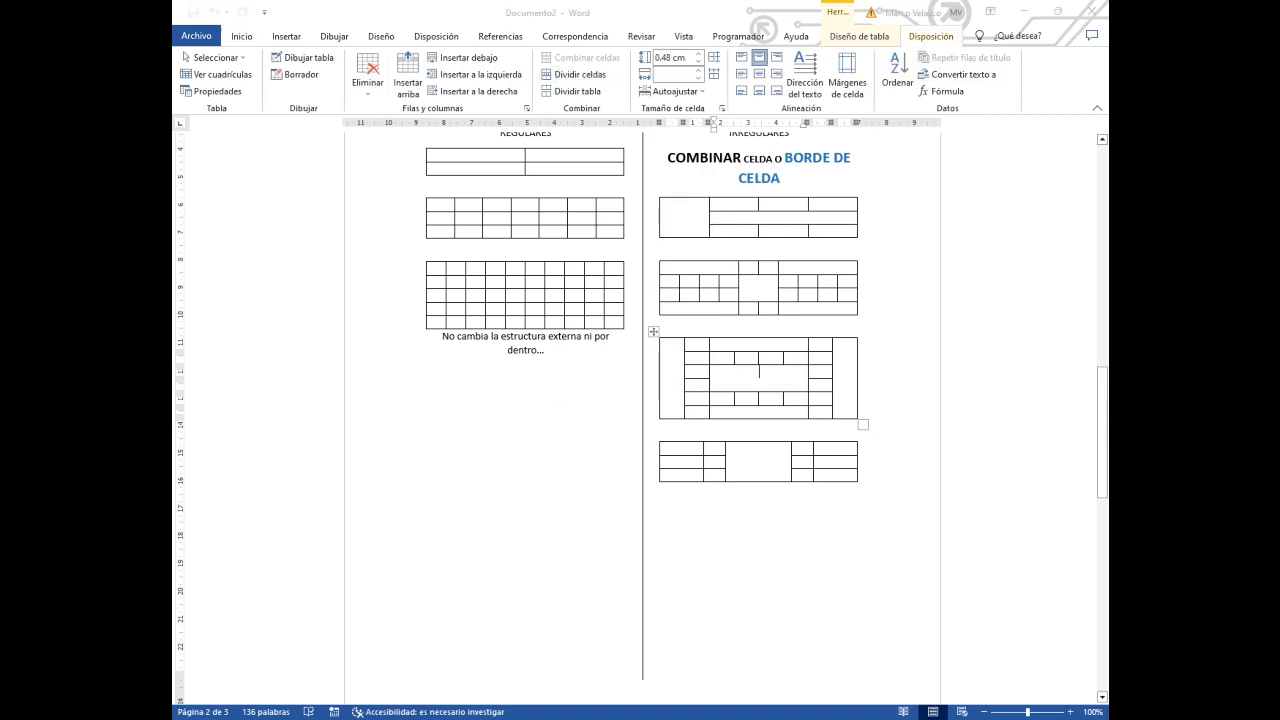
click(575, 74)
drag(590, 303, 492, 279)
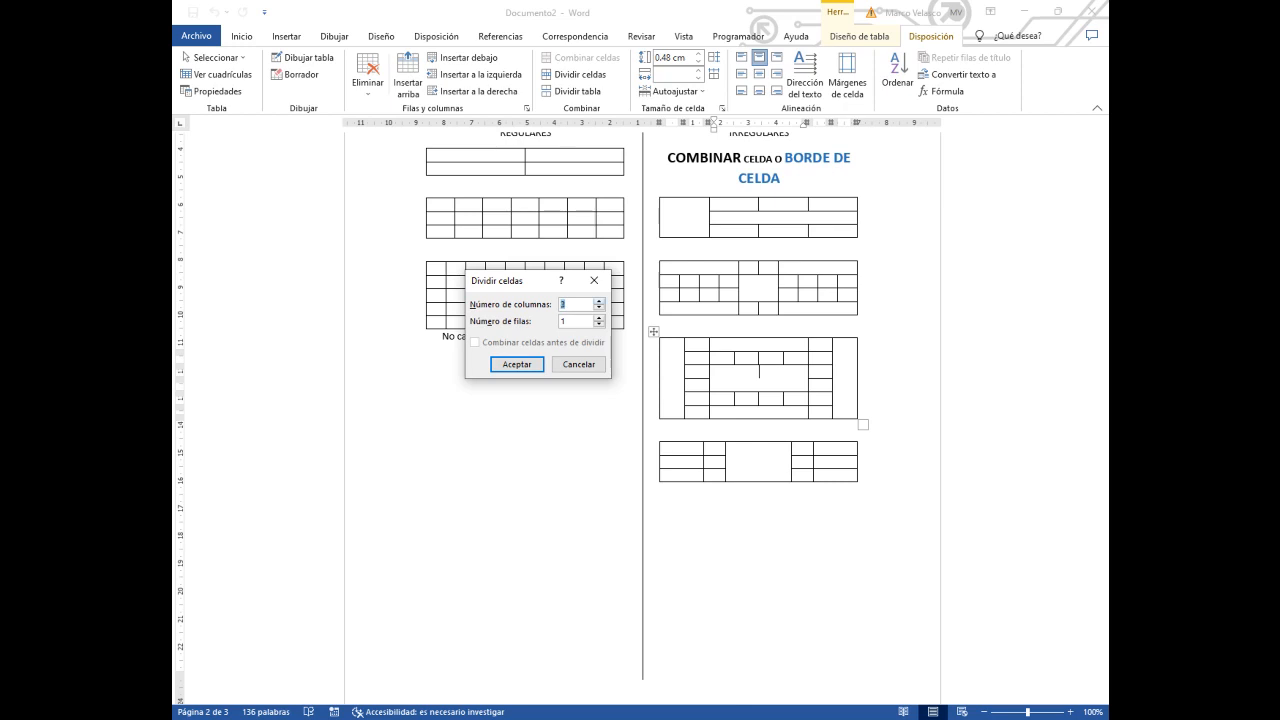
key(Up)
key(Return)
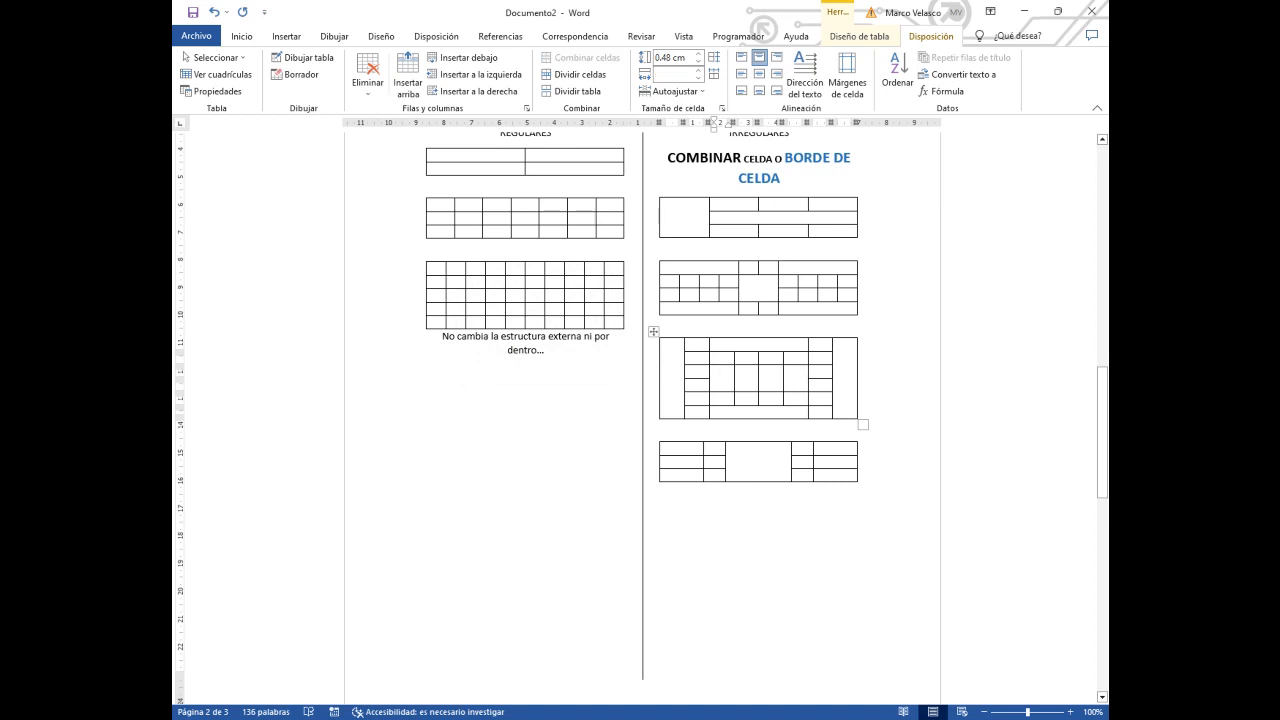
key(ctrl+z)
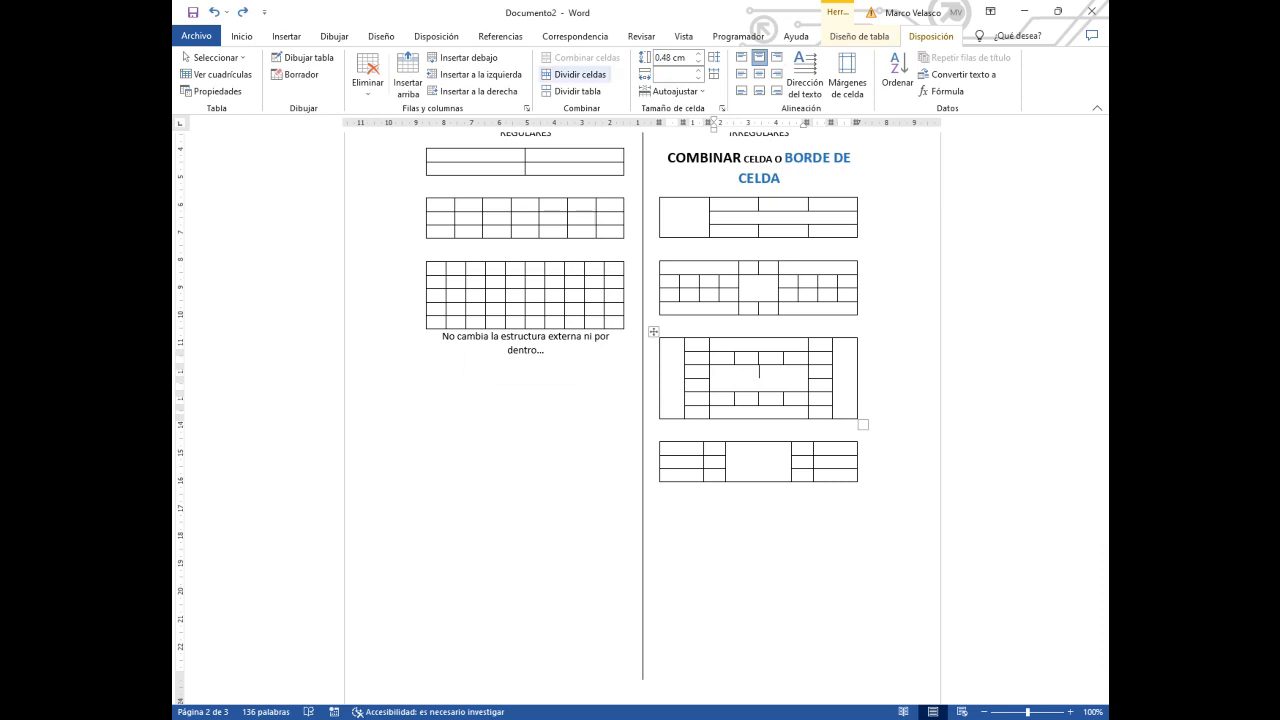
Try to split the large central cell of the third IRREGULARES table into one column and four rows.
click(575, 74)
key(Tab)
text(4)
key(shift+Tab)
text(1)
key(Tab)
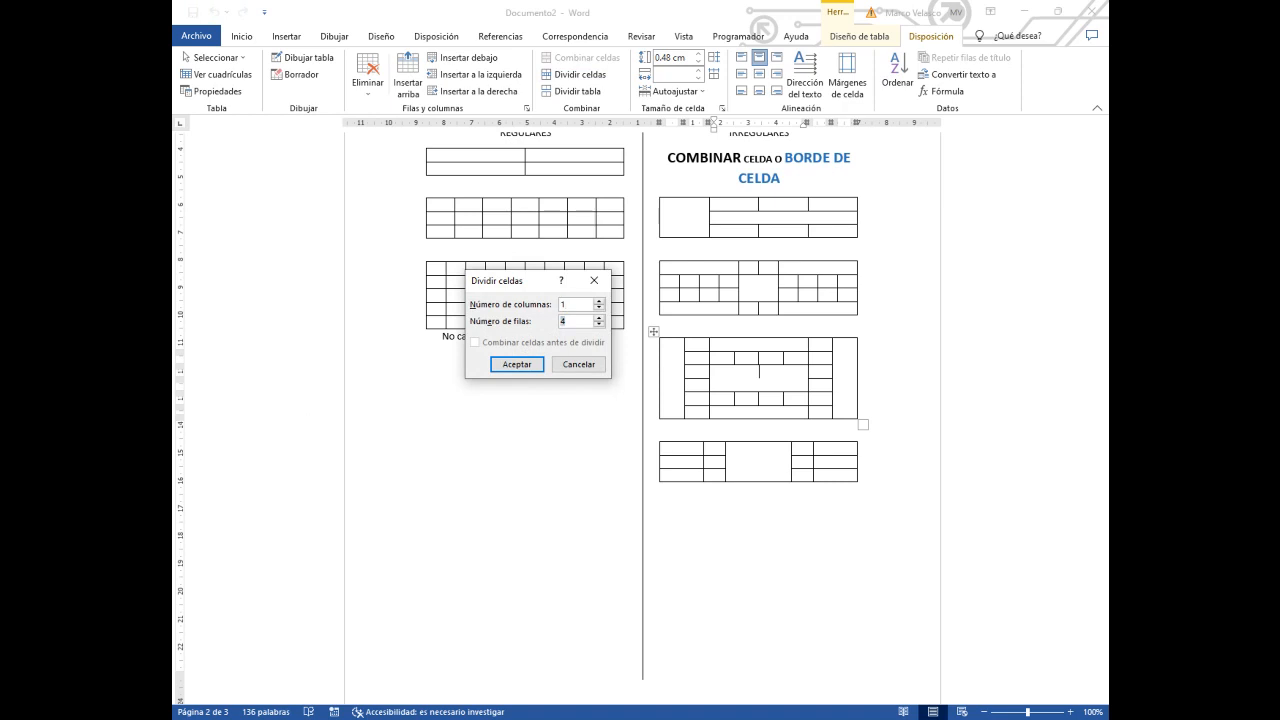
click(575, 304)
key(Return)
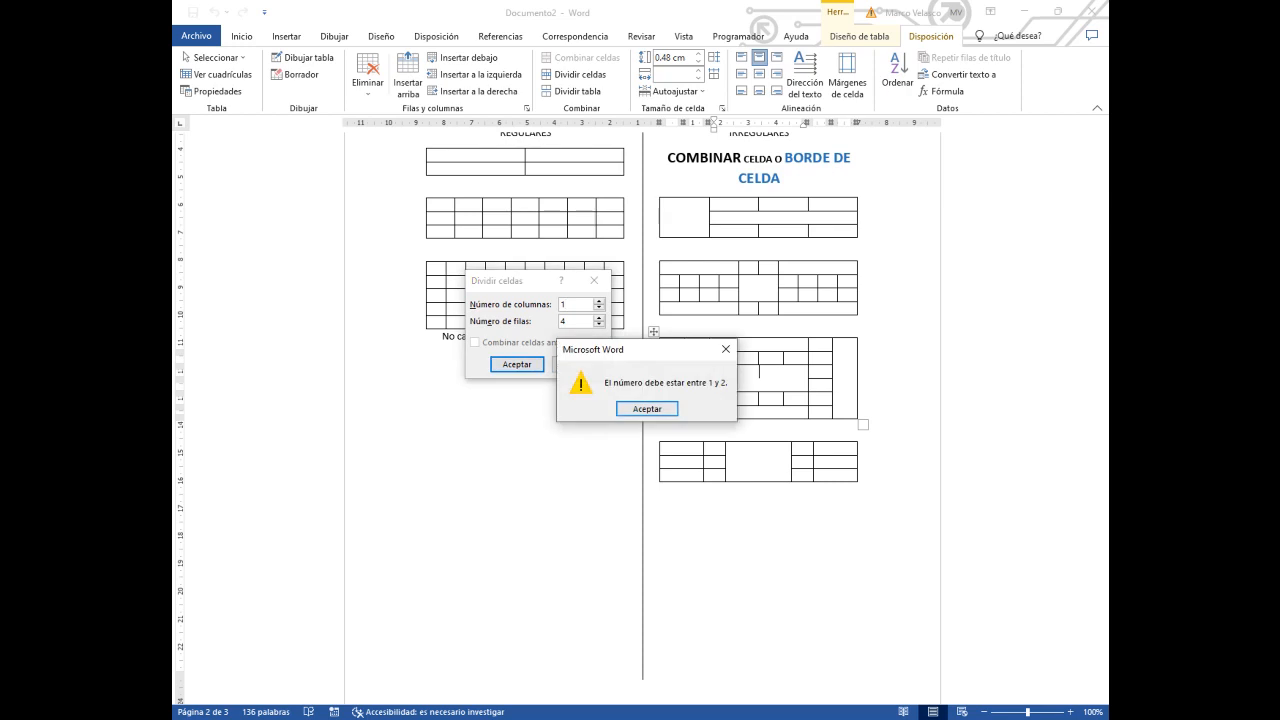
key(Return)
key(Return)
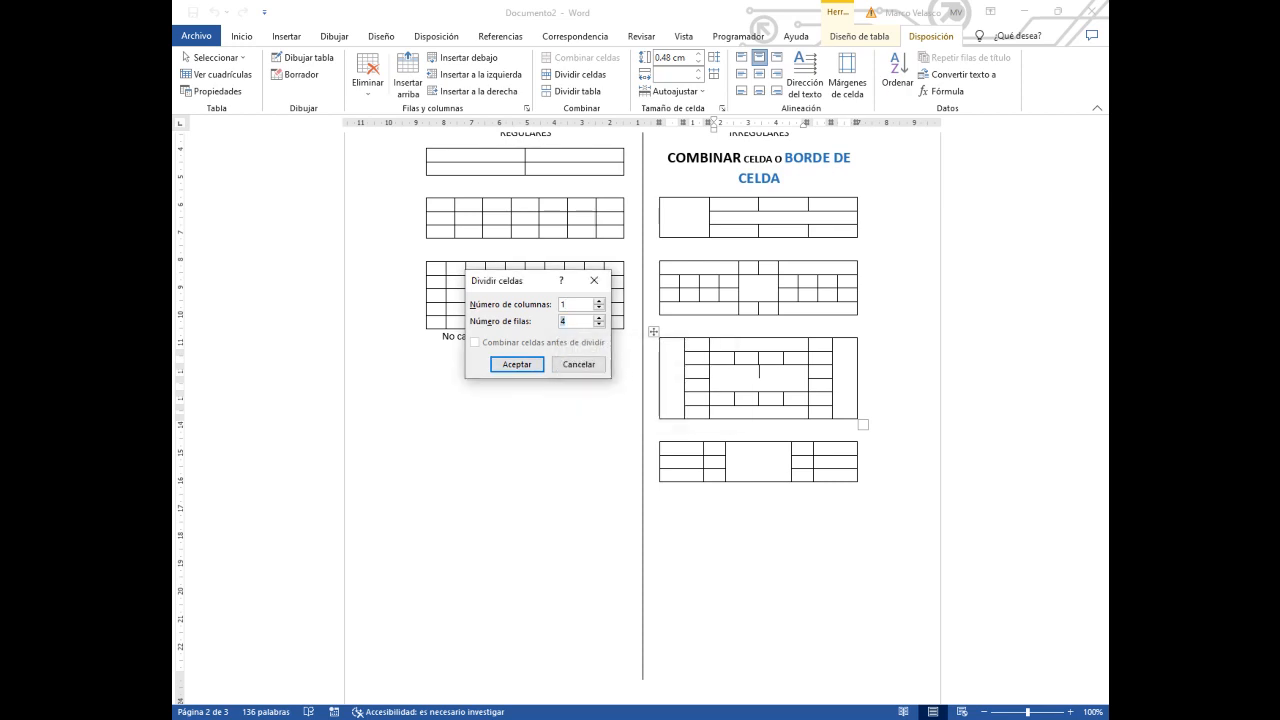
Split the large central cell of the third IRREGULARES table into two columns and two rows.
text(2)
drag(568, 304, 559, 304)
text(2)
key(Return)
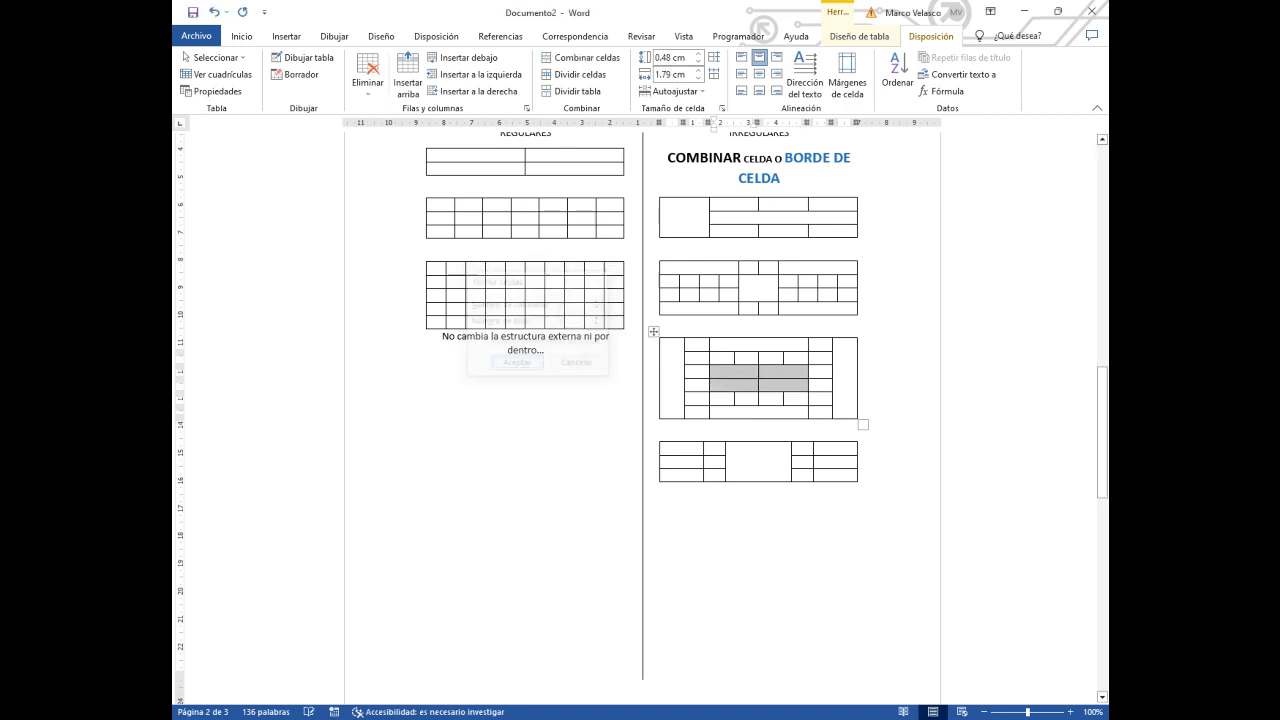
click(784, 385)
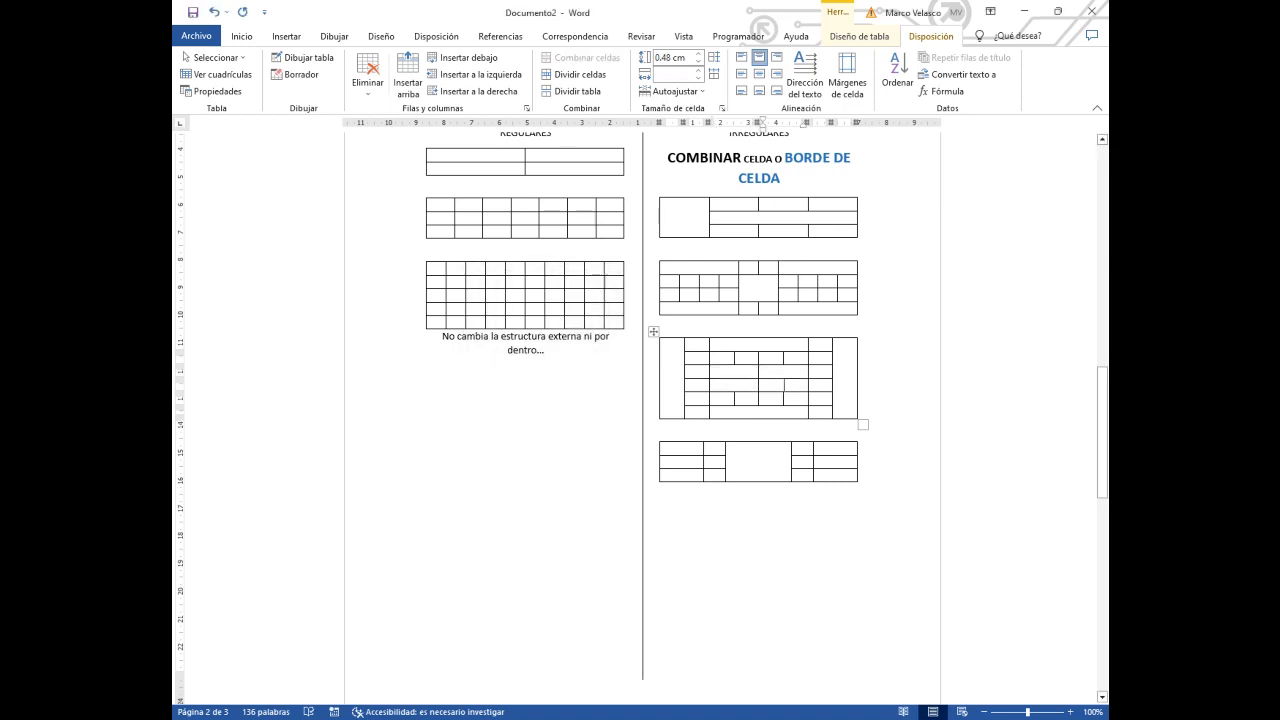
drag(784, 385, 738, 385)
drag(733, 372, 785, 372)
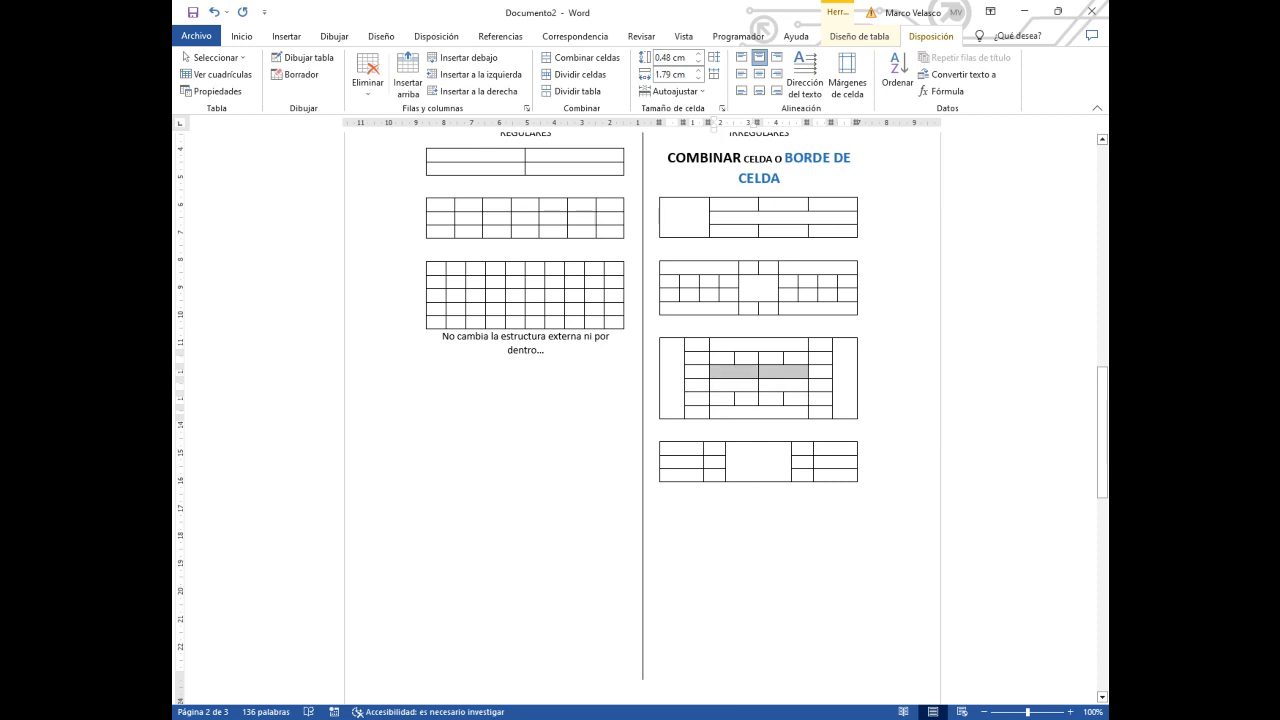
click(759, 412)
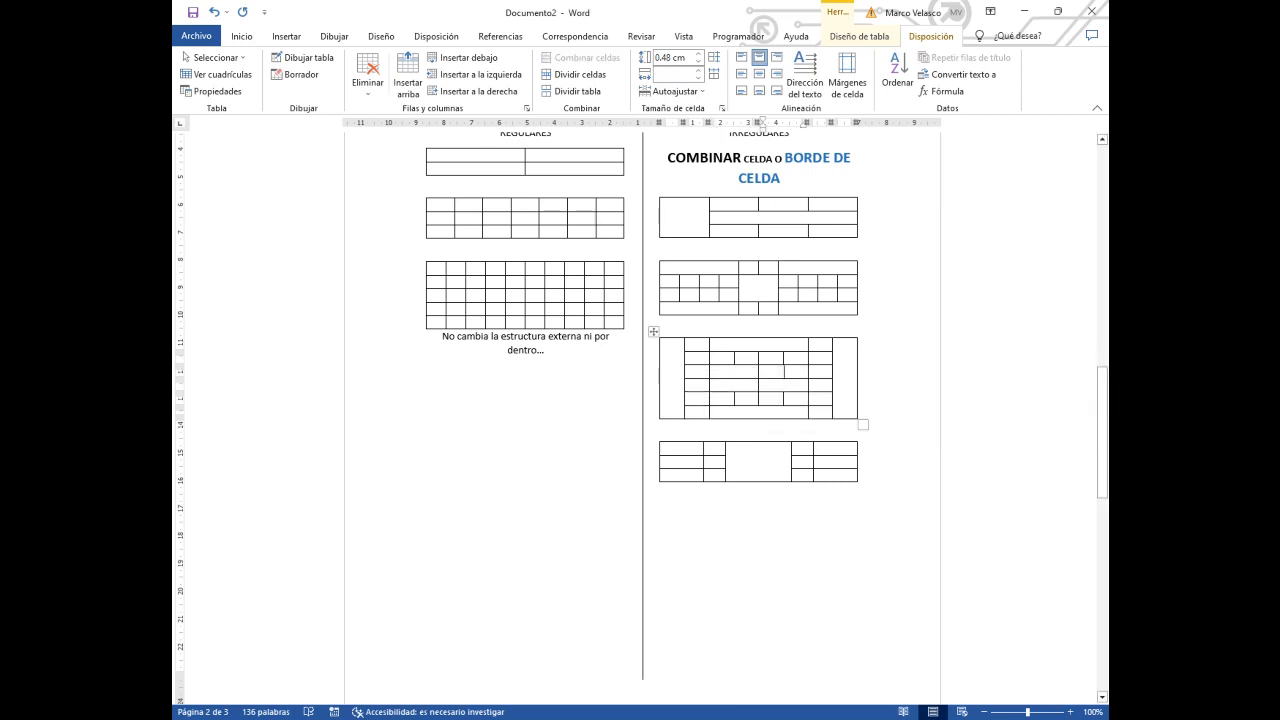
Split the merged last column of the third IRREGULARES table into one column and six rows.
click(846, 344)
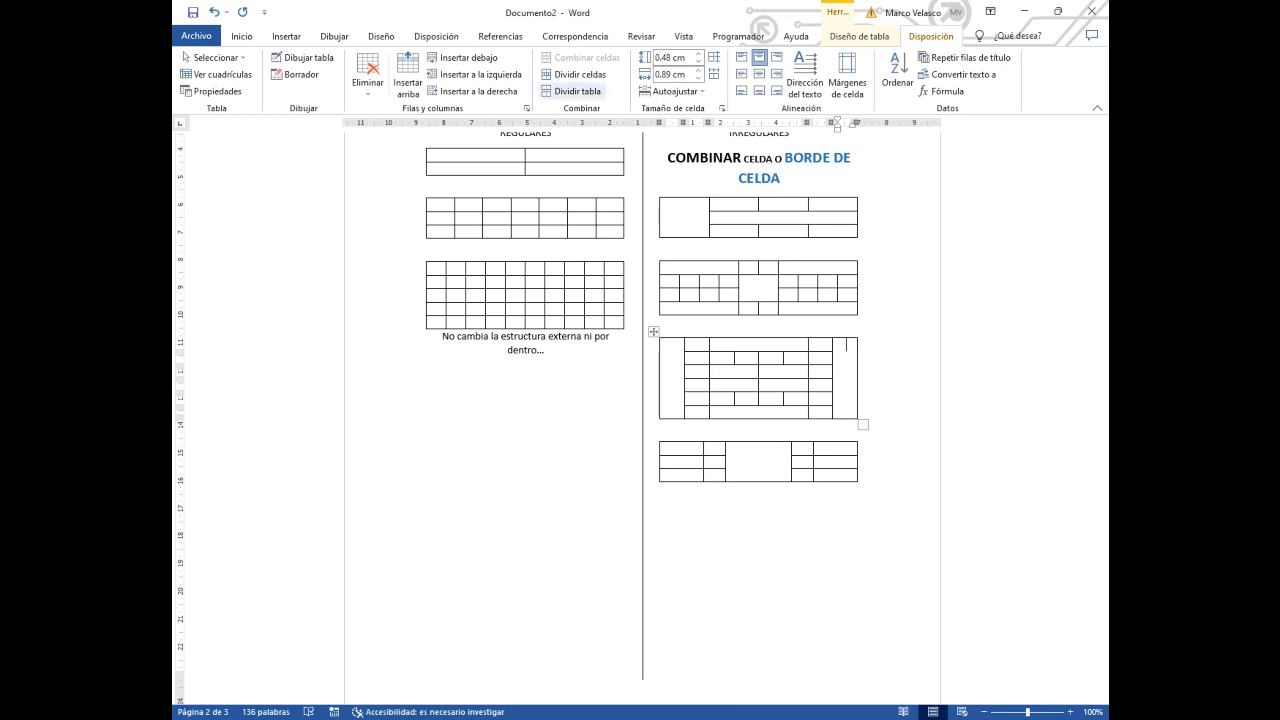
click(567, 74)
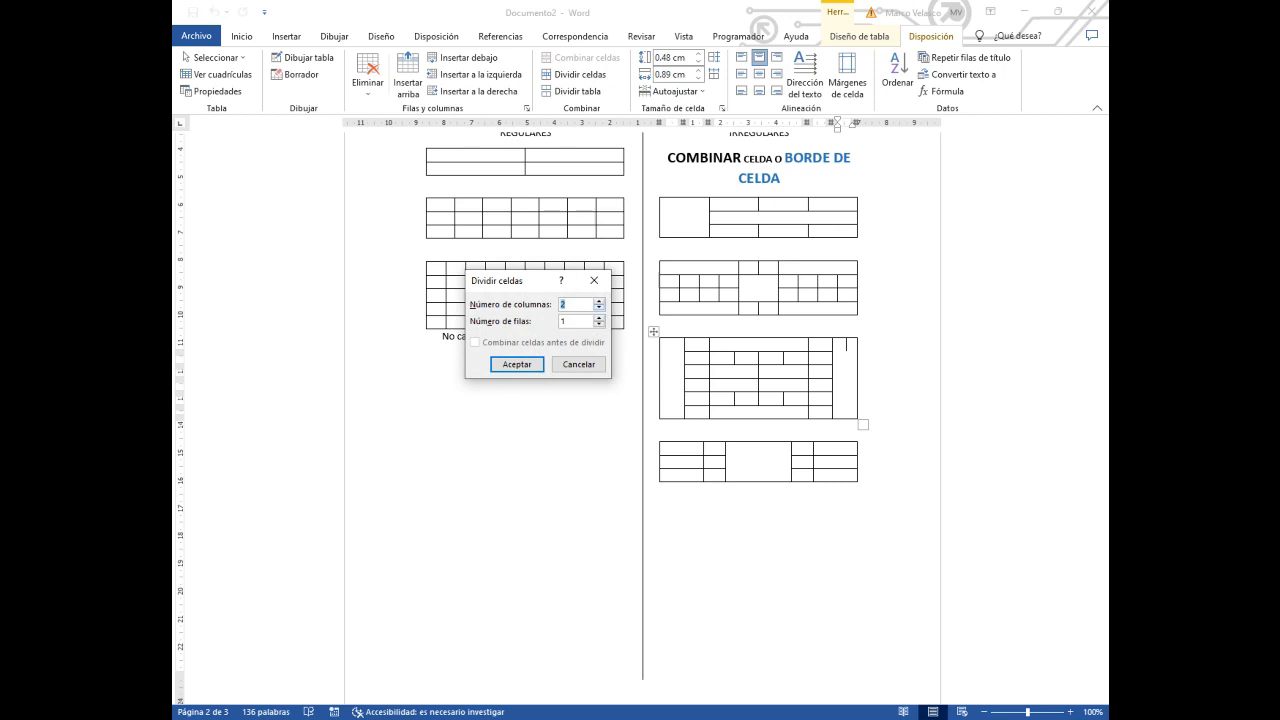
key(Tab)
text(6)
click(517, 364)
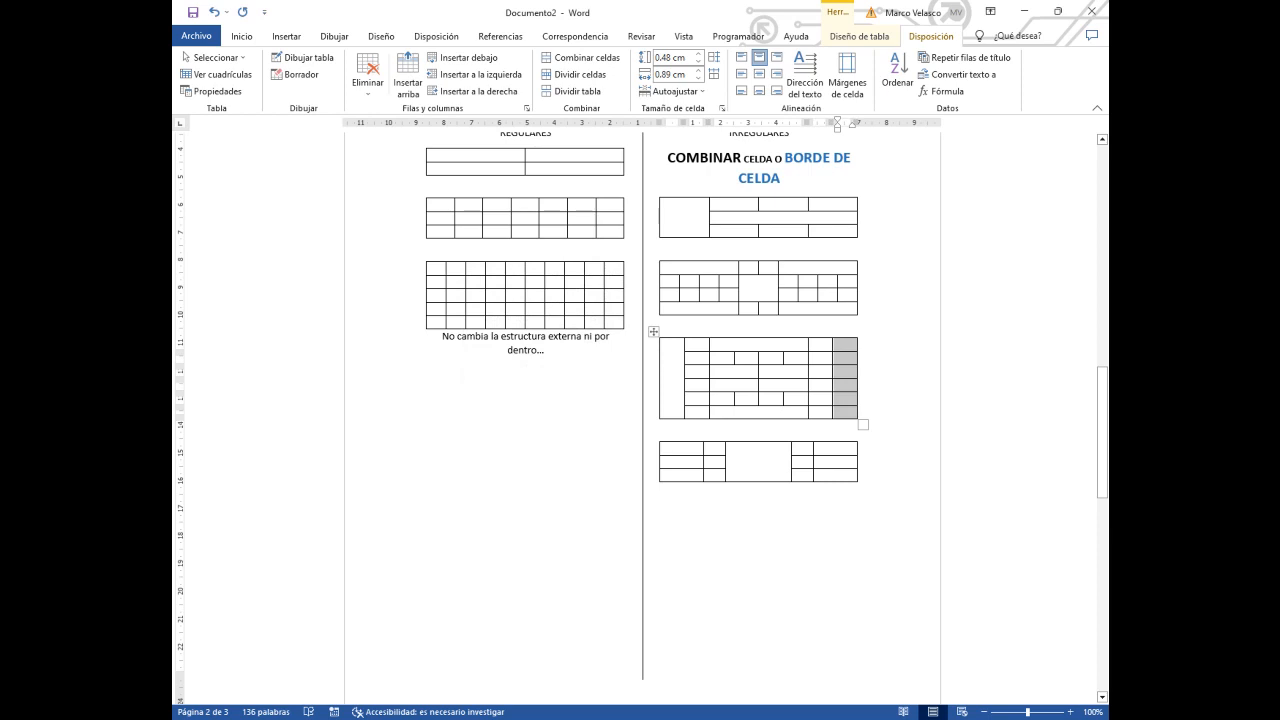
Split the merged first column of the third IRREGULARES table into one column and three rows.
click(673, 346)
click(574, 74)
drag(522, 281, 467, 276)
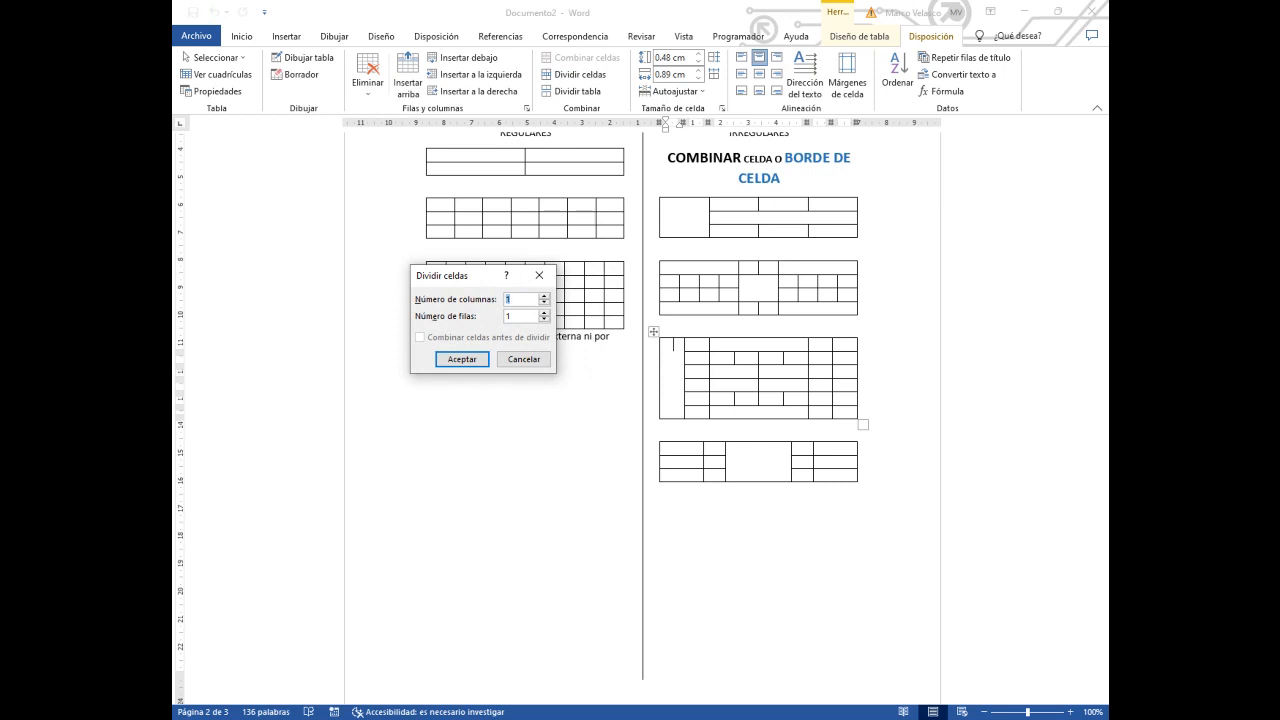
click(544, 313)
key(Return)
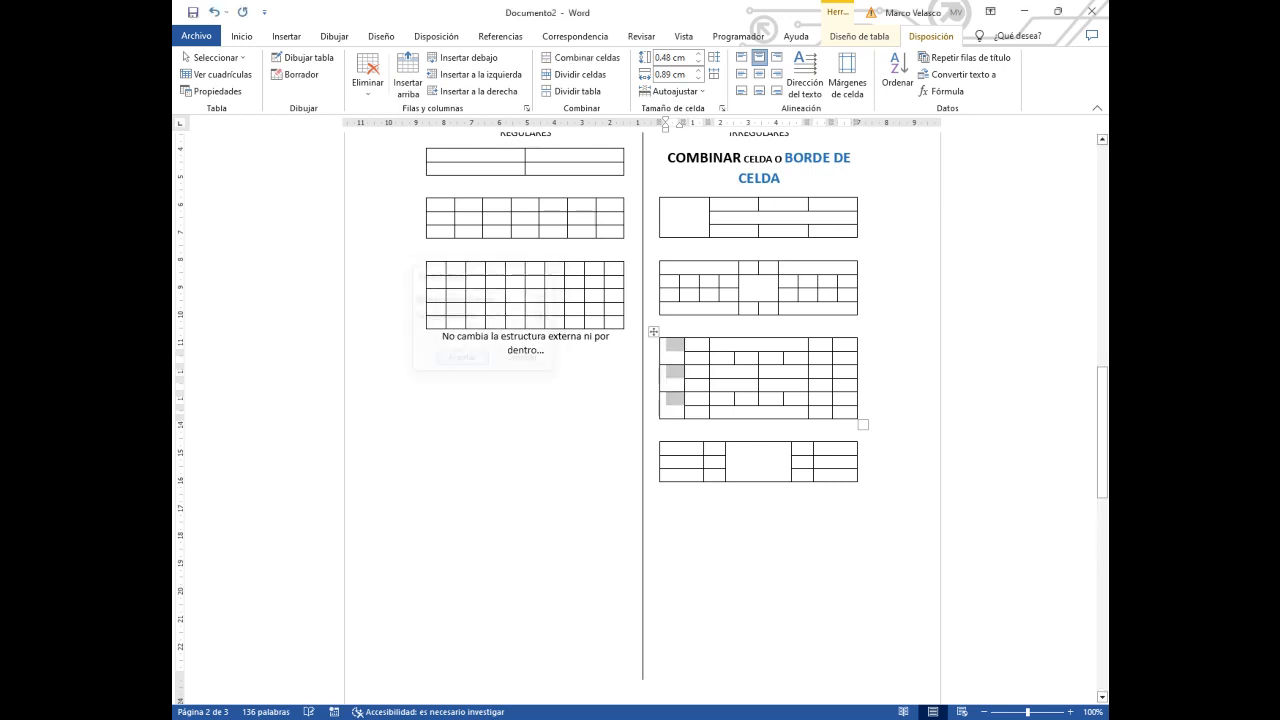
click(671, 402)
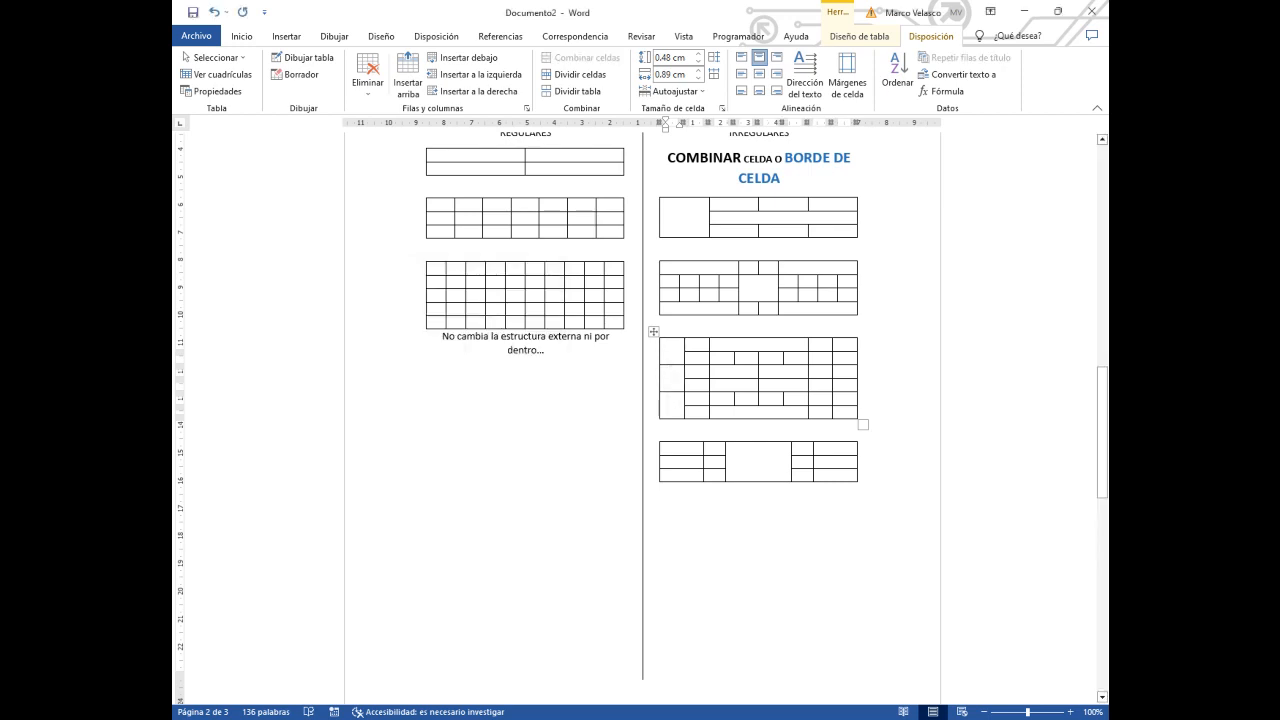
drag(673, 399, 673, 372)
click(673, 345)
click(862, 399)
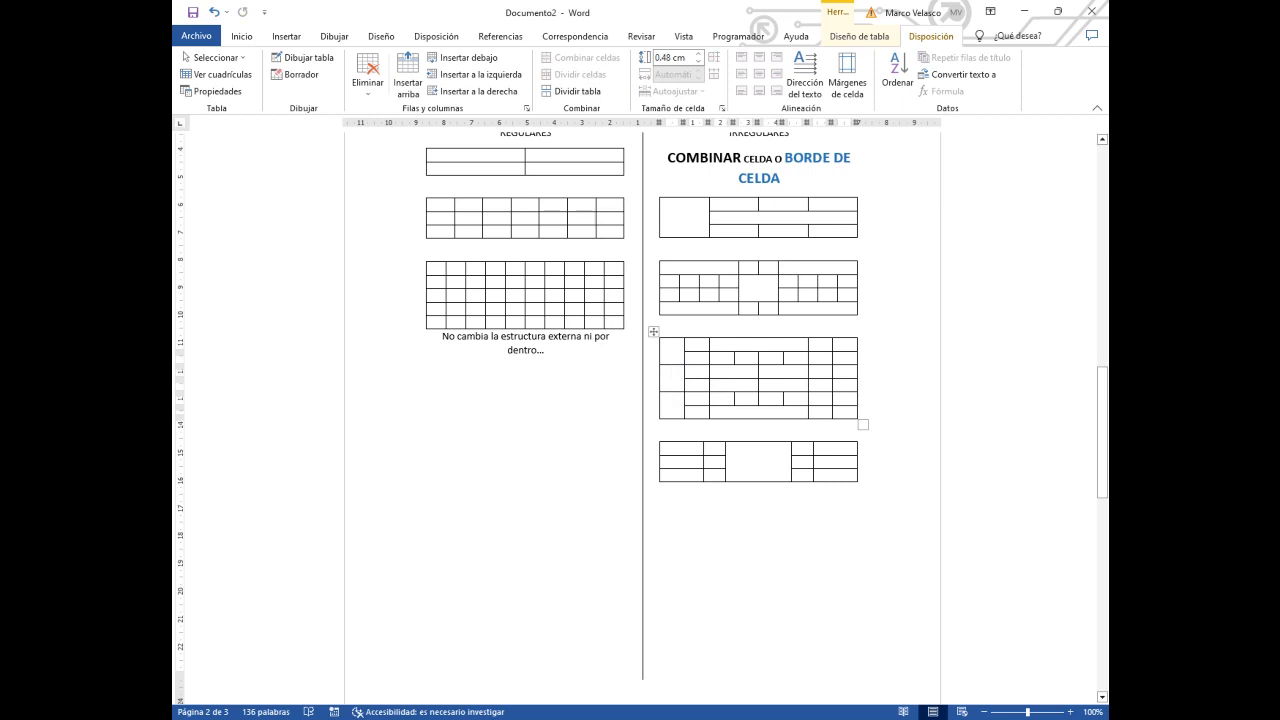
Delete the surplus blank paragraphs below the fourth IRREGULARES table.
click(759, 510)
key(Delete)
key(Delete)
key(Delete)
key(Delete)
key(Delete)
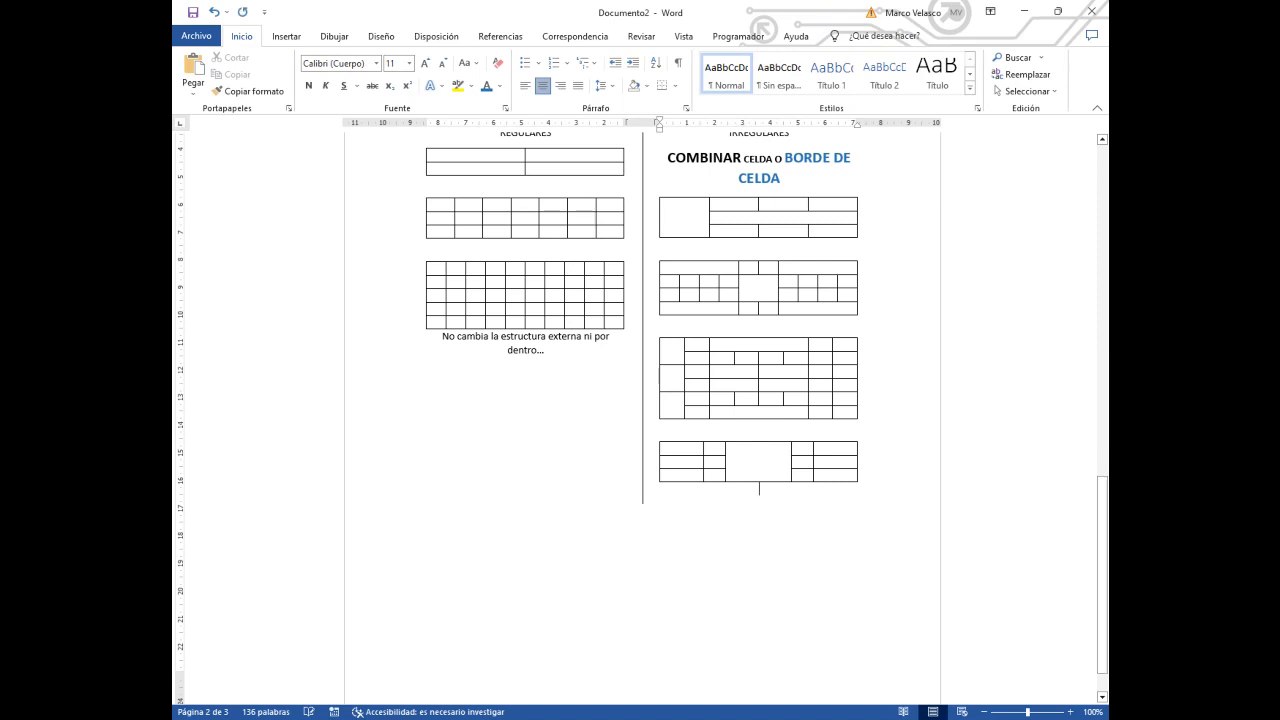
Below the two columns, write "Así como podemos combinar celdas podemos dividir; ya sea por medio de filas o columnas según sea el caso....".
click(427, 511)
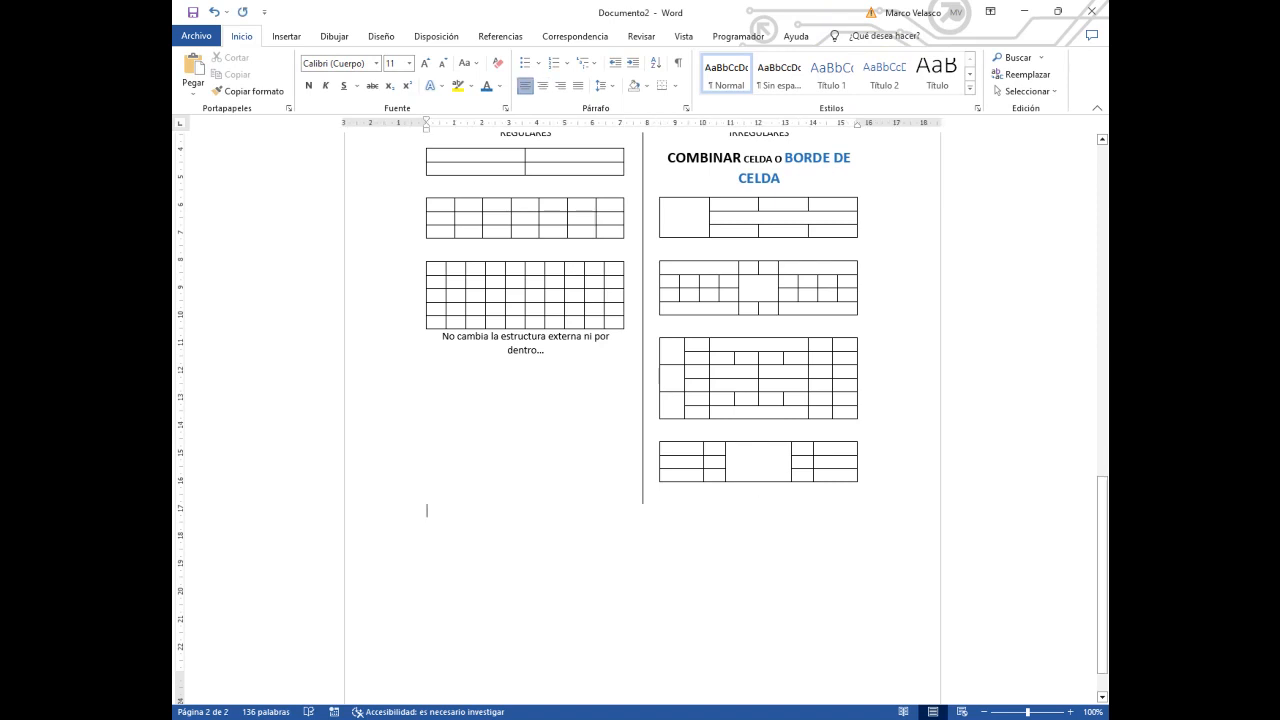
text(Así )
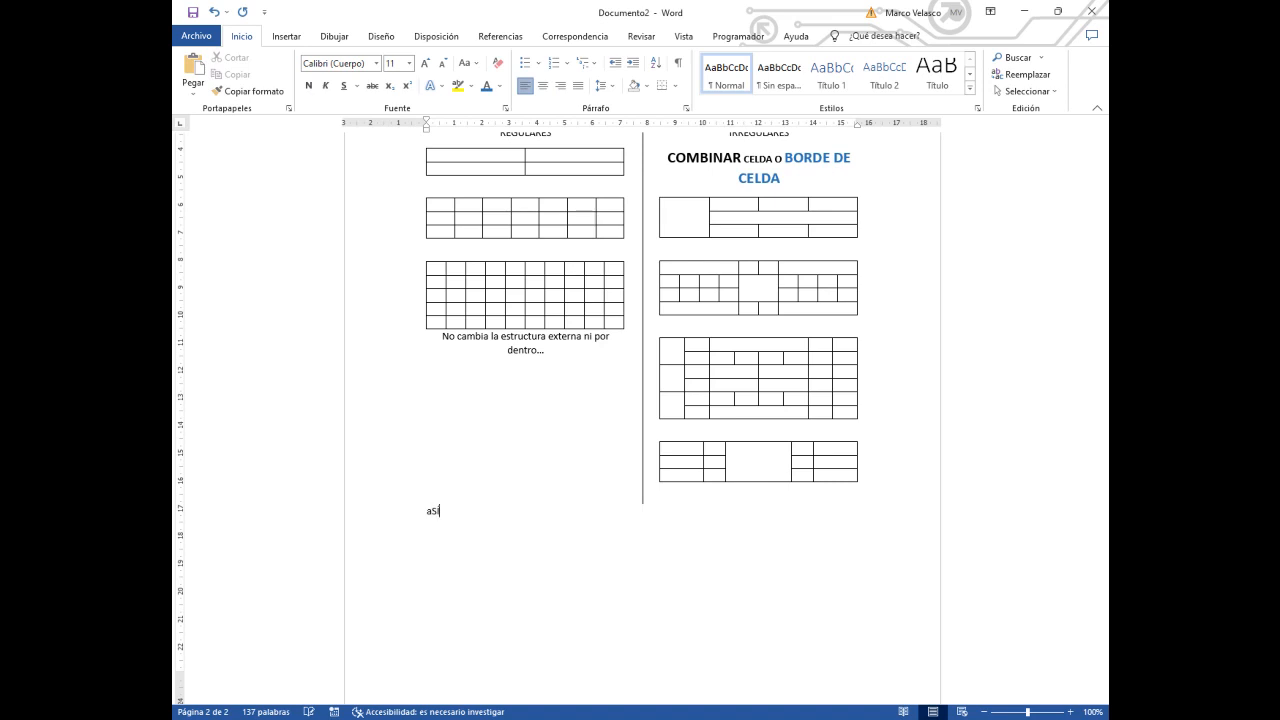
text(como podemos combinar celdas podemos dividir; yase)
text( por)
key(BackSpace)
key(BackSpace)
key(BackSpace)
key(BackSpace)
key(BackSpace)
key(BackSpace)
text(sea por medio de filas o columna)
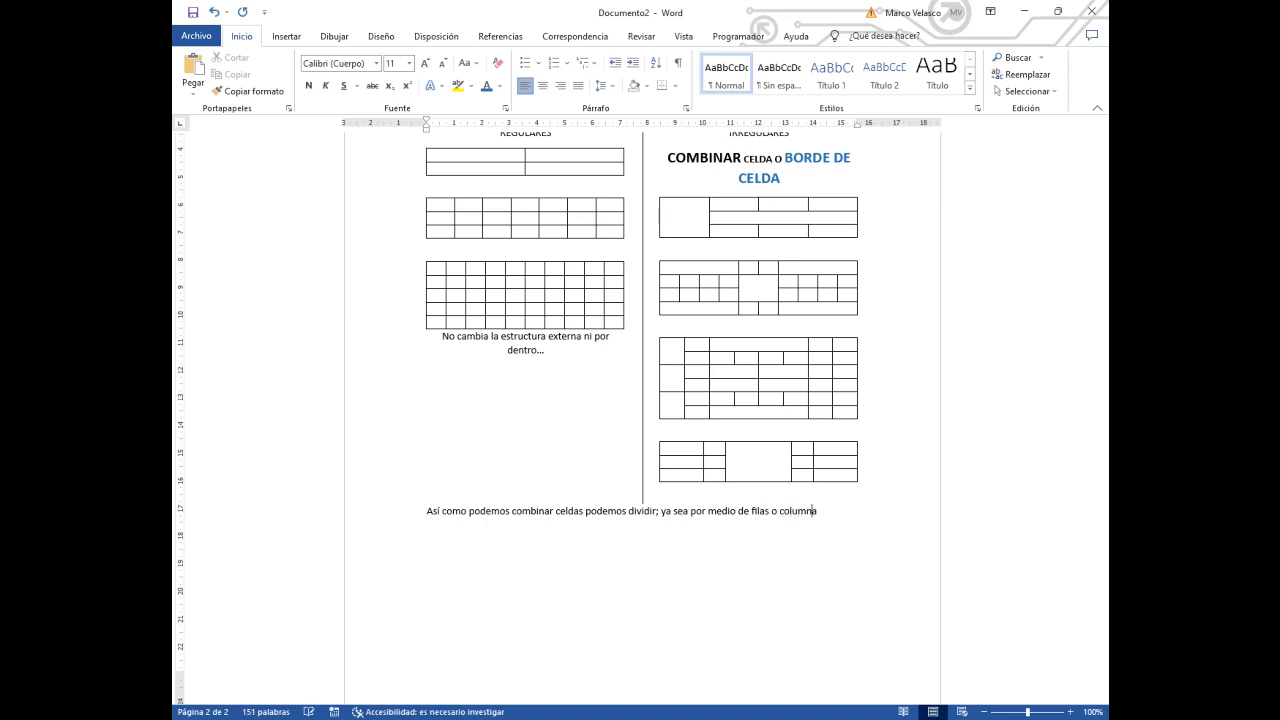
text(s según sea el caso.....)
Add two closing paragraphs: "Si tienes alguna duda no dudes en escribirnos...." and "Nos vemos en un próximo video....".
key(Return)
text(Si tienes)
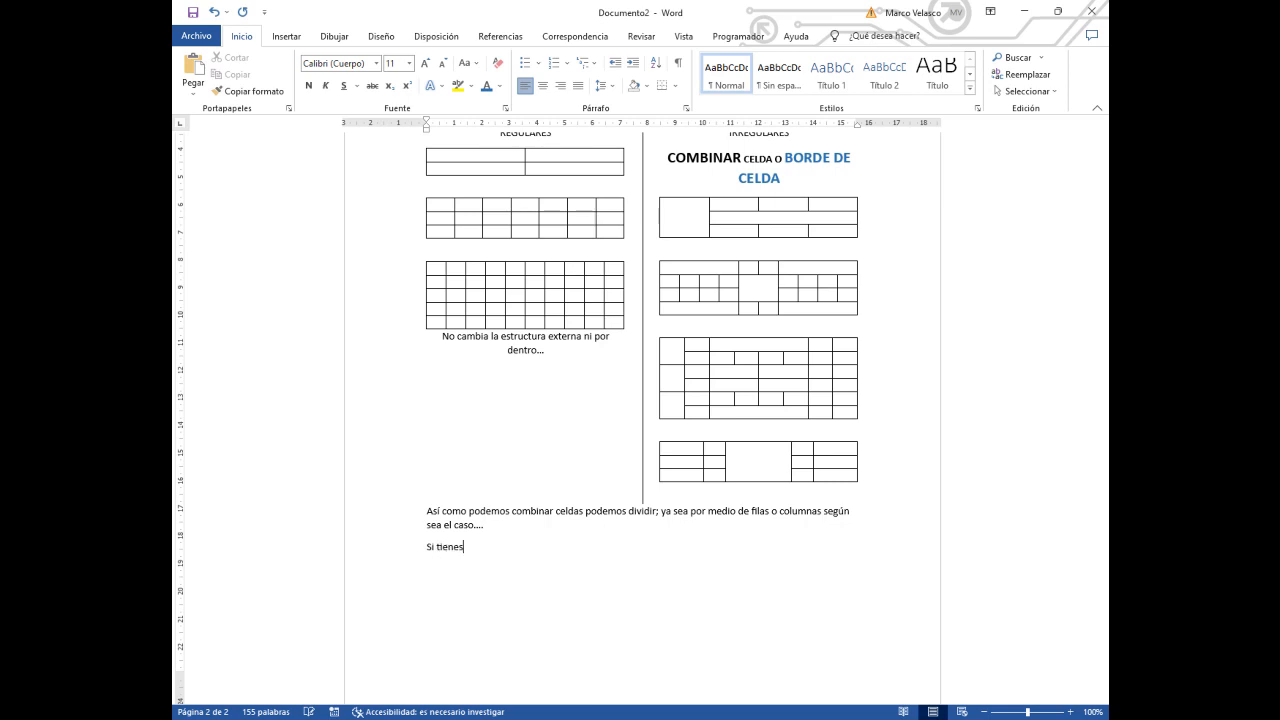
text( alguna duda no)
text(dudes en esc)
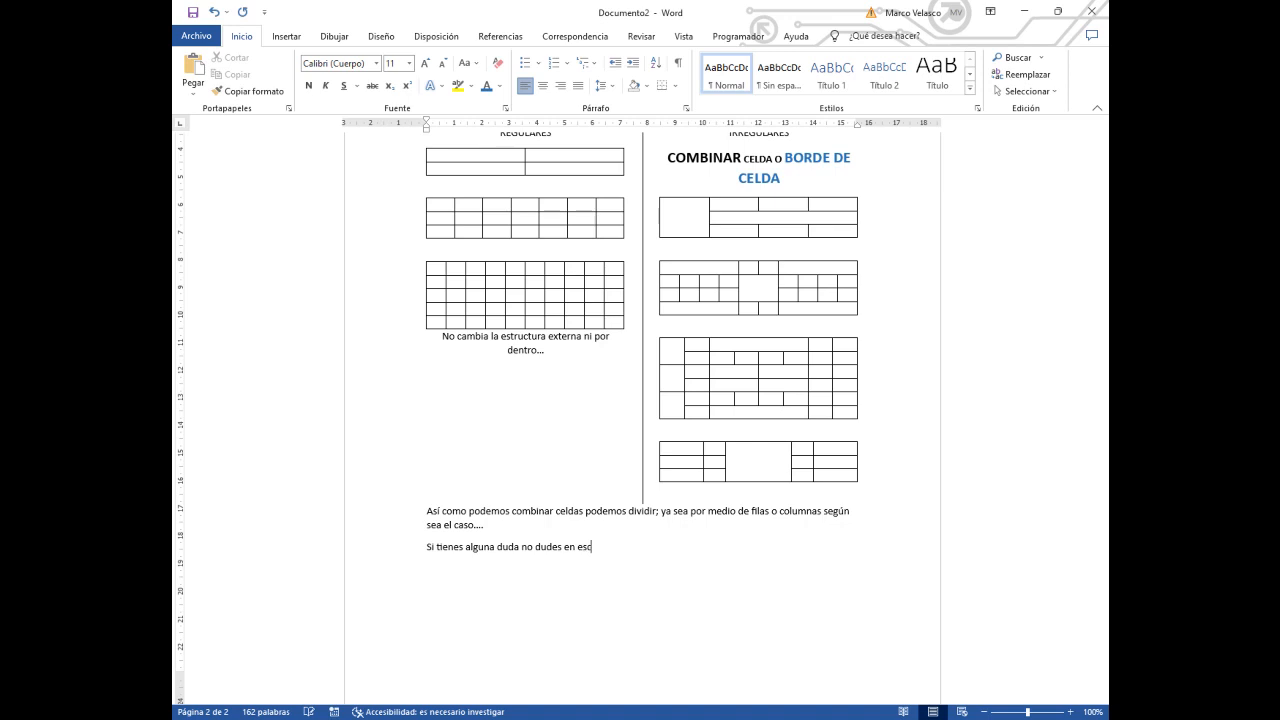
text(ribirnos....)
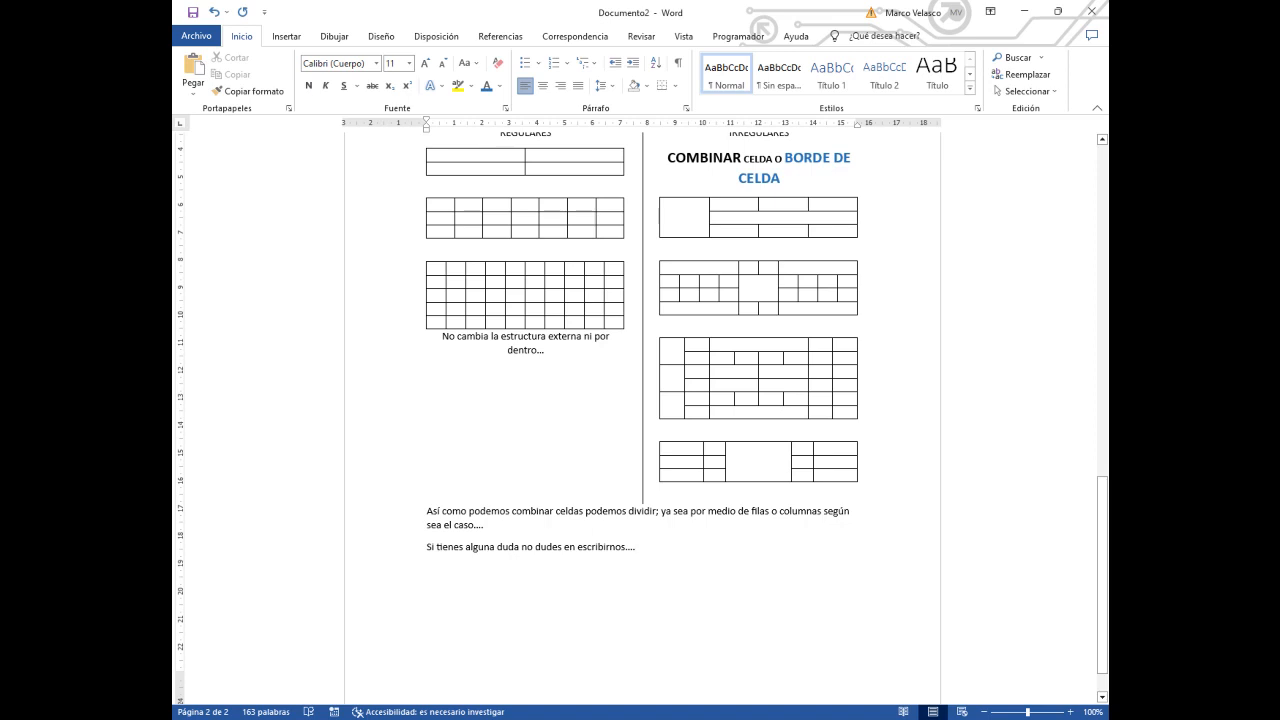
key(Return)
key(Return)
text(Nos vemos en un próximo v)
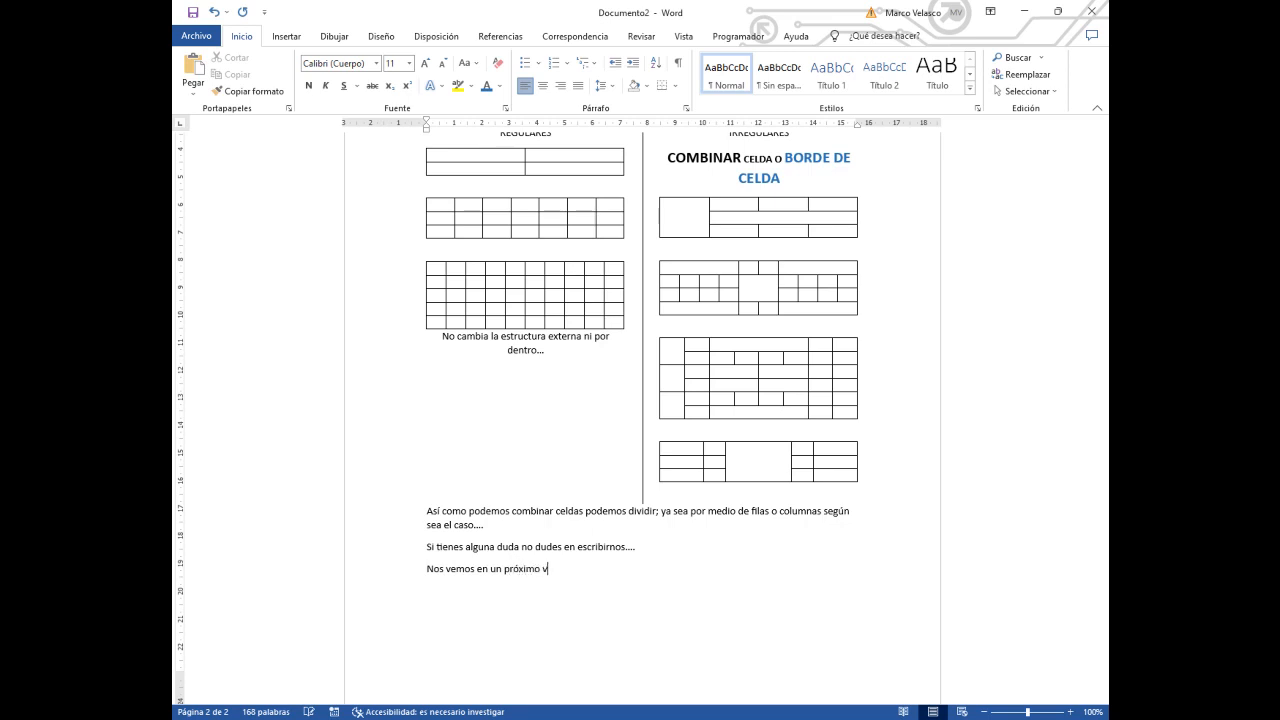
text(ideo....)
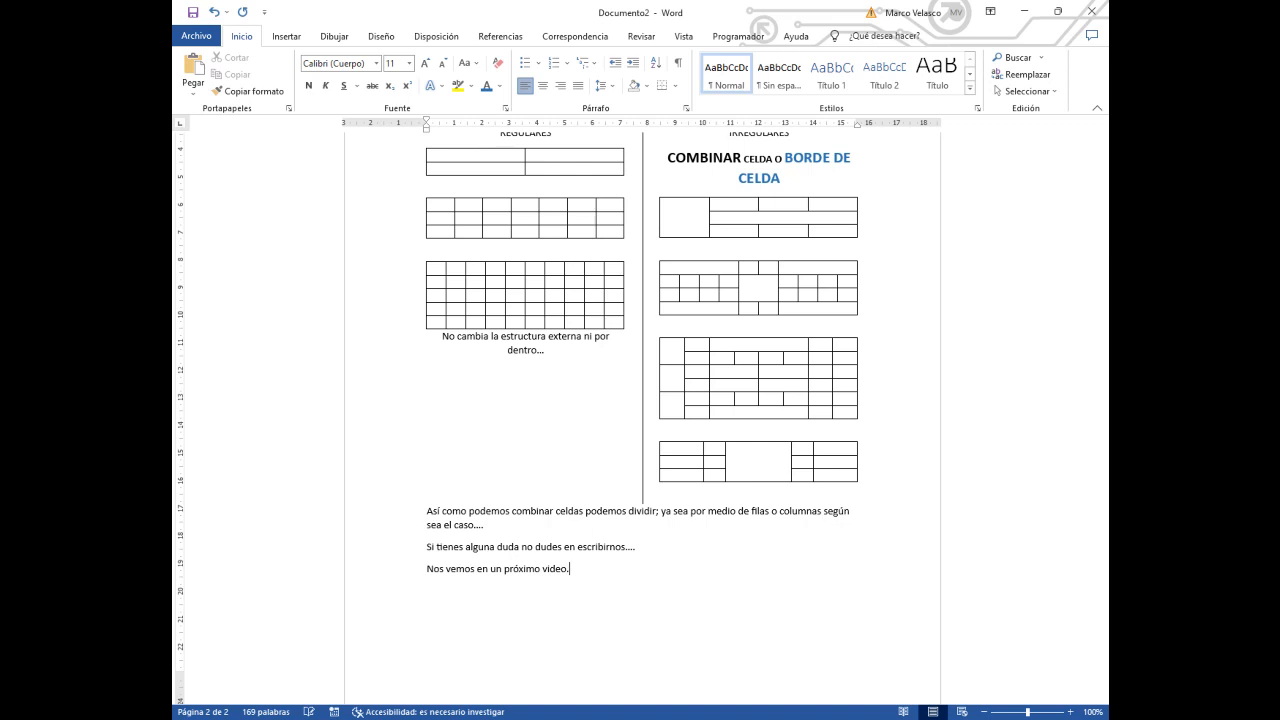